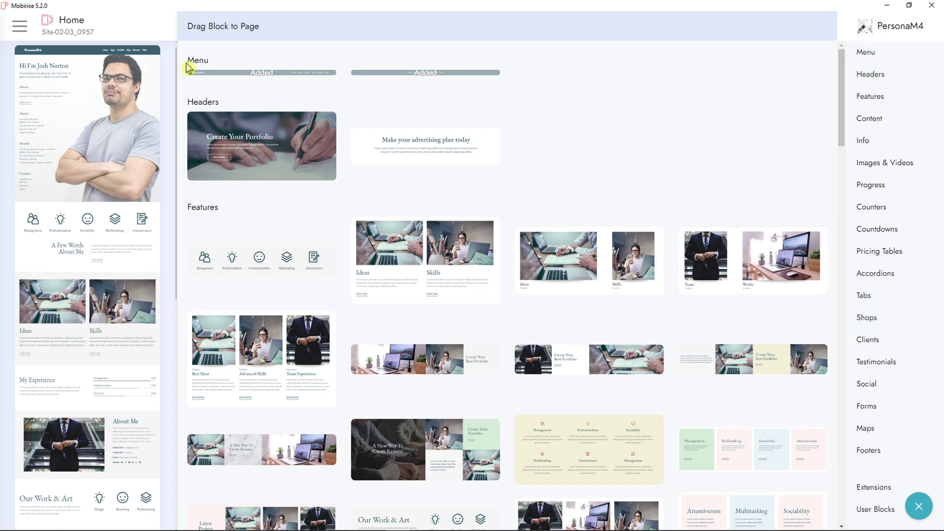
Close the block library to return to the PersonaM4 Home page, then open the main menu.
click(176, 47)
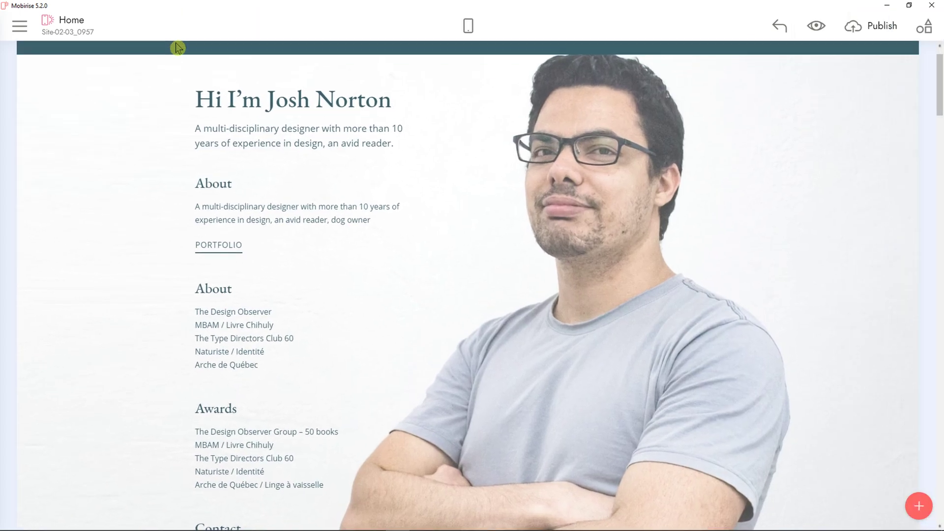
click(69, 22)
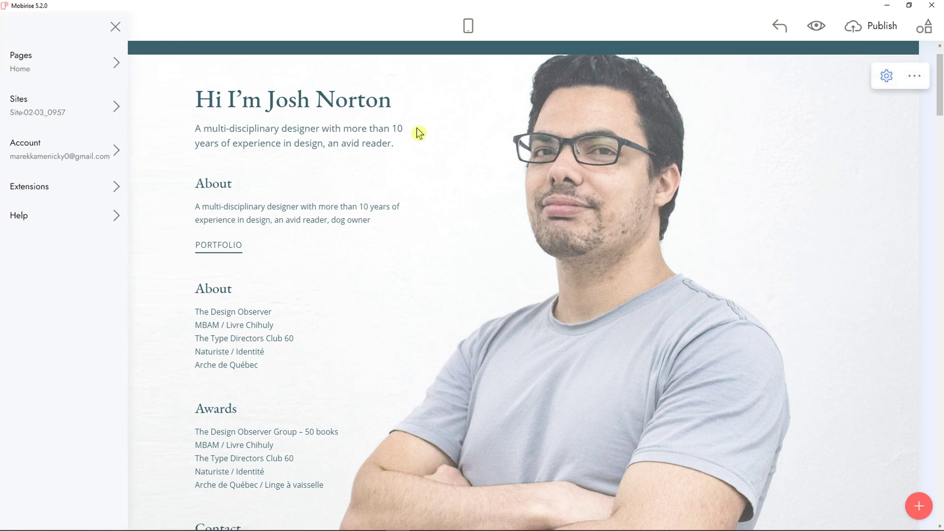
Enable Dark Mode and Fullscreen Canvas in Account > App Settings and apply them.
click(115, 26)
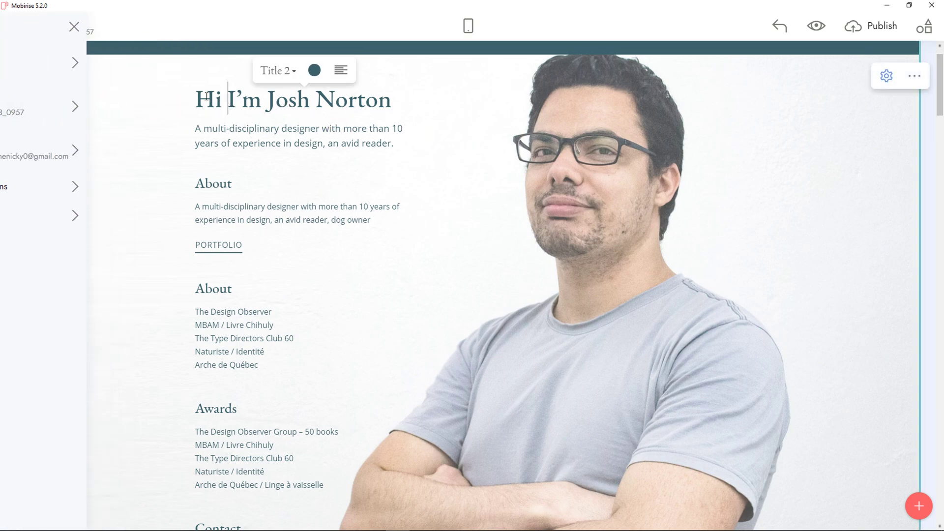
click(17, 36)
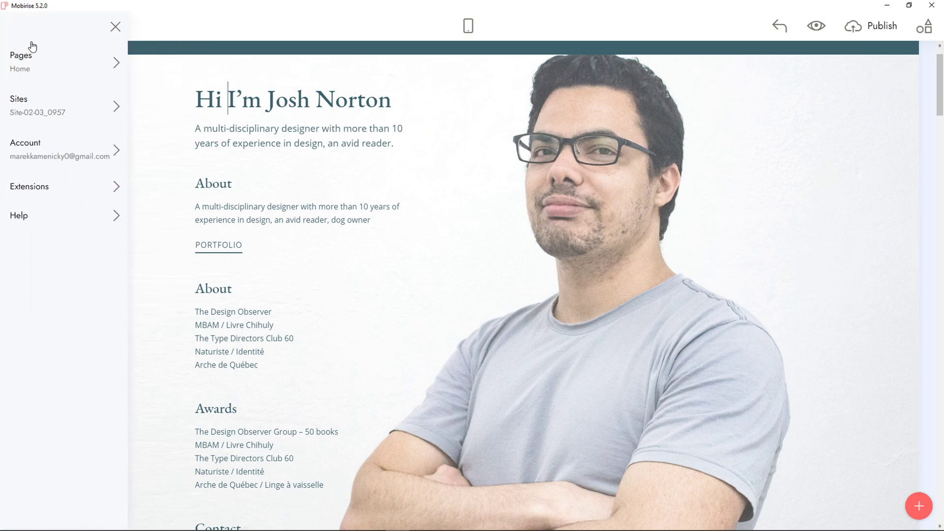
click(73, 146)
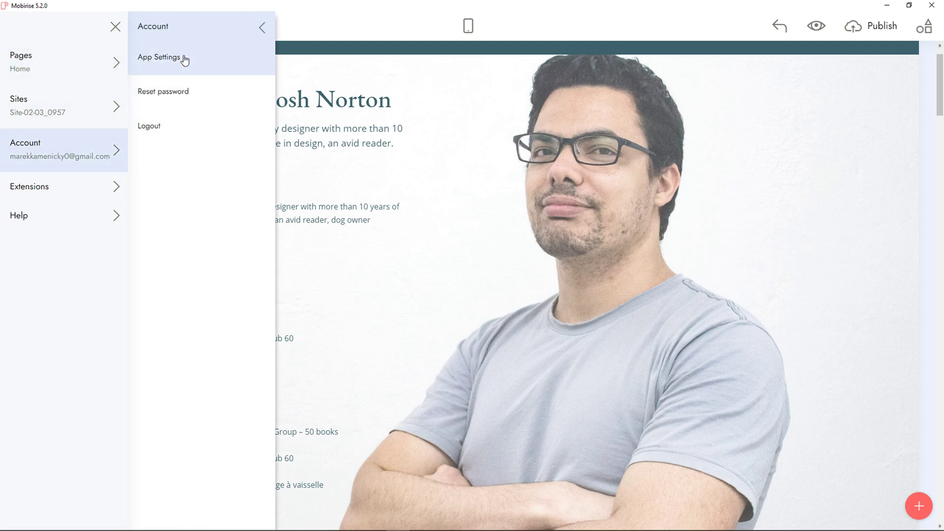
click(185, 60)
mouse_move(415, 102)
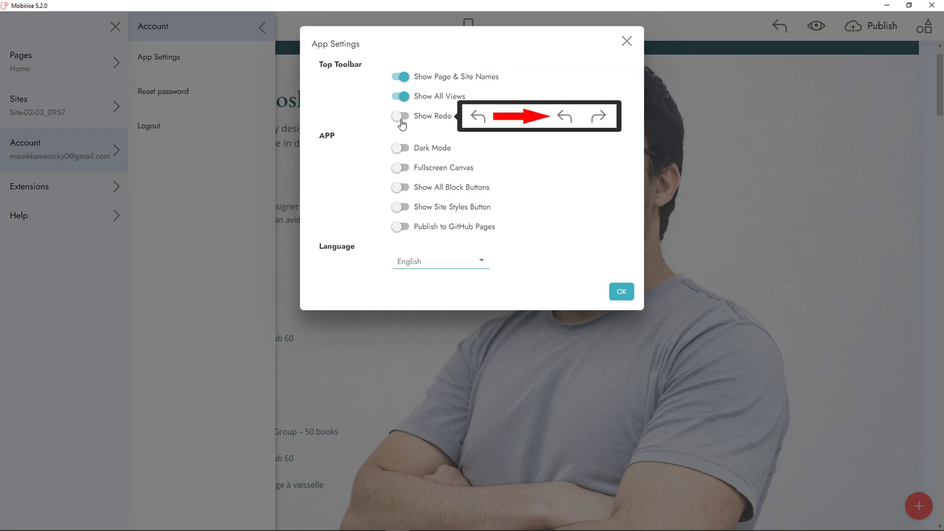
mouse_move(400, 153)
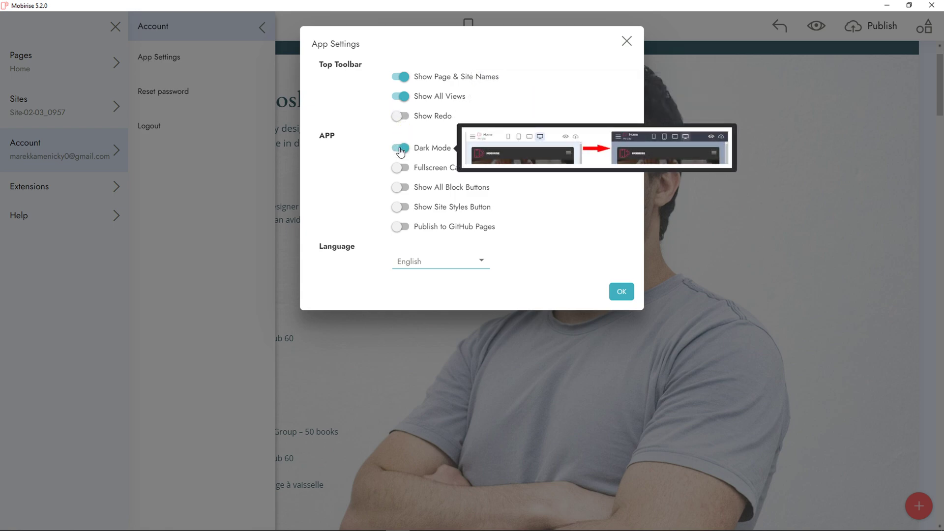
mouse_move(405, 168)
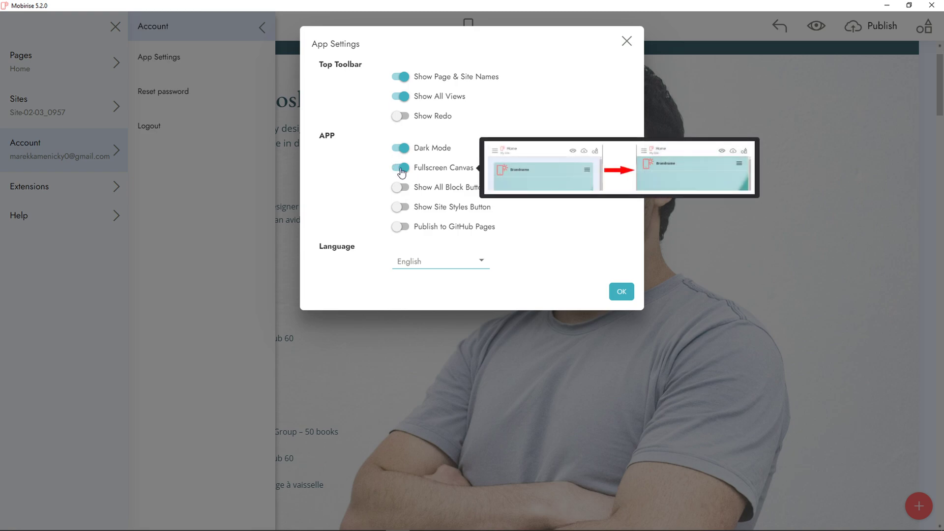
click(620, 291)
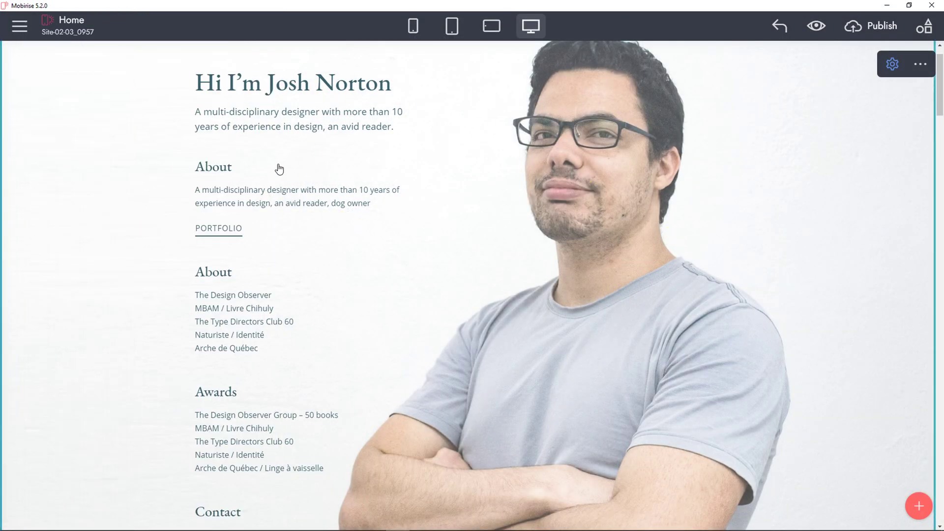
Start a new site from the Sites list, showing themes Mobirise 5, Mobirise AMP and PersonaM4.
click(20, 25)
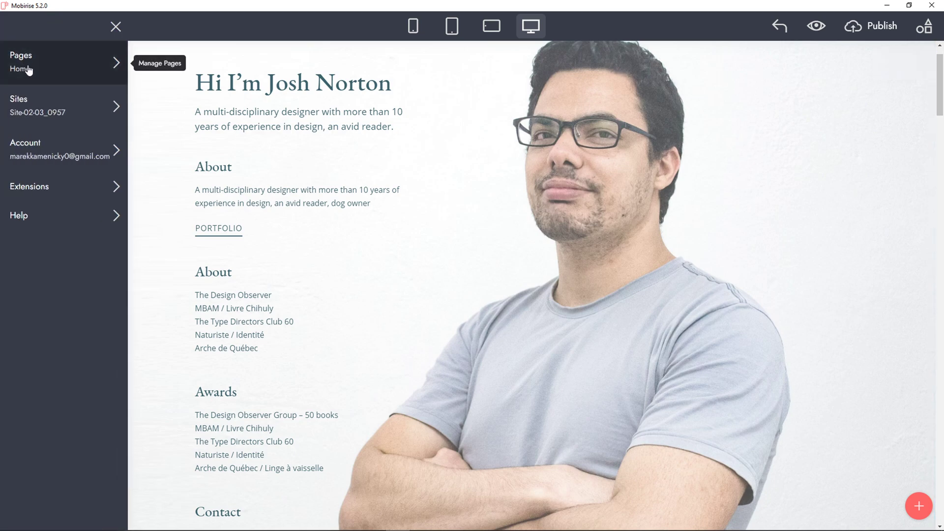
click(82, 112)
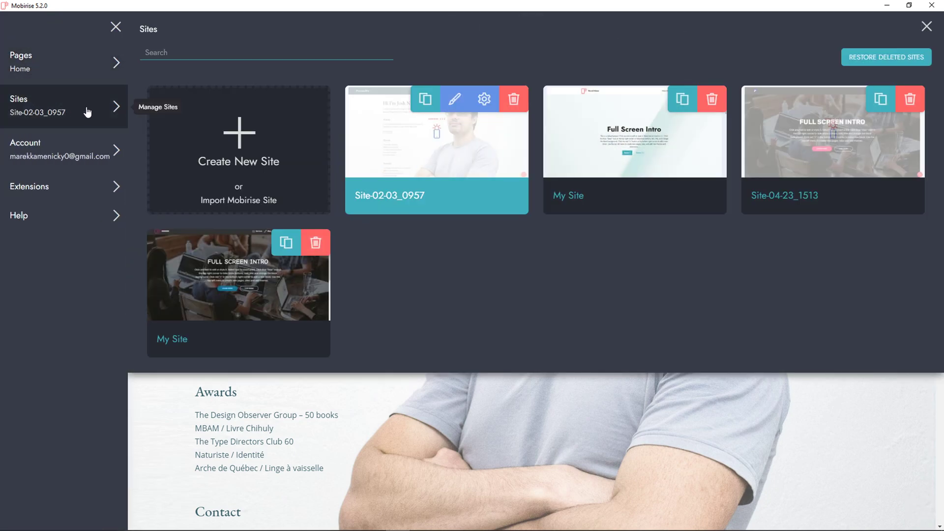
click(244, 143)
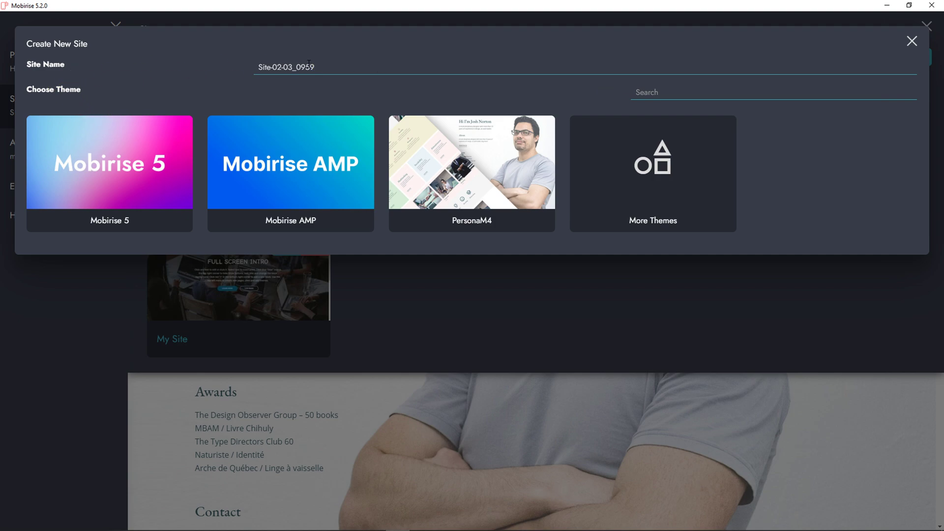
Browse the More Themes Extensions catalogue of additional themes and extensions.
click(613, 185)
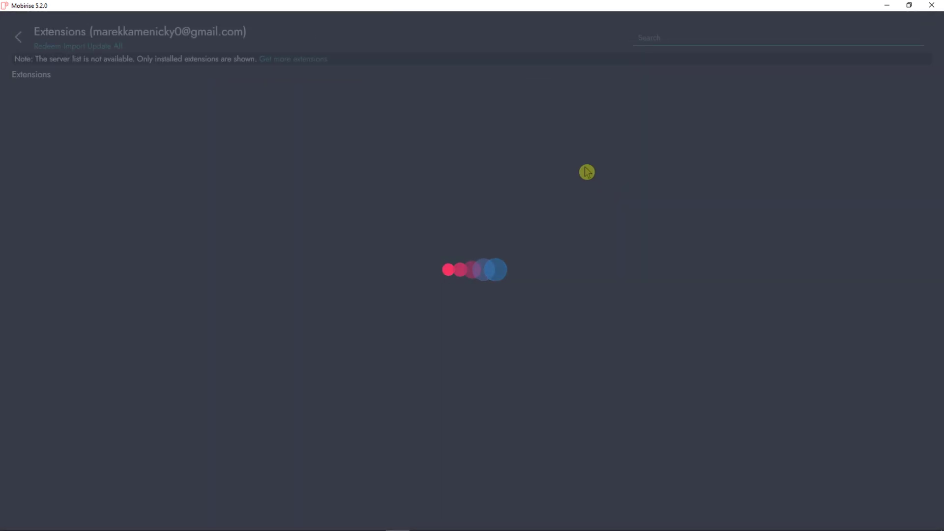
scroll(585, 171, down, 10)
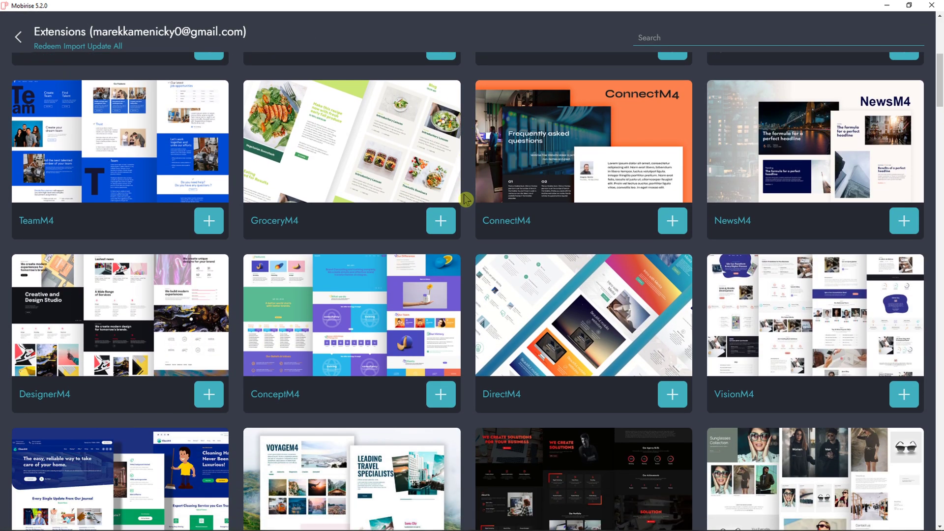
scroll(466, 199, down, 17)
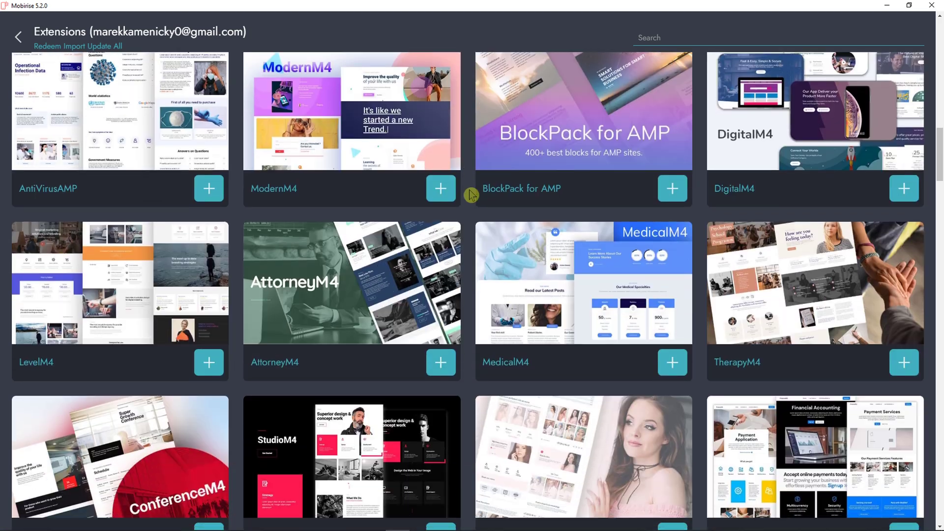
scroll(472, 192, down, 11)
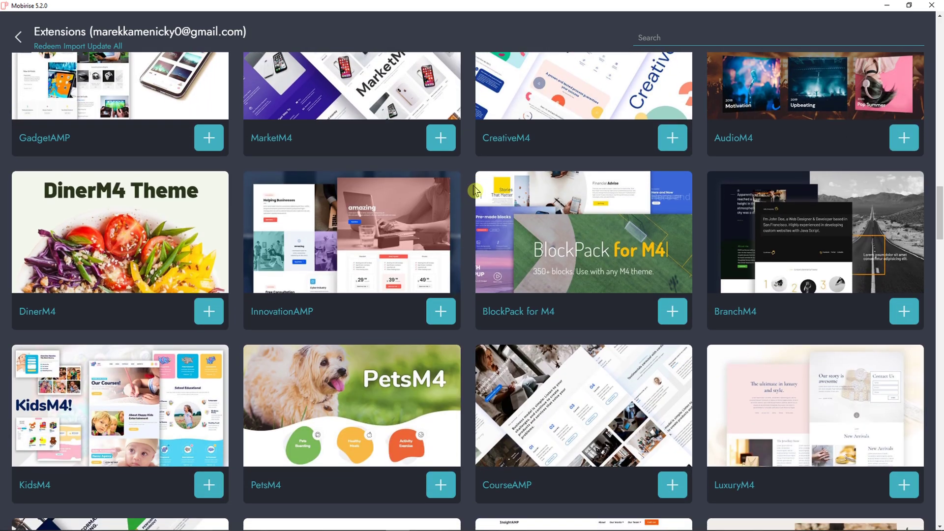
scroll(475, 189, down, 15)
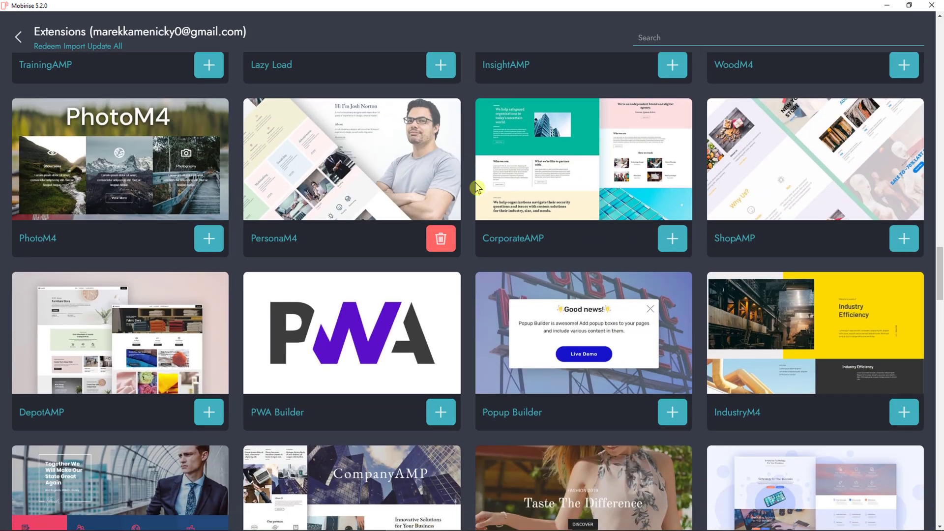
scroll(475, 189, down, 5)
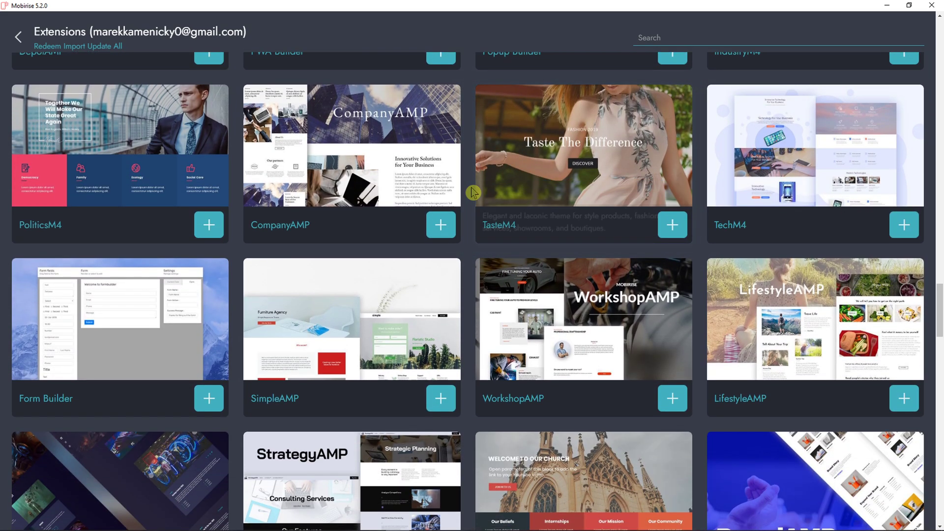
scroll(471, 190, down, 8)
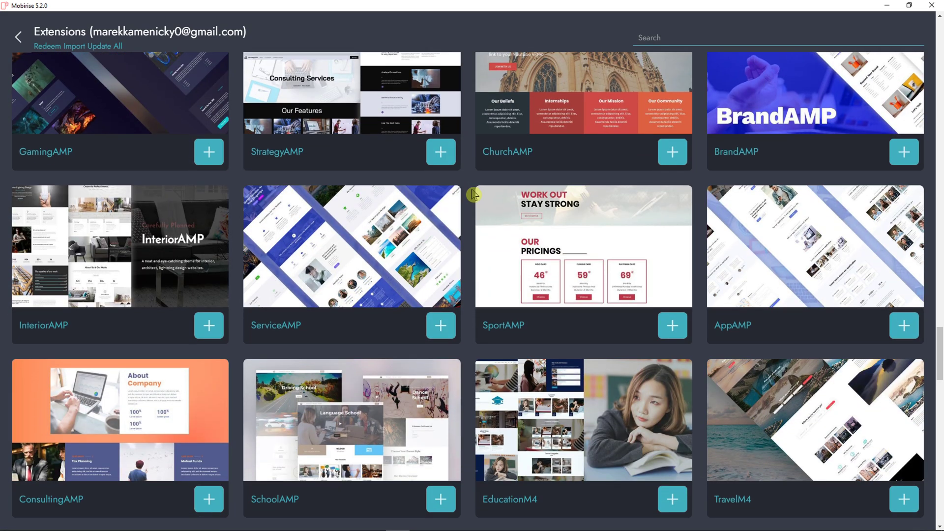
scroll(472, 192, up, 4)
scroll(472, 194, up, 20)
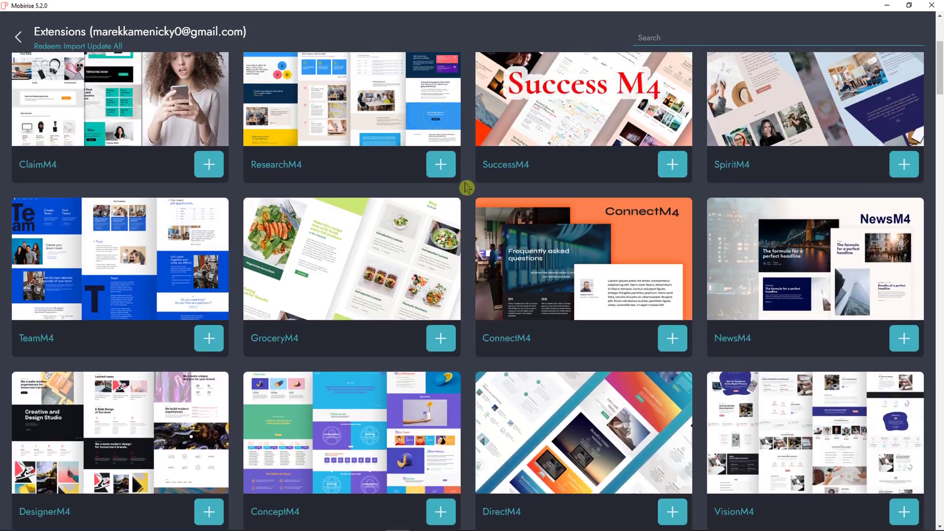
scroll(466, 187, up, 5)
Create a new site named 'My New Website' using the Mobirise 5 theme.
click(23, 39)
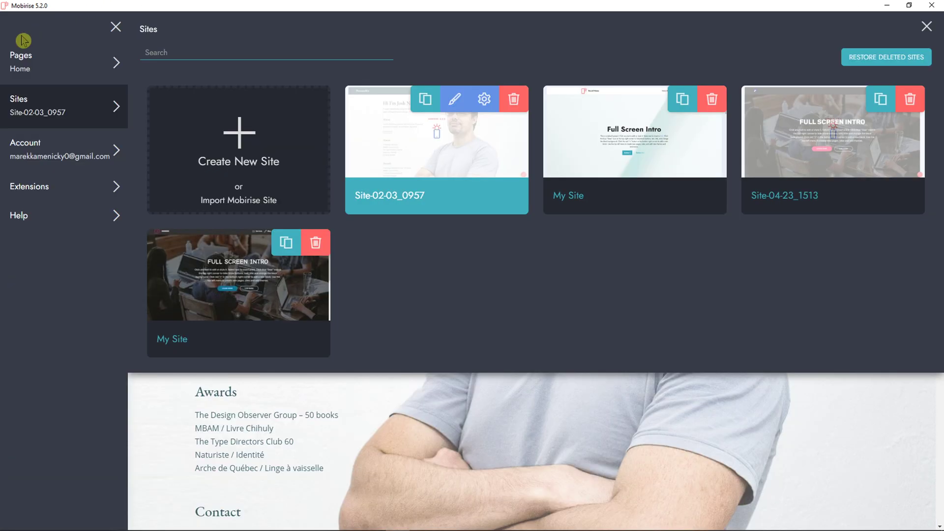
click(232, 153)
click(259, 68)
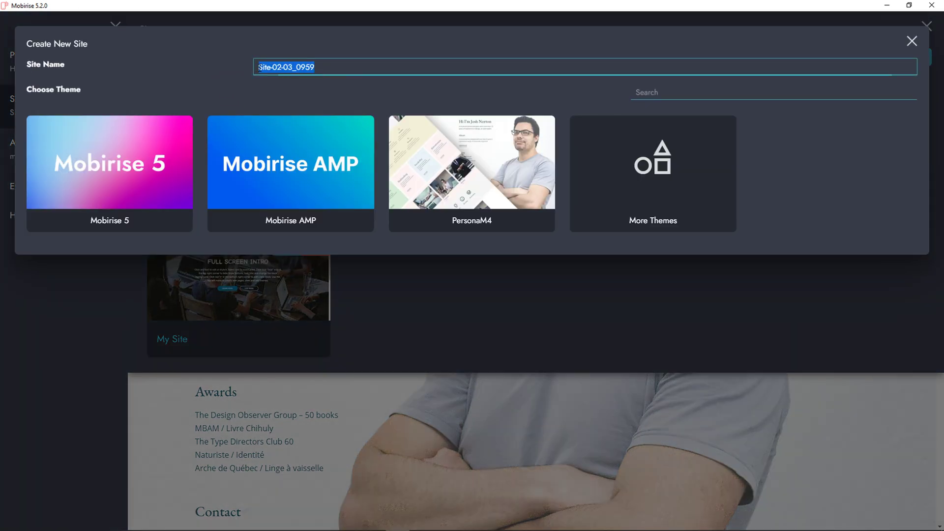
text(My New Website)
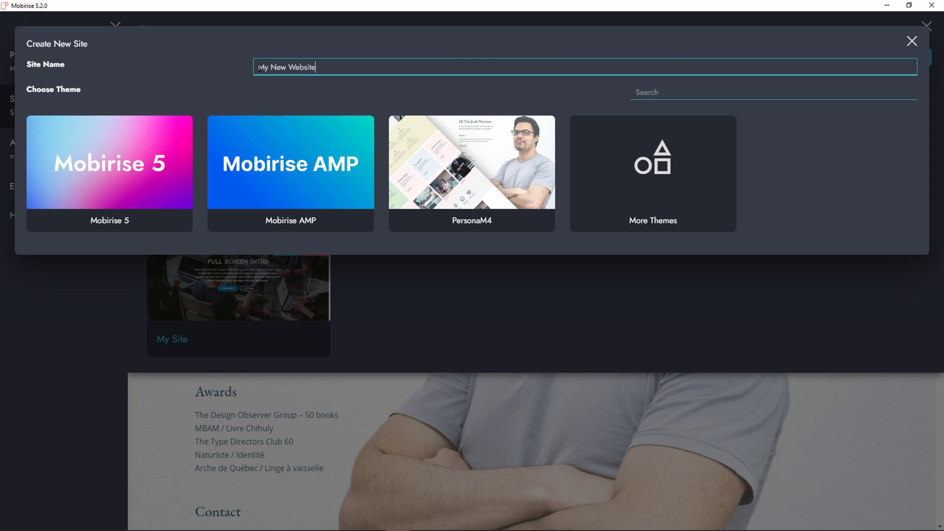
click(142, 178)
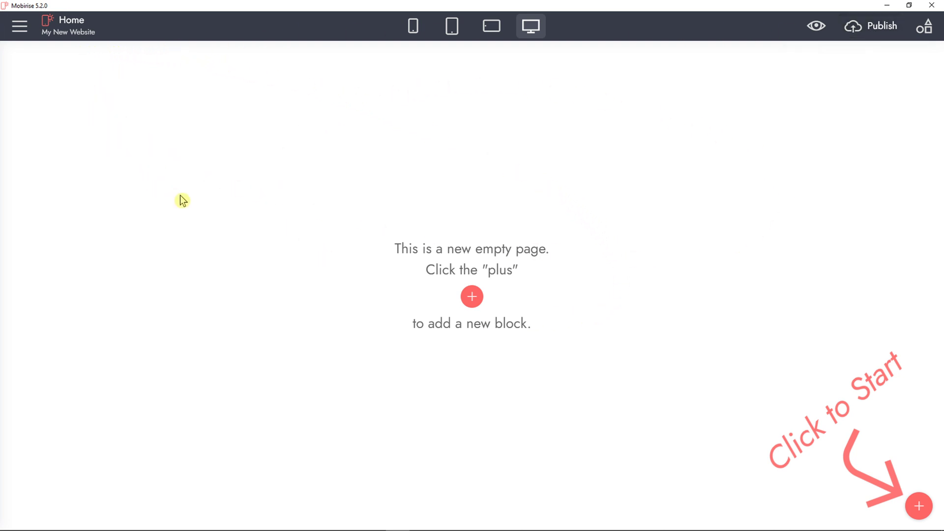
Add the second menu bar design from the Menu category to the Home page.
click(917, 497)
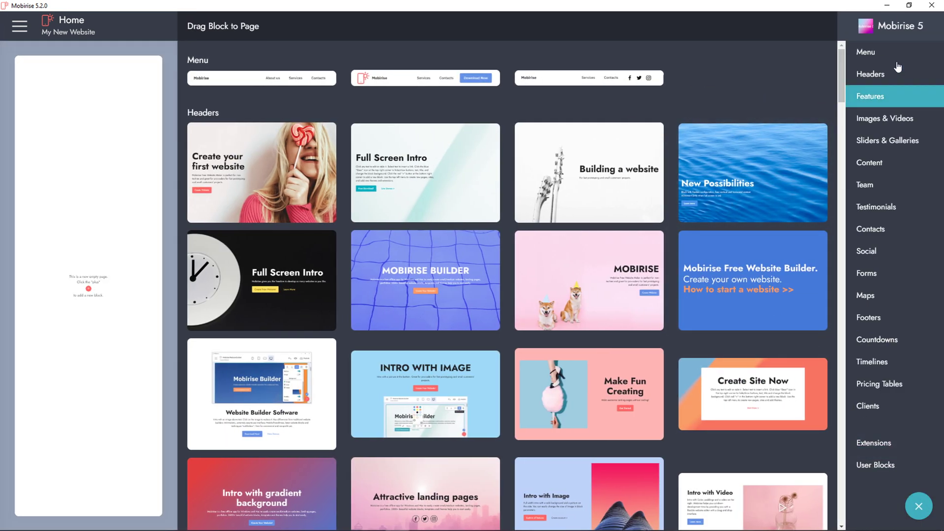
click(866, 53)
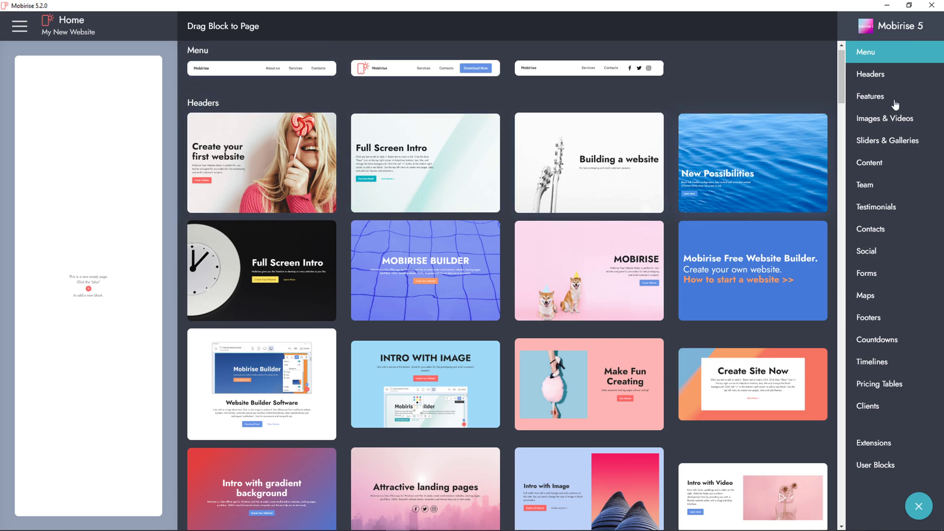
click(405, 72)
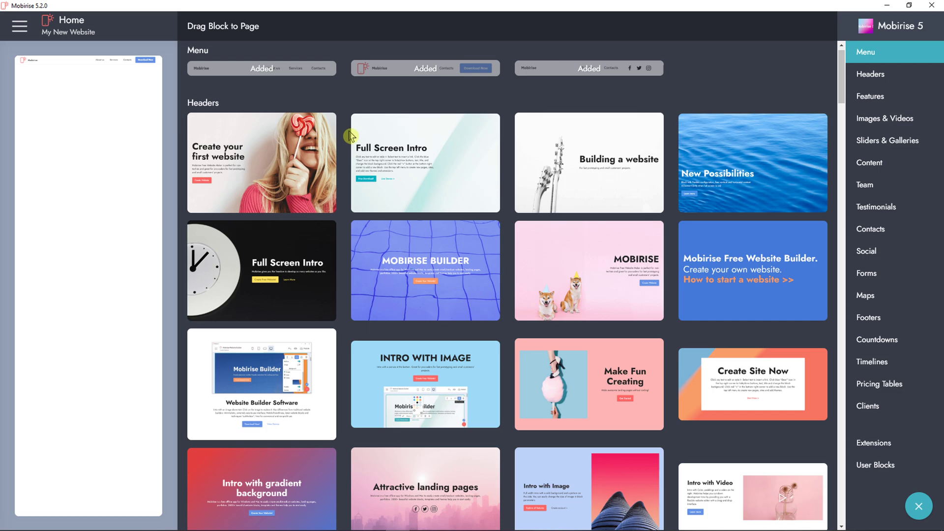
scroll(351, 136, down, 1)
scroll(350, 140, up, 1)
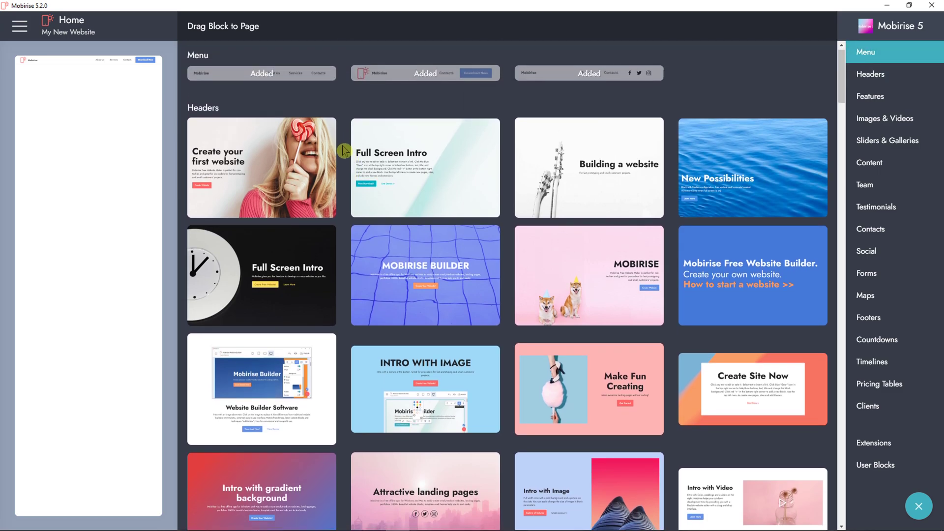
scroll(343, 146, down, 2)
scroll(196, 127, up, 1)
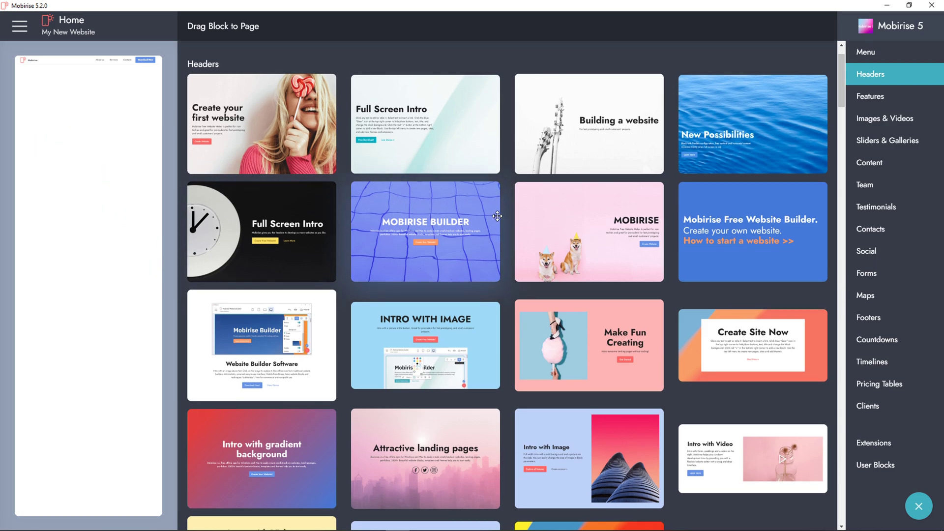
Add an Intro with Image header and a Features block to the Home page.
scroll(428, 201, down, 1)
drag(486, 279, 85, 105)
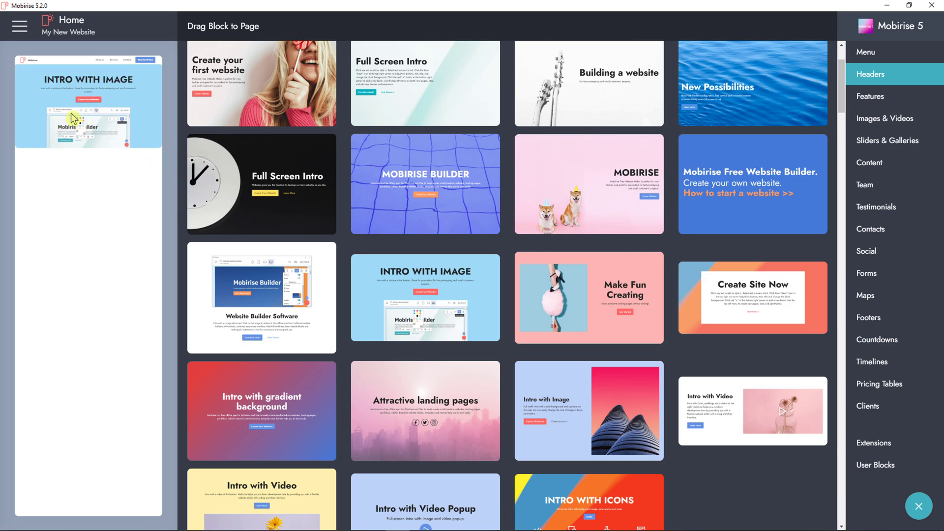
click(870, 97)
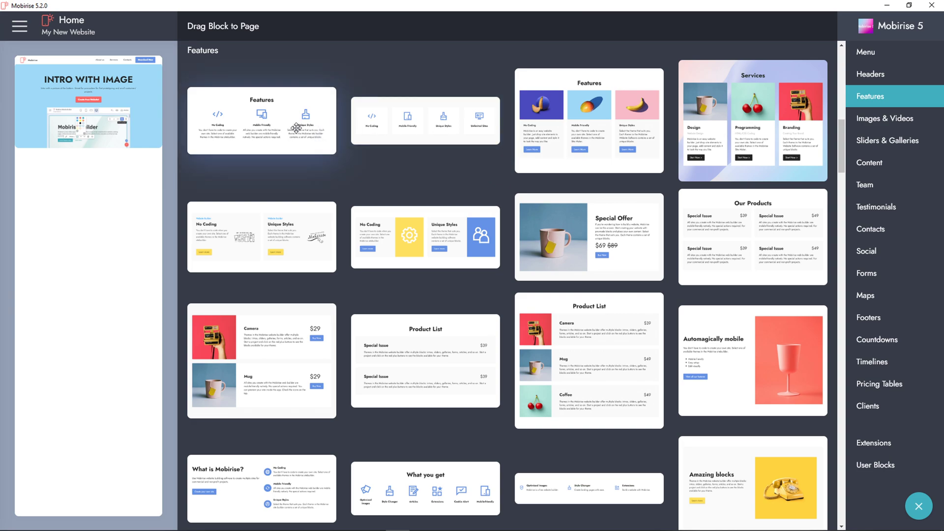
scroll(388, 125, down, 2)
scroll(388, 126, up, 2)
drag(261, 123, 82, 182)
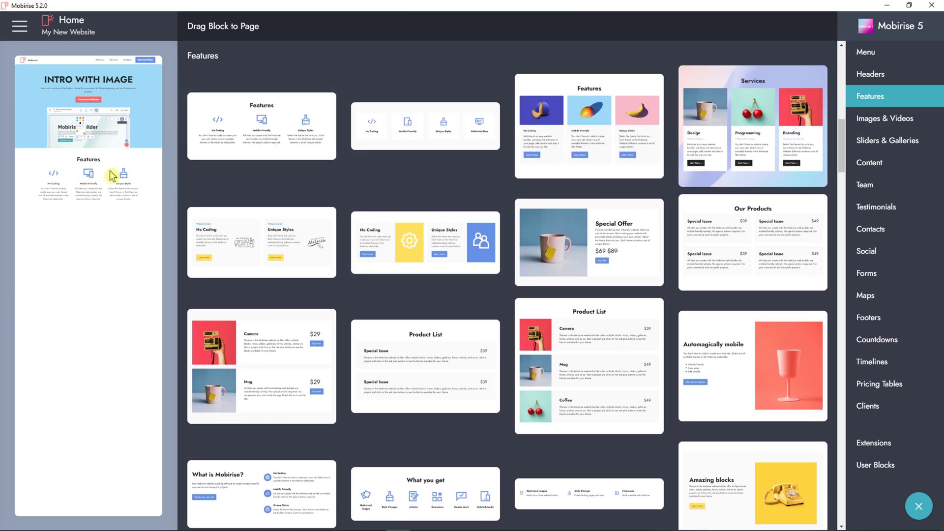
Add Image with Description, Gallery with Popup Slider and Our Blog blocks below Features.
click(893, 127)
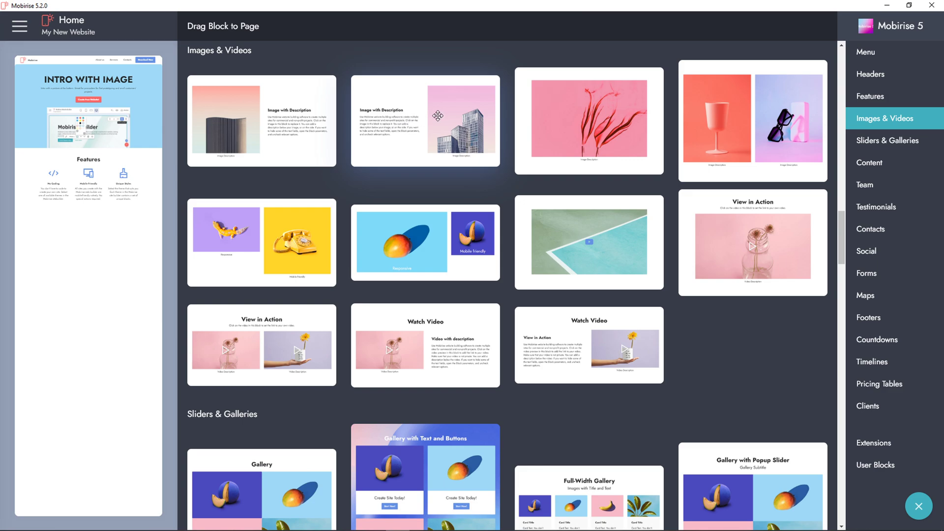
drag(452, 107, 100, 240)
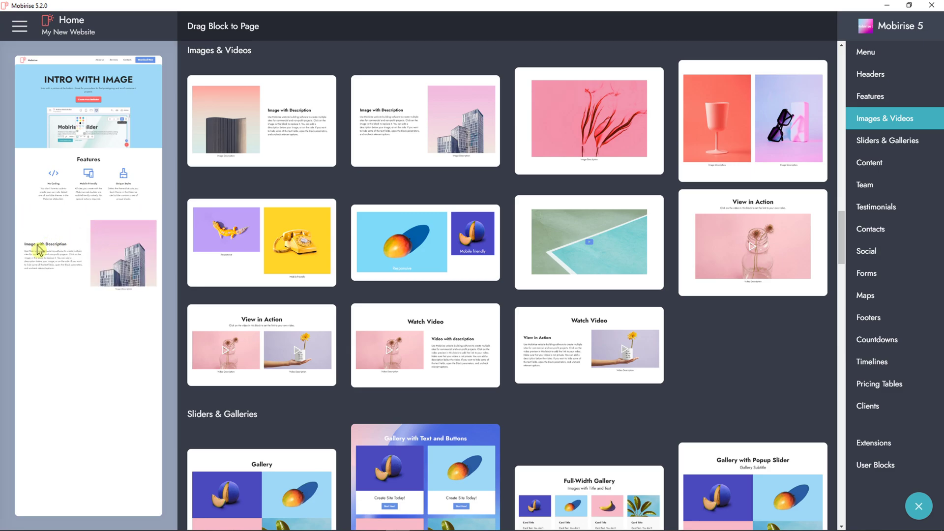
click(887, 141)
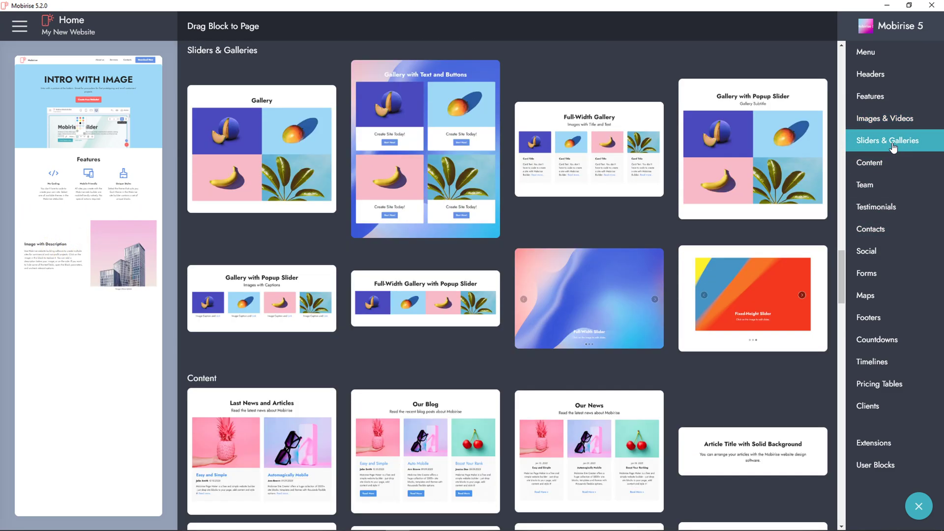
scroll(639, 196, down, 1)
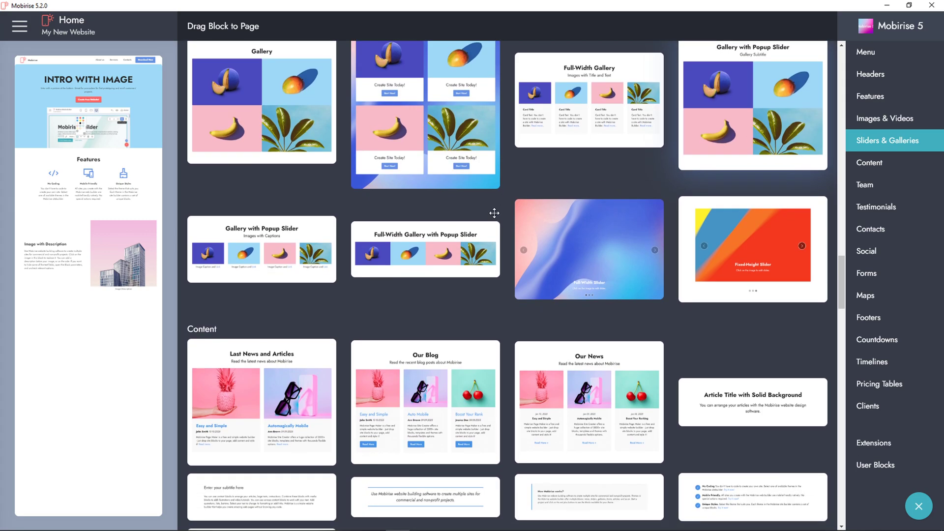
scroll(403, 318, up, 1)
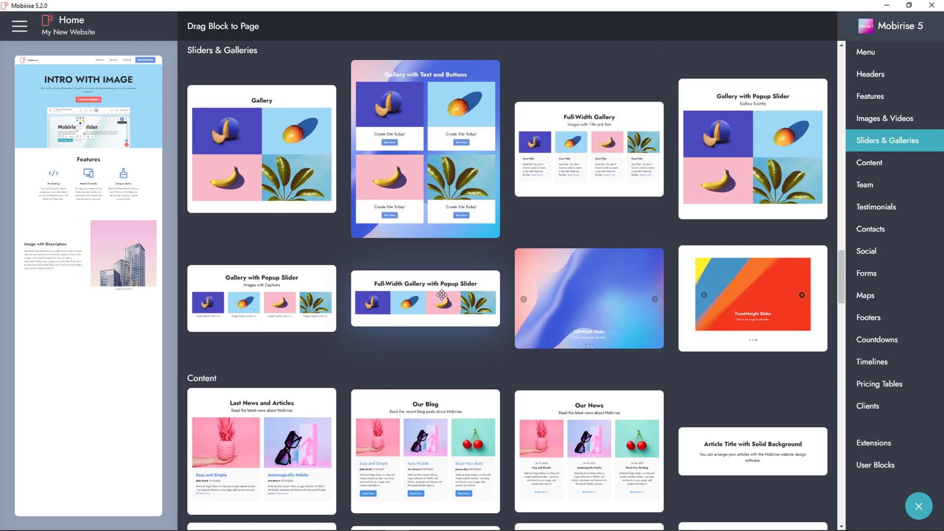
drag(305, 295, 95, 325)
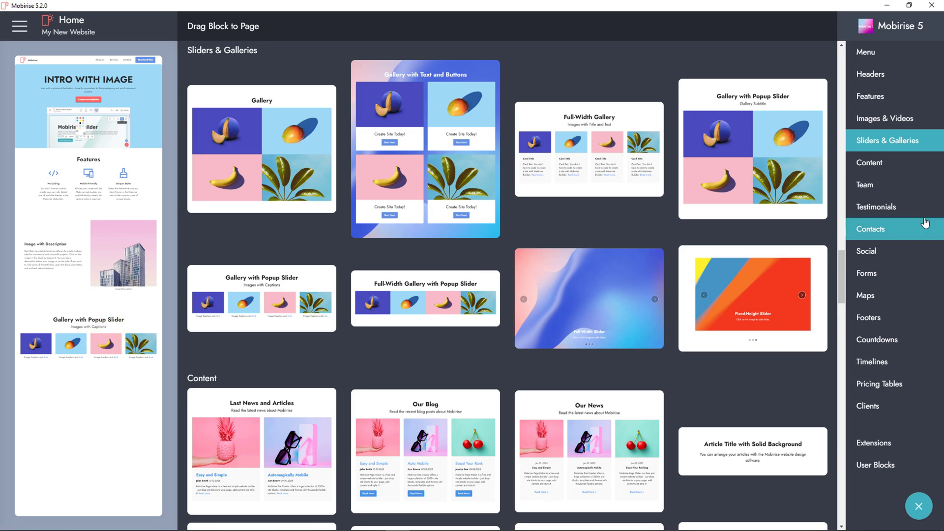
click(879, 166)
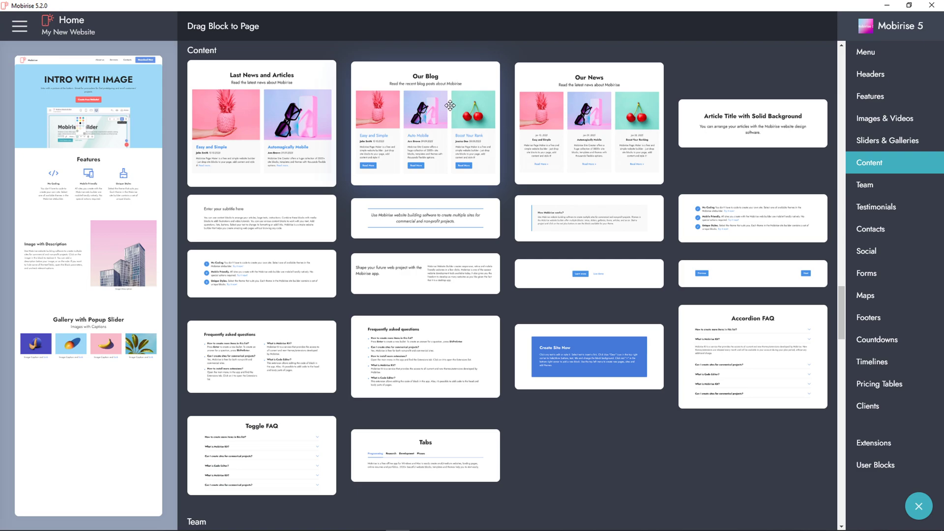
drag(444, 104, 93, 368)
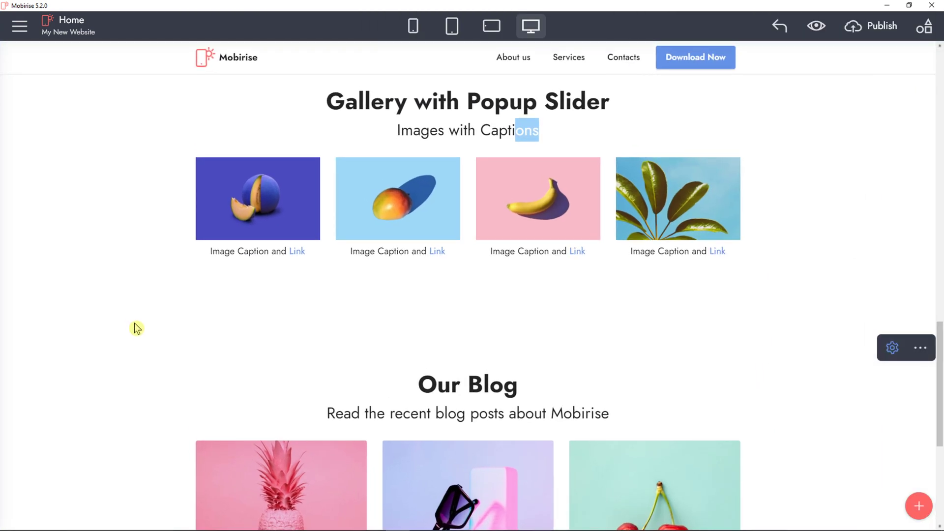
Delete the Gallery with Popup Slider block from the Home page and confirm the removal.
click(595, 179)
scroll(787, 172, up, 1)
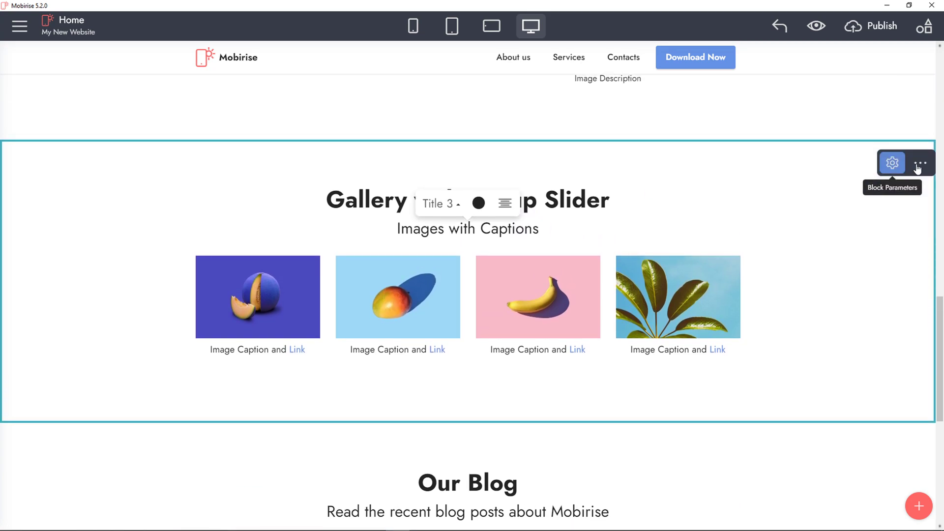
click(923, 166)
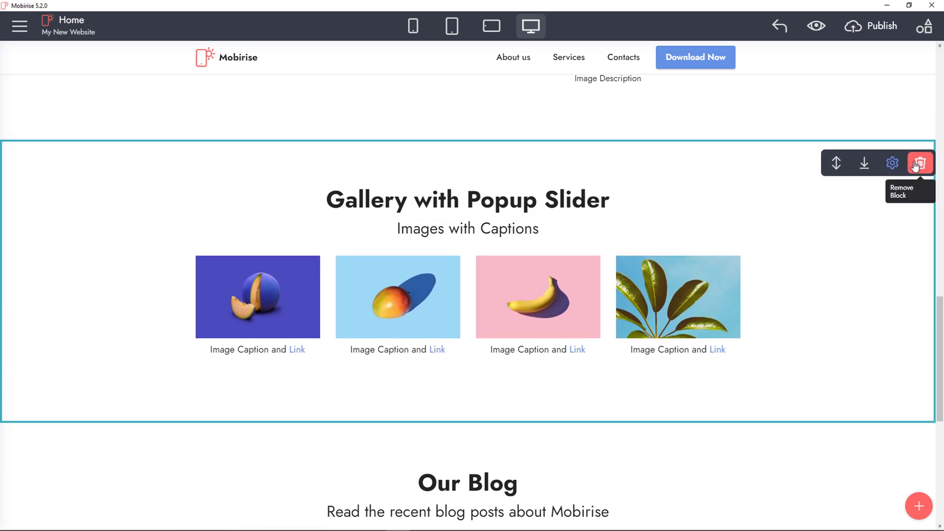
click(919, 162)
click(596, 86)
scroll(485, 228, up, 3)
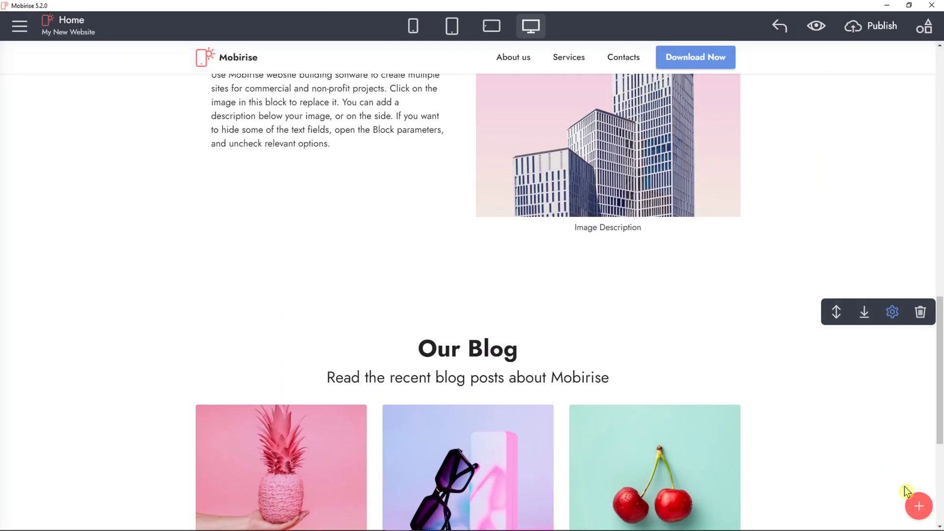
Add the 'What Our Fantastic Users Say' testimonials and a Get in Touch form below Our Blog.
click(919, 506)
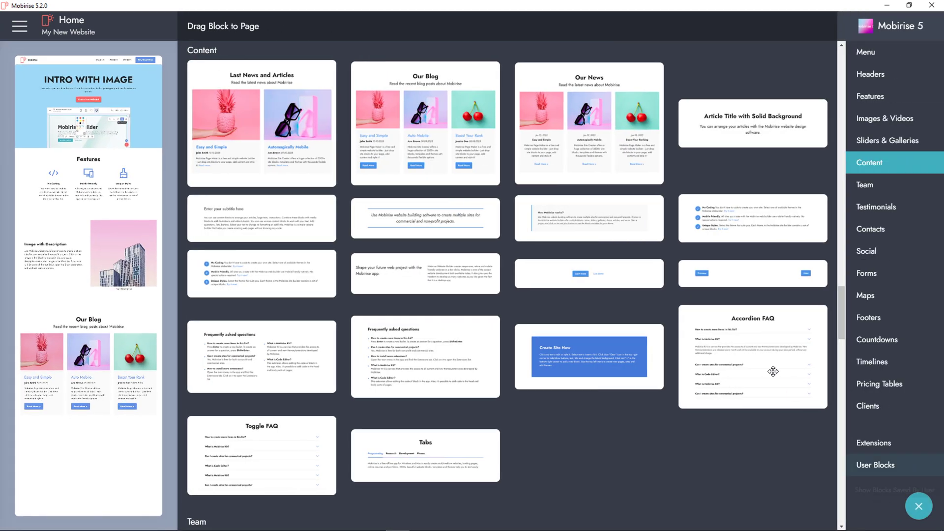
click(875, 186)
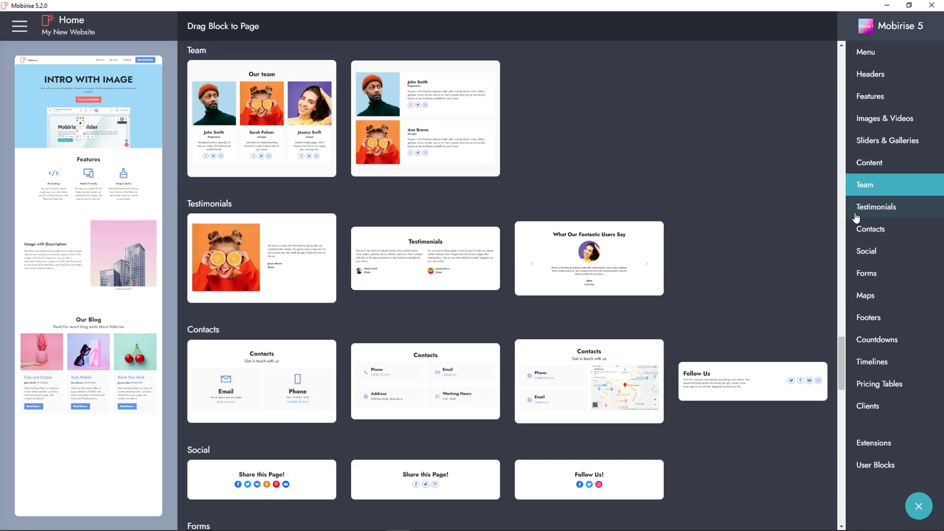
click(876, 209)
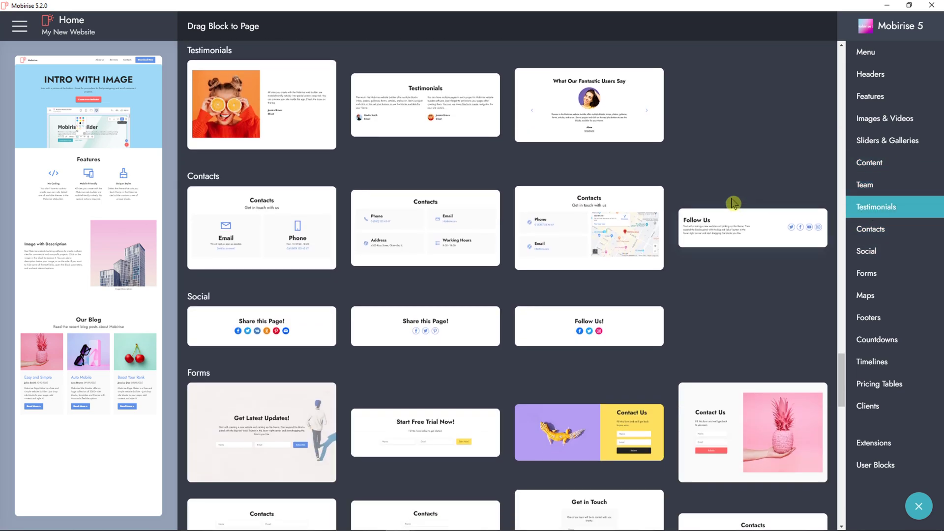
drag(616, 103, 89, 491)
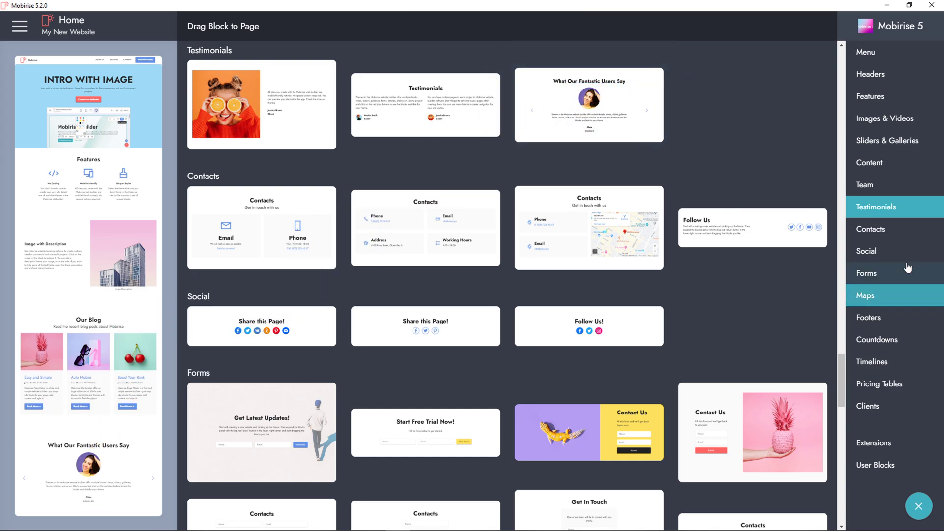
click(898, 230)
scroll(493, 289, down, 2)
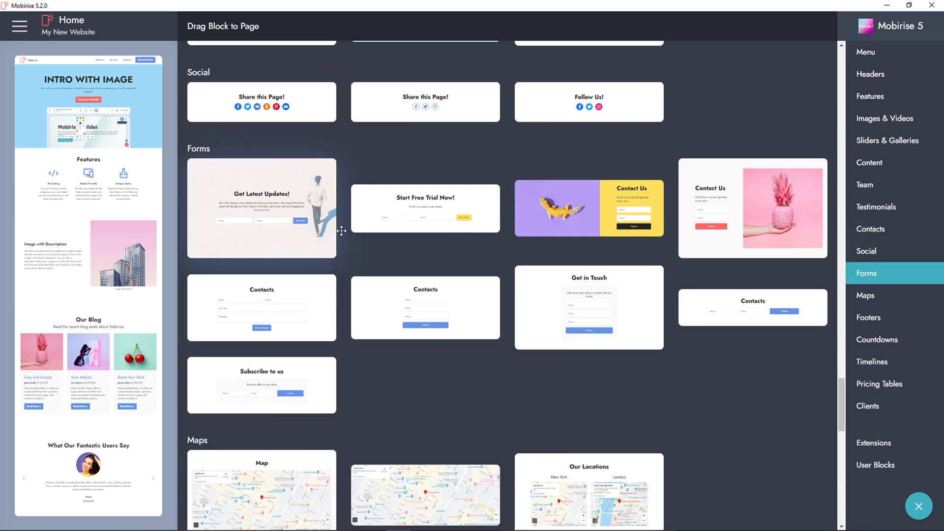
drag(615, 289, 123, 449)
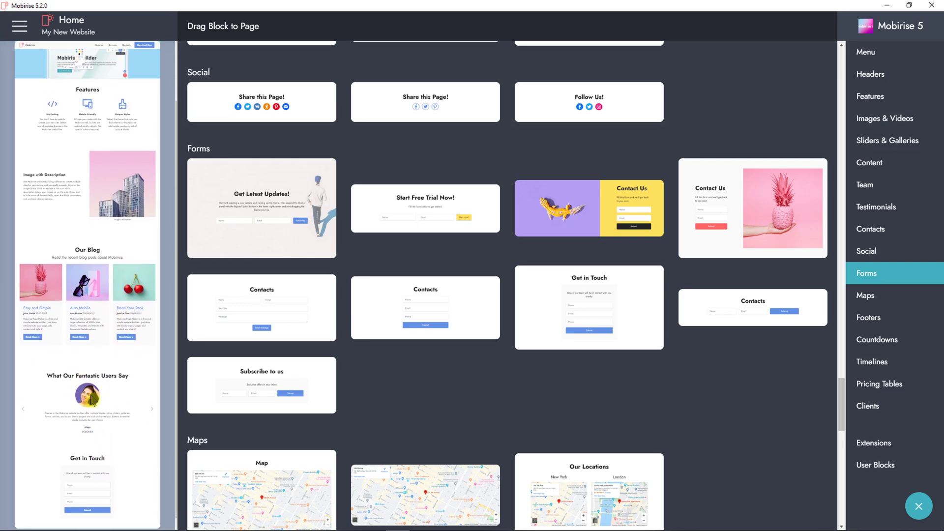
Add the footer block with a map to the bottom of the Home page.
click(891, 304)
click(894, 319)
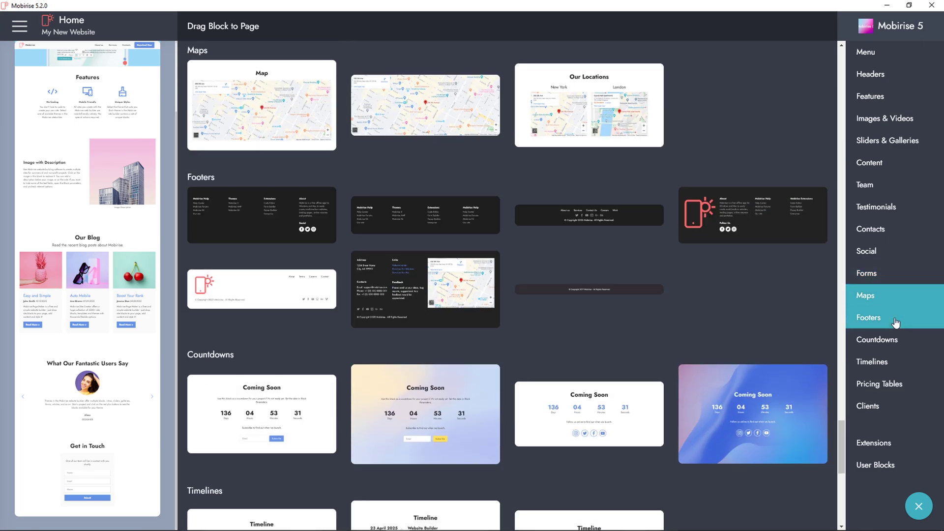
scroll(674, 331, down, 1)
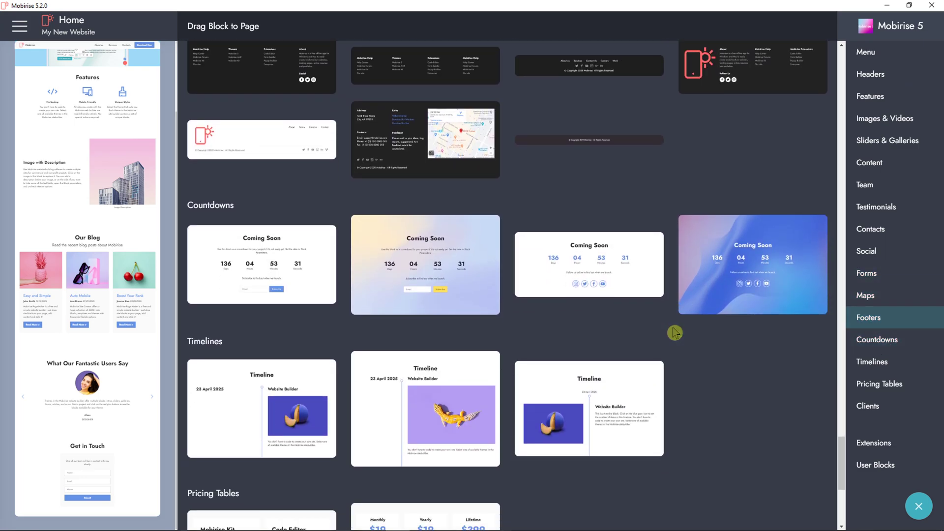
scroll(622, 334, down, 1)
scroll(540, 295, up, 3)
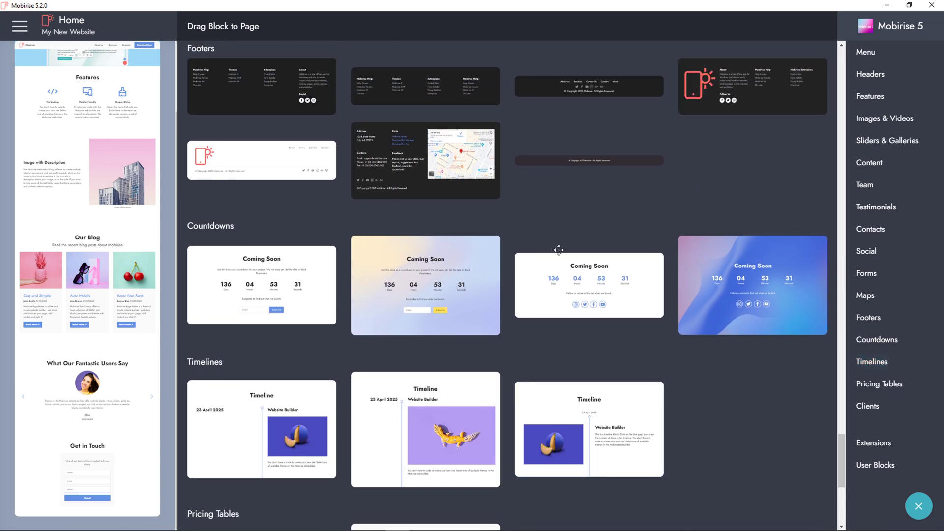
scroll(359, 266, down, 1)
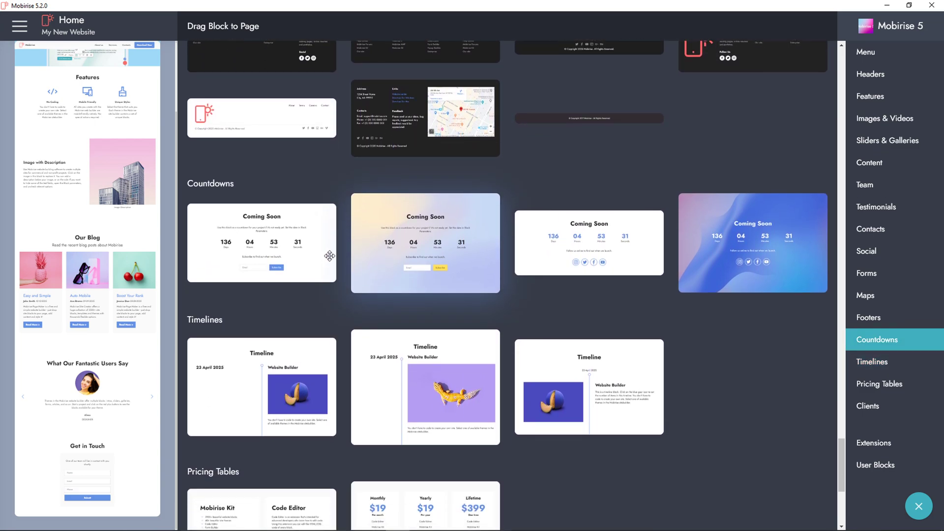
scroll(393, 271, down, 4)
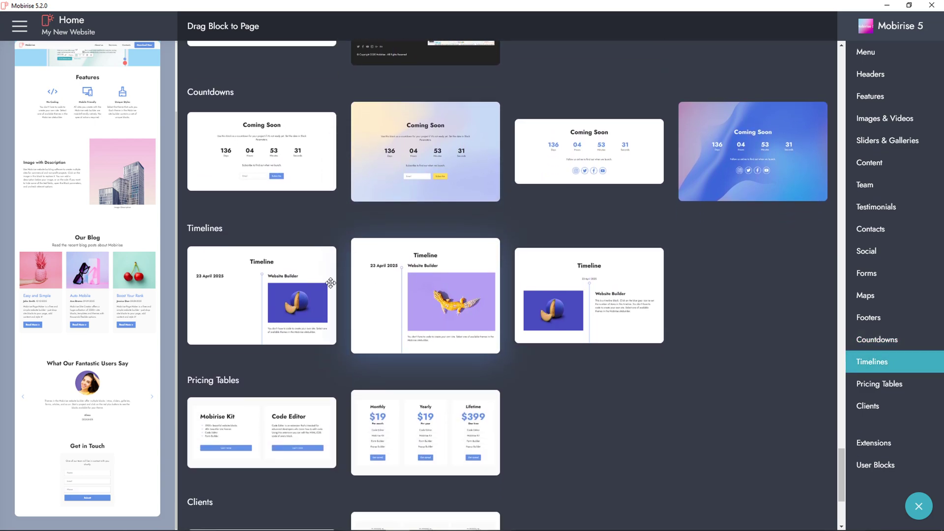
scroll(396, 274, down, 2)
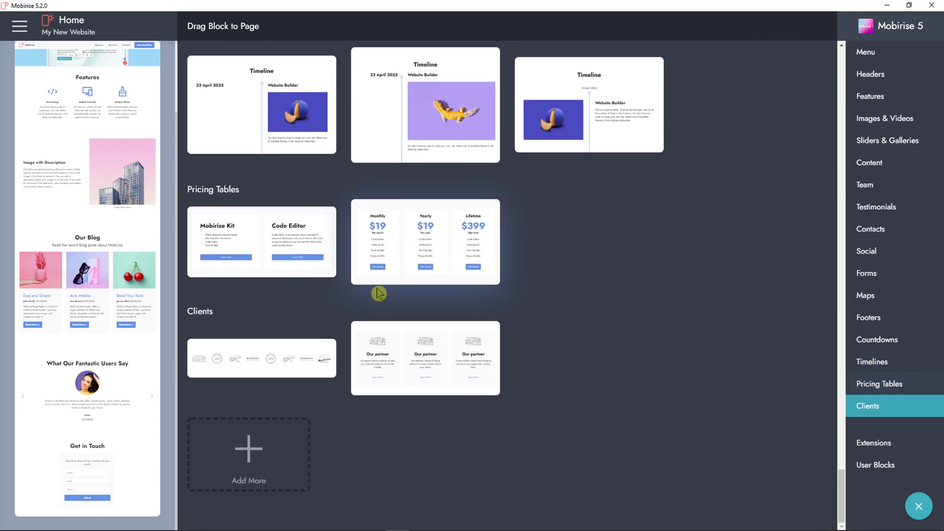
scroll(379, 331, up, 3)
scroll(534, 324, up, 2)
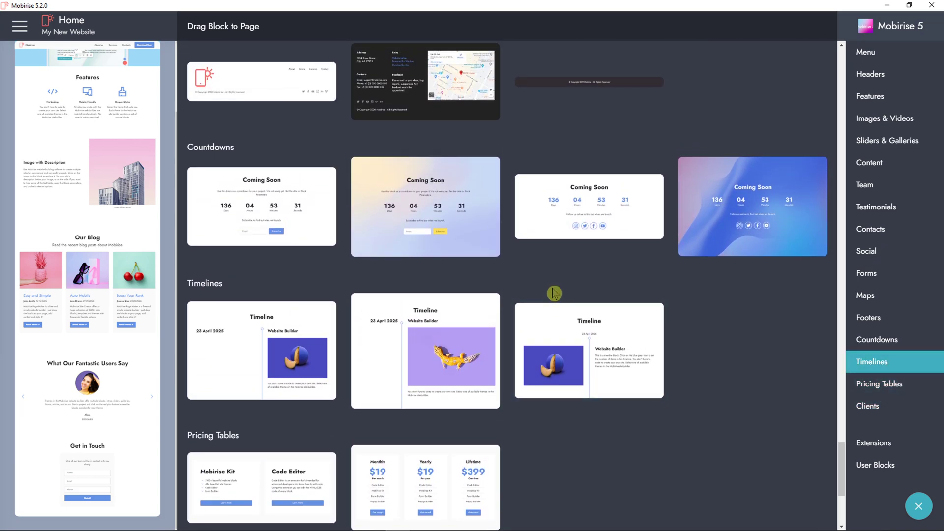
scroll(526, 295, up, 1)
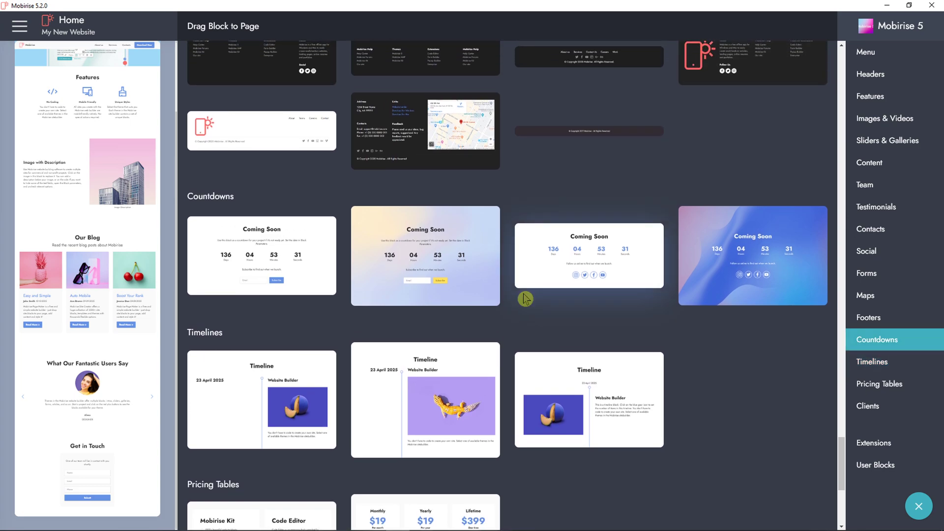
scroll(516, 305, up, 1)
scroll(511, 301, up, 1)
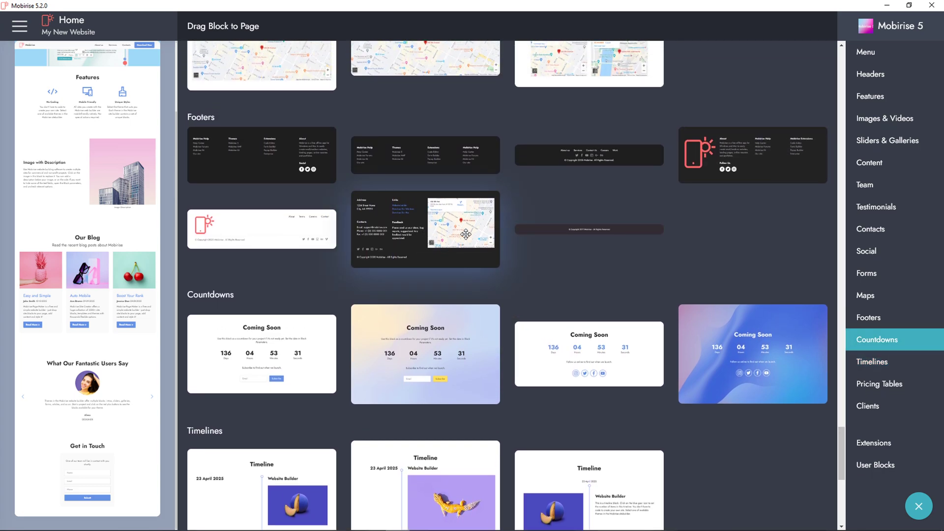
drag(440, 210, 103, 511)
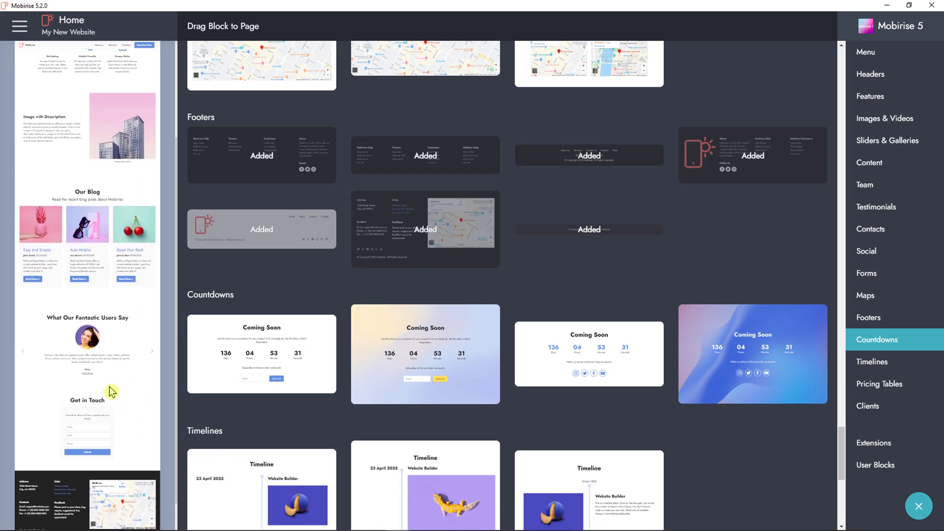
Jump the block gallery to Pricing Tables, then scroll back up to the Features blocks.
scroll(112, 391, up, 3)
scroll(119, 383, up, 2)
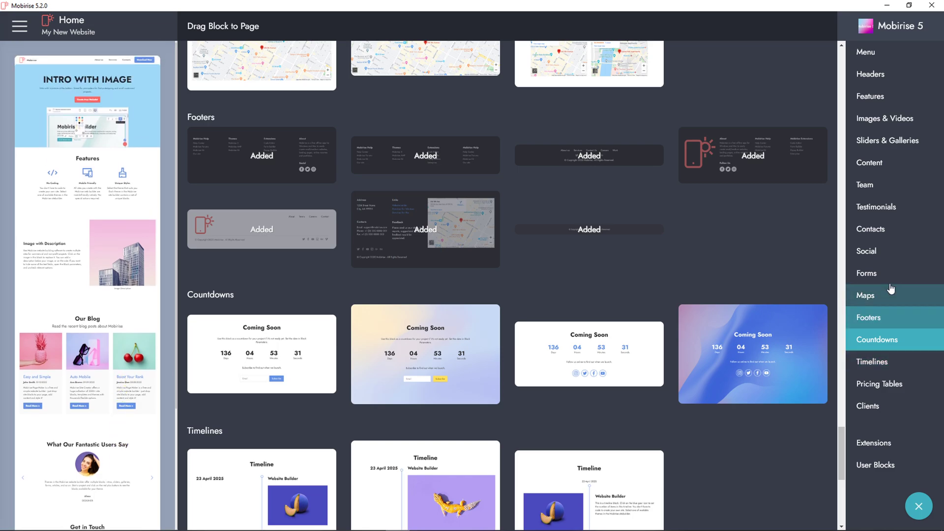
click(893, 382)
scroll(691, 379, up, 10)
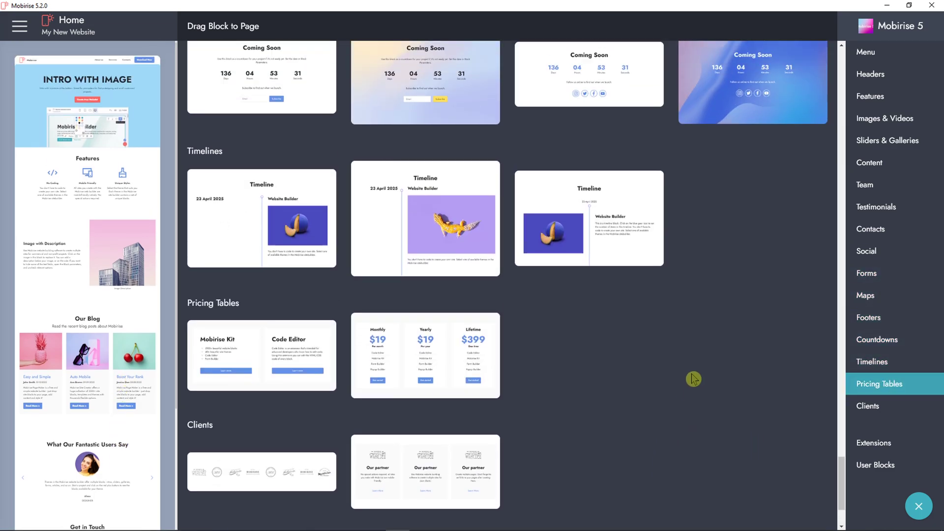
scroll(716, 386, up, 15)
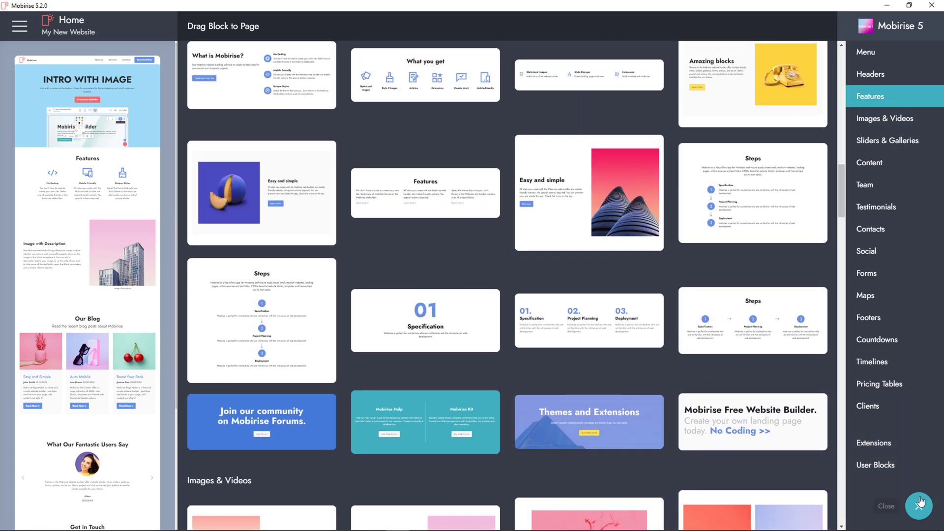
Close the block gallery and scroll through the finished Home page.
click(918, 505)
scroll(636, 351, down, 8)
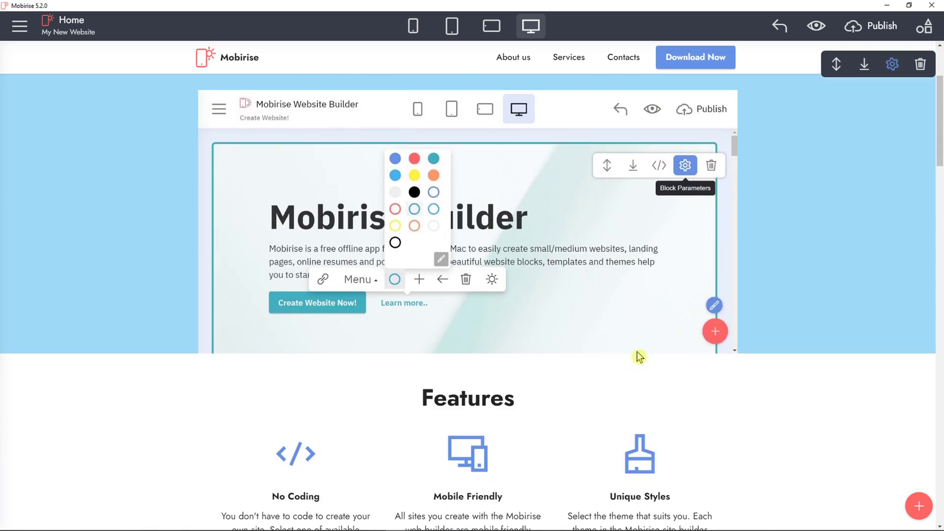
scroll(679, 344, down, 10)
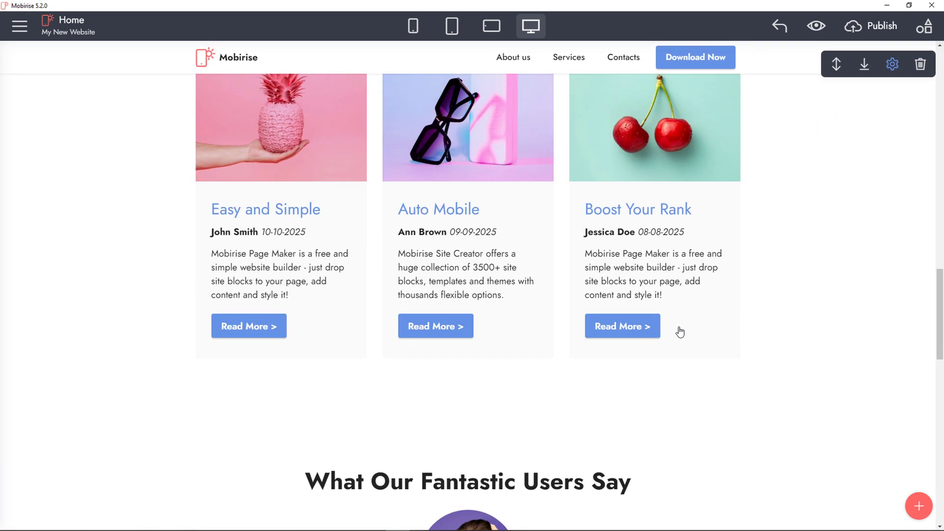
scroll(678, 331, up, 5)
scroll(676, 331, up, 15)
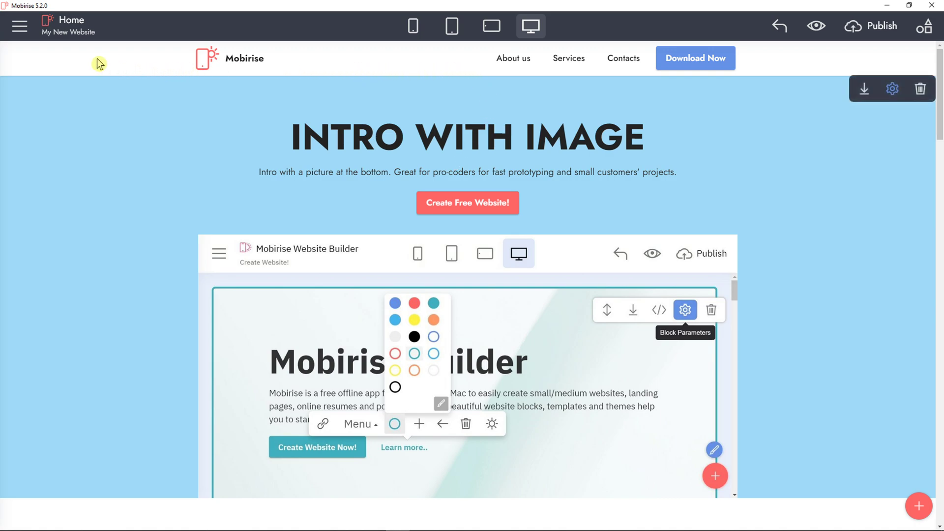
Create a new site page named 'Support us' from the Pages list.
click(20, 25)
click(47, 68)
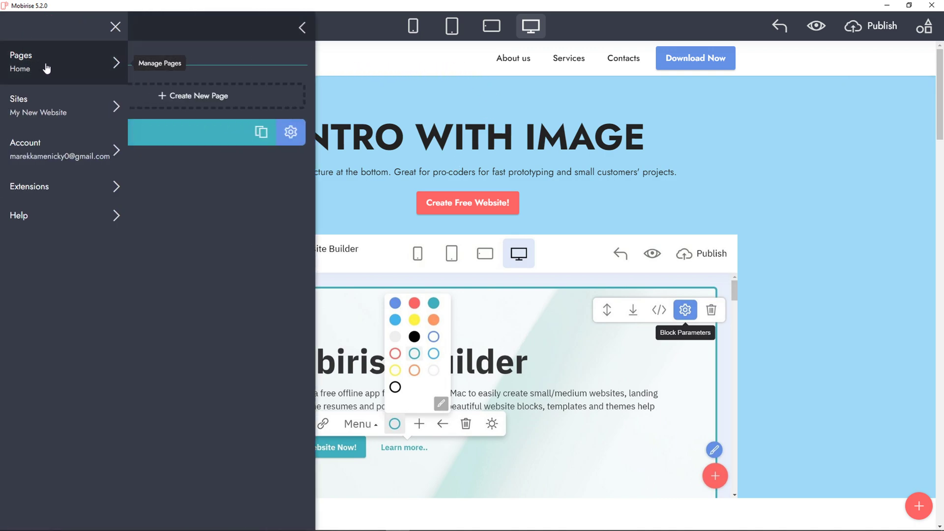
click(245, 101)
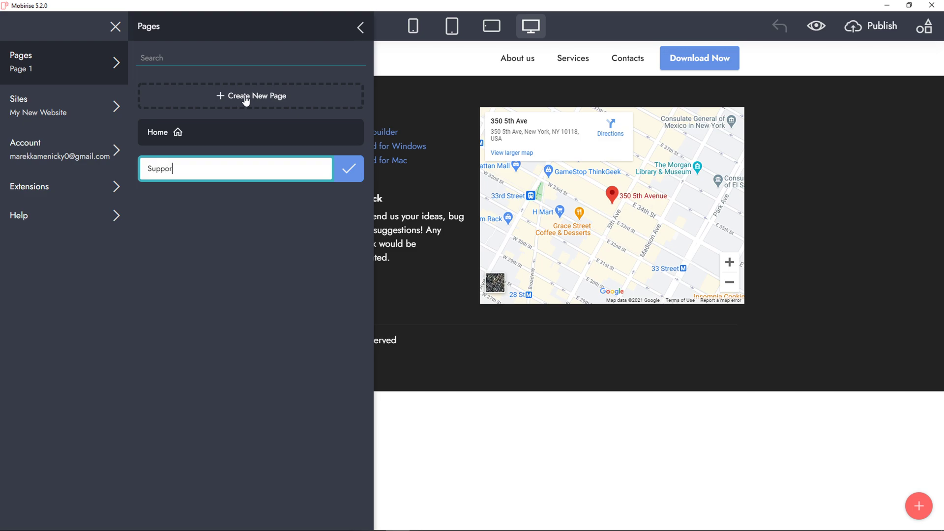
click(349, 169)
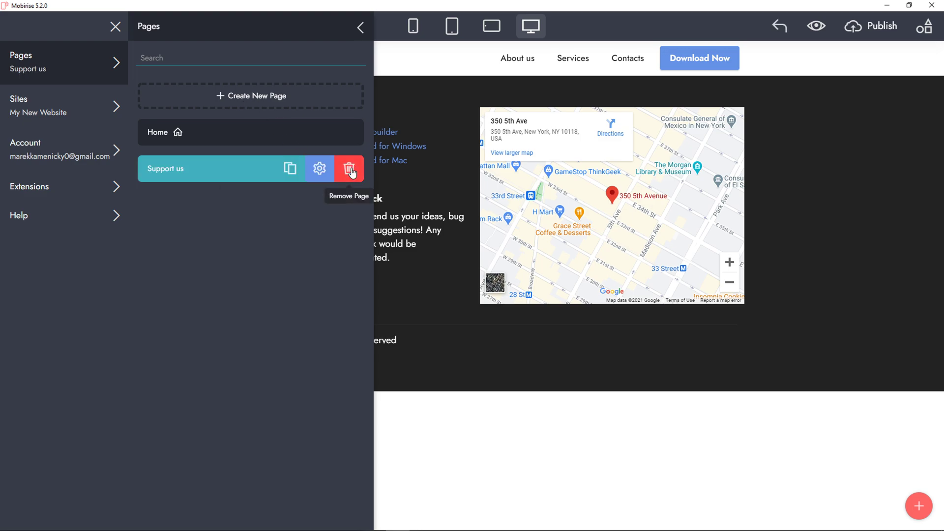
click(467, 370)
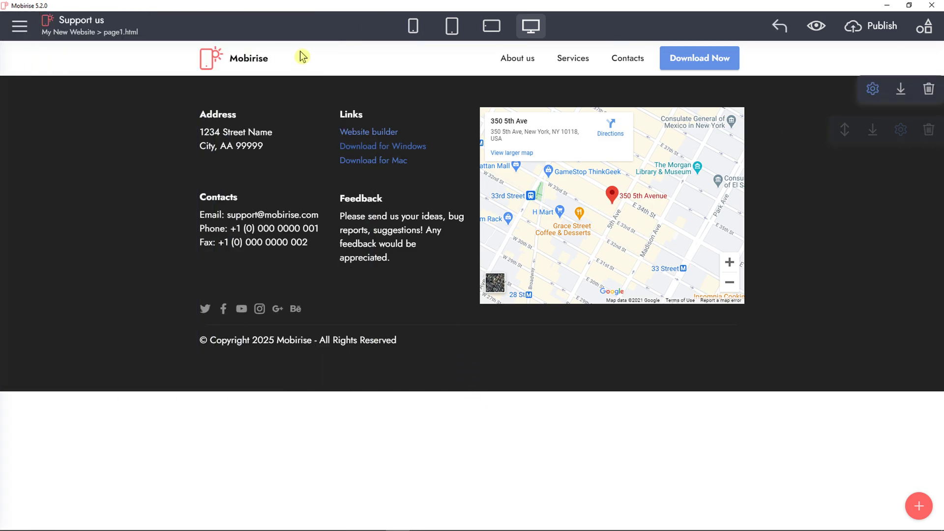
Reopen the Support us page in the editor from the Pages list.
click(19, 26)
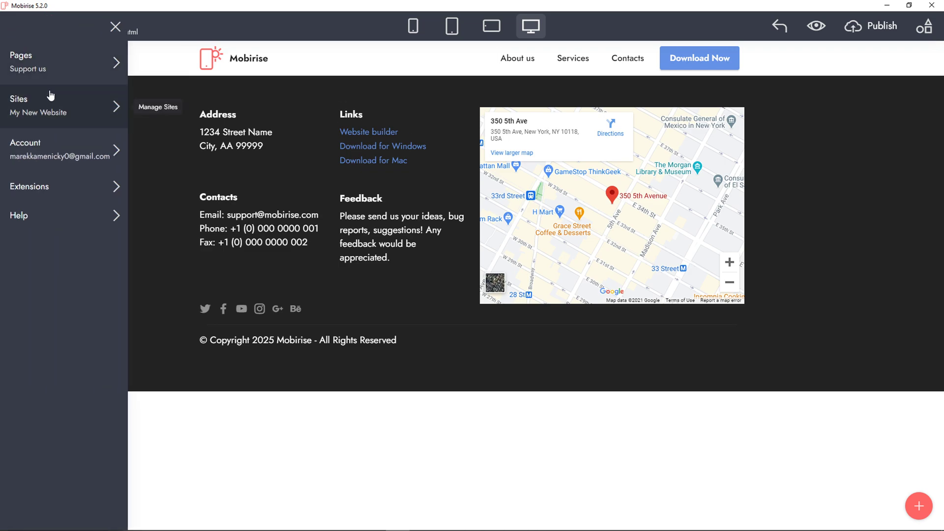
click(54, 61)
click(153, 135)
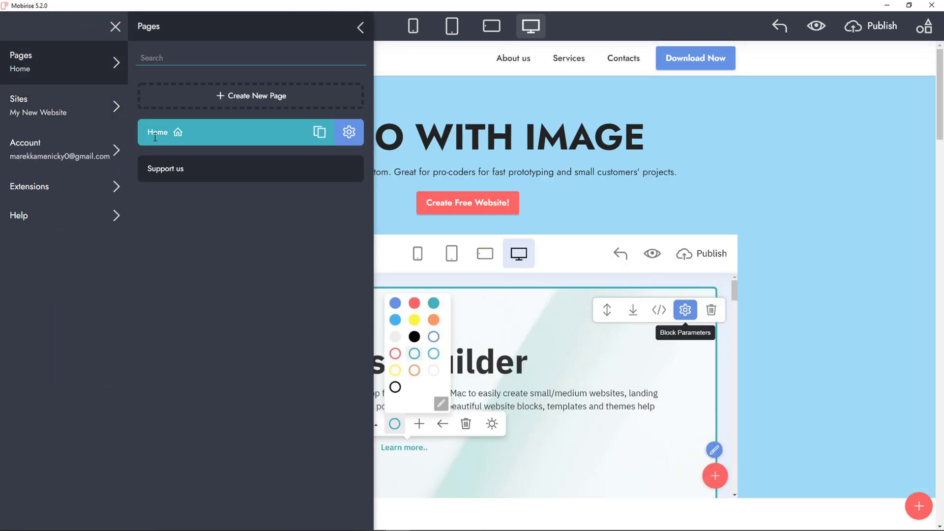
click(173, 168)
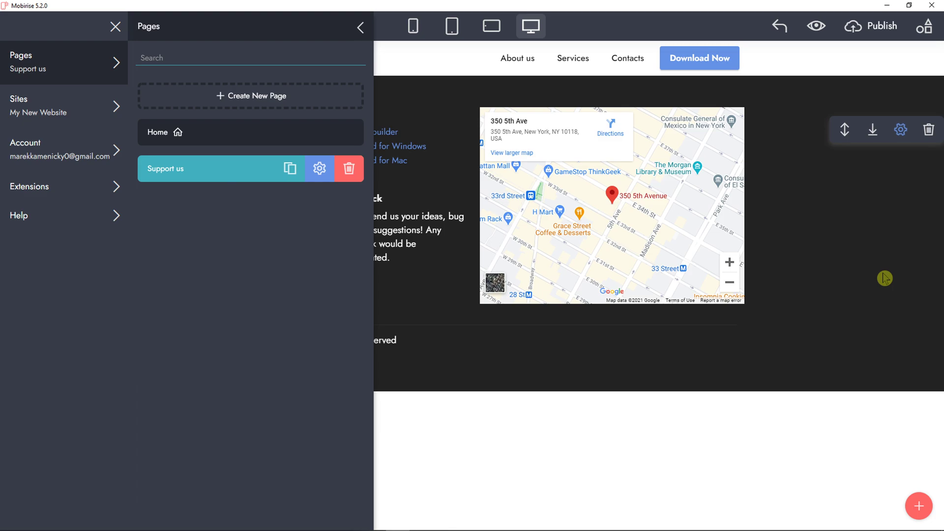
click(884, 278)
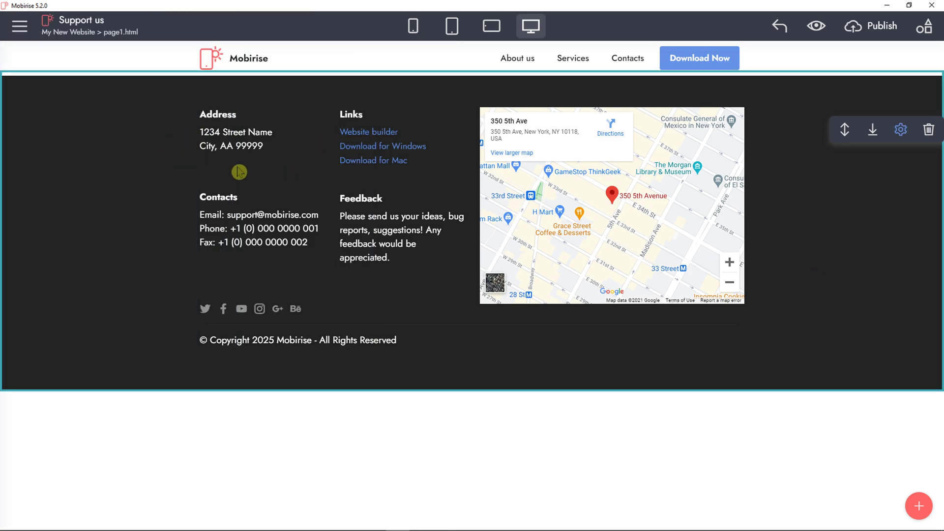
Delete the footer block from the Support us page while keeping it on other pages.
click(929, 130)
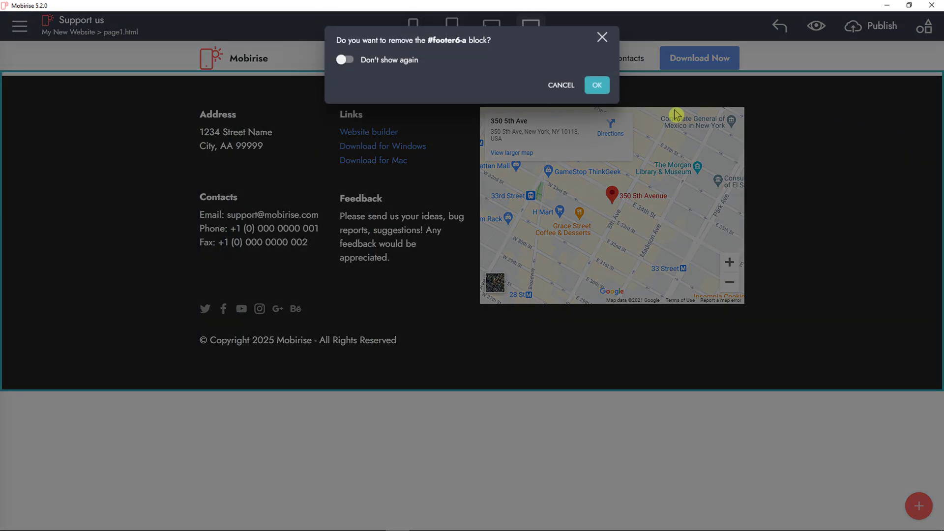
click(596, 86)
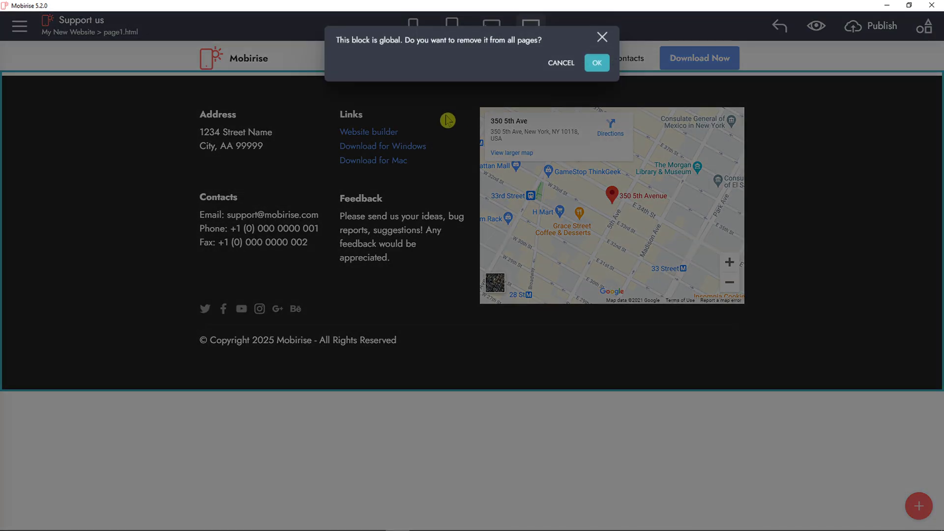
click(561, 63)
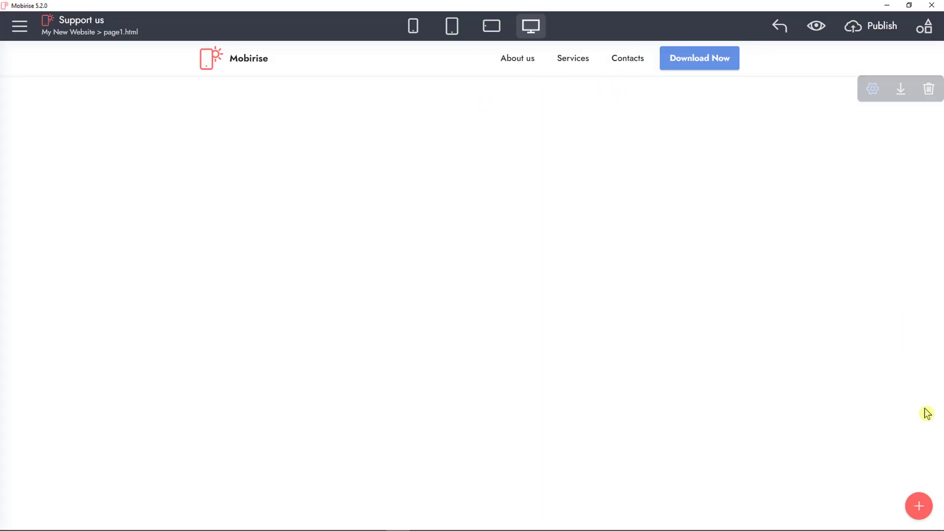
Add the Monthly/Yearly/Lifetime pricing table and Contacts form blocks, then delete the pricing table.
click(919, 506)
scroll(583, 225, up, 15)
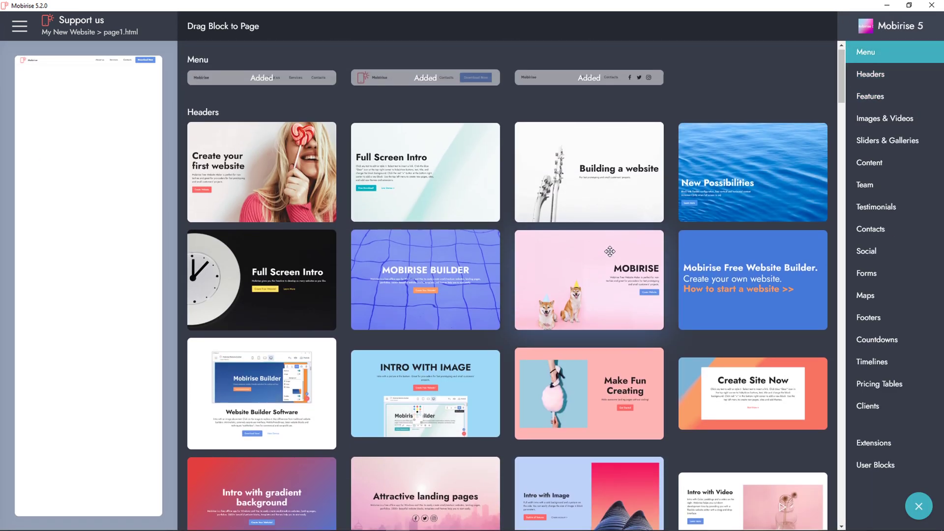
scroll(608, 254, down, 12)
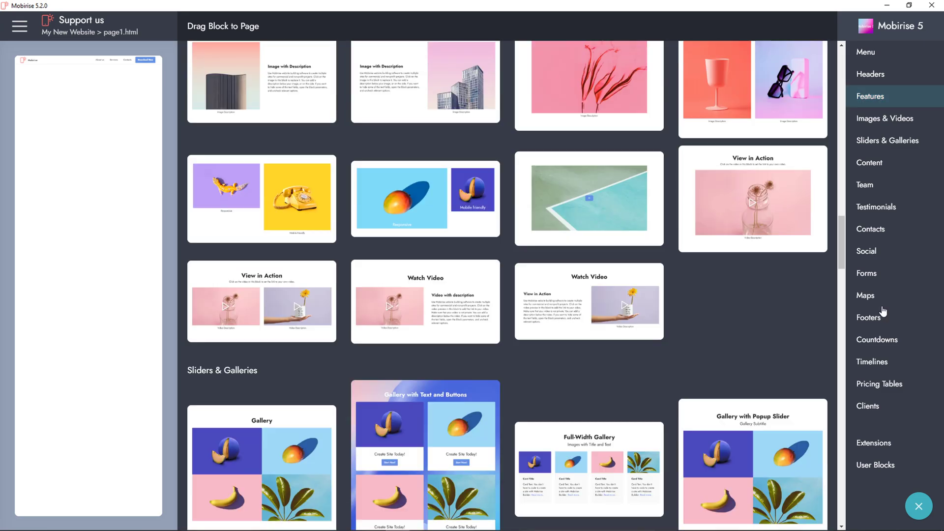
click(877, 340)
click(873, 406)
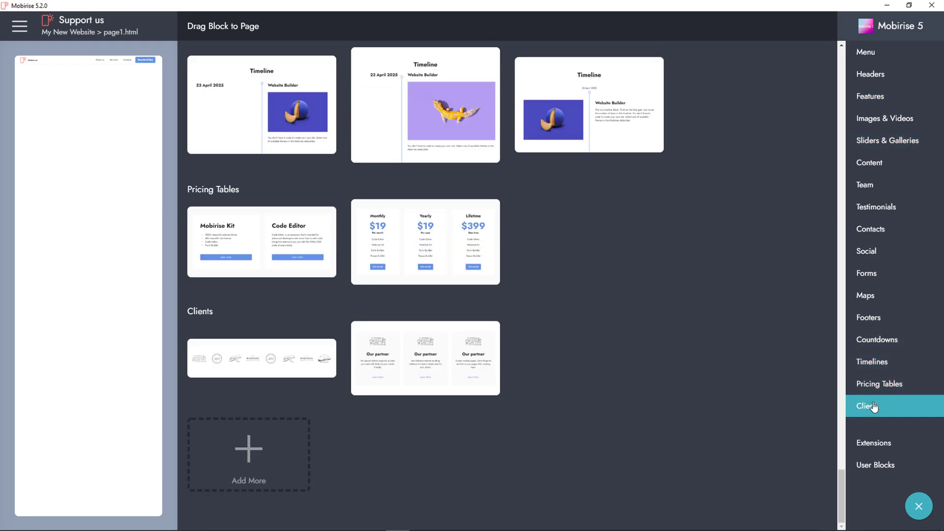
click(440, 251)
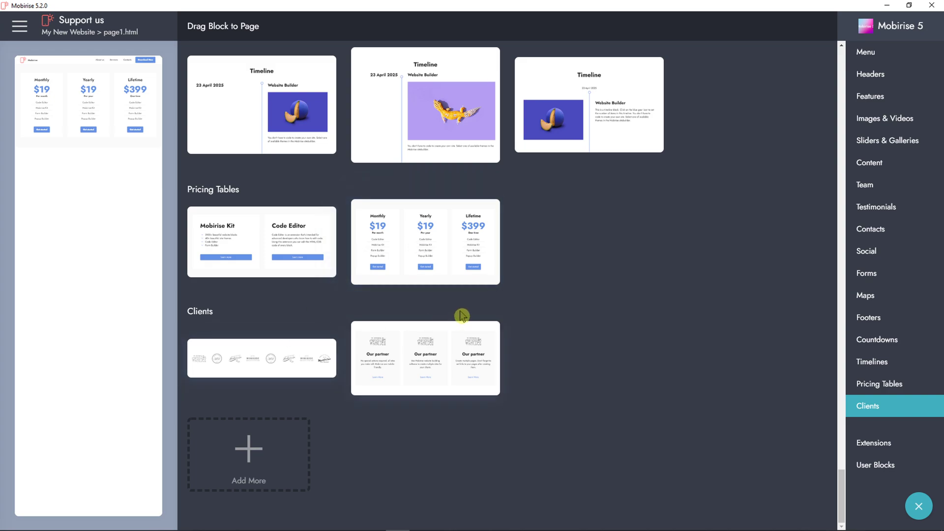
click(880, 229)
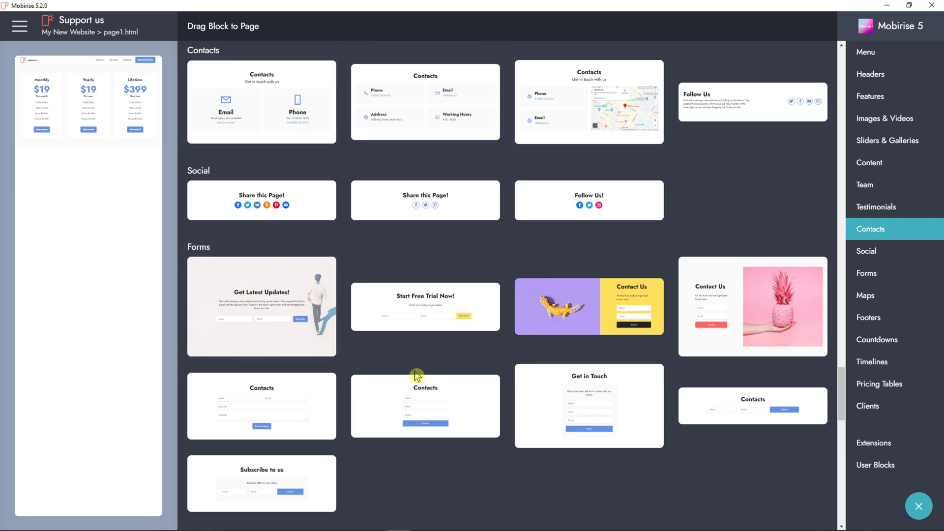
click(451, 397)
click(176, 234)
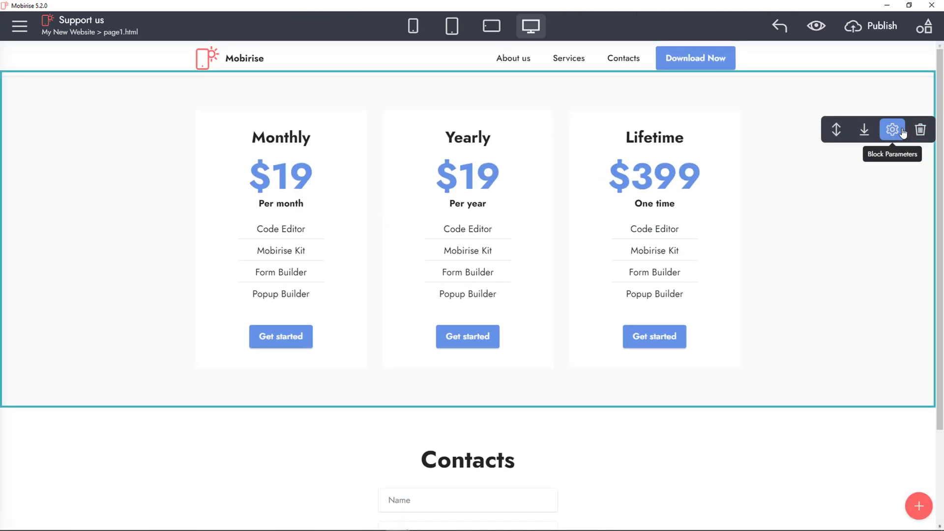
click(920, 130)
click(596, 85)
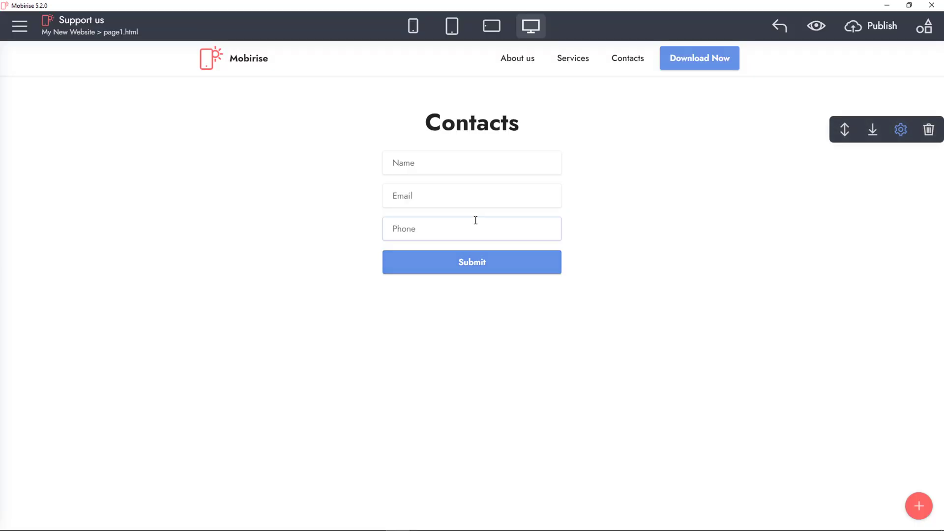
Open the Home page in the editor from the Pages list.
click(20, 26)
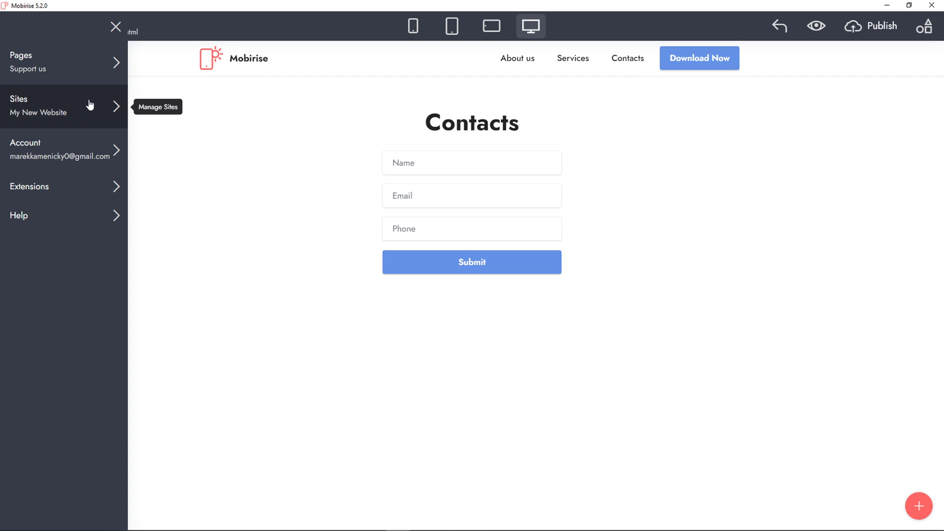
click(97, 64)
click(147, 132)
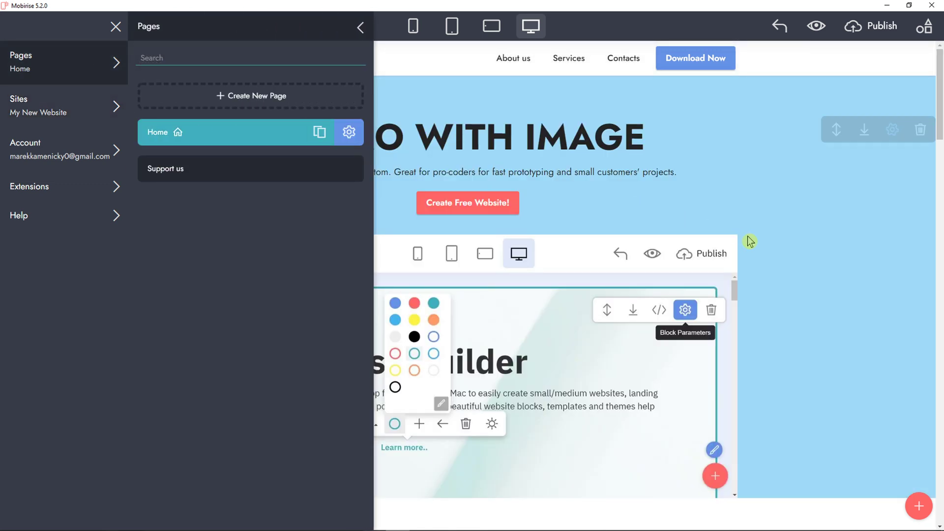
click(797, 243)
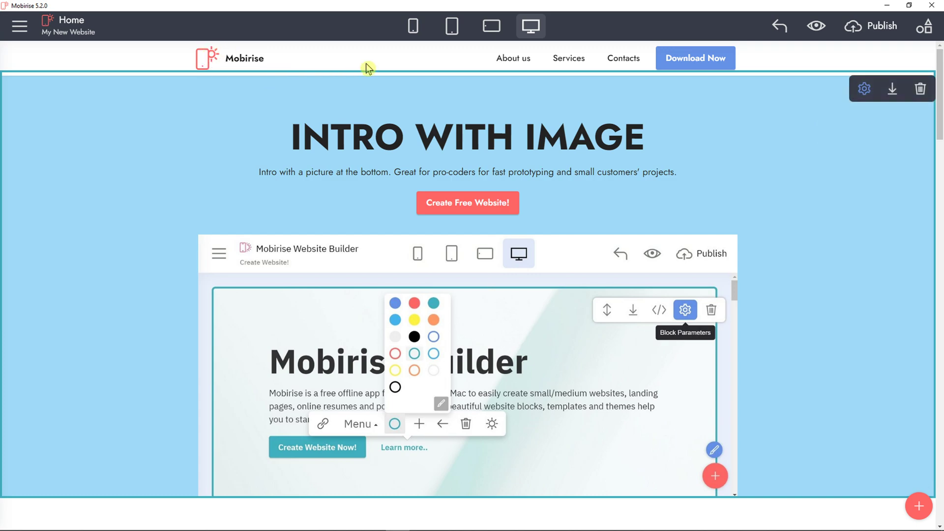
Preview the page at mobile, tablet and landscape tablet widths, then return to desktop.
click(413, 25)
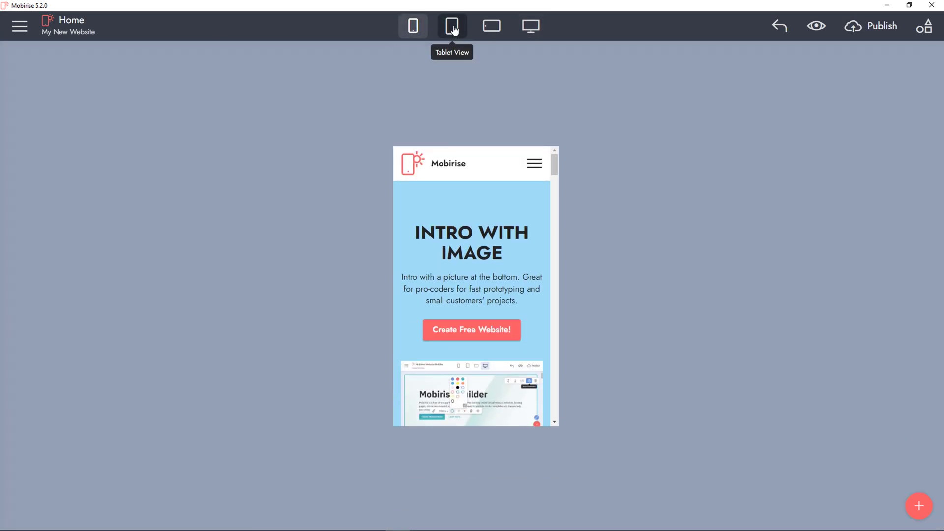
click(453, 29)
click(491, 27)
click(536, 28)
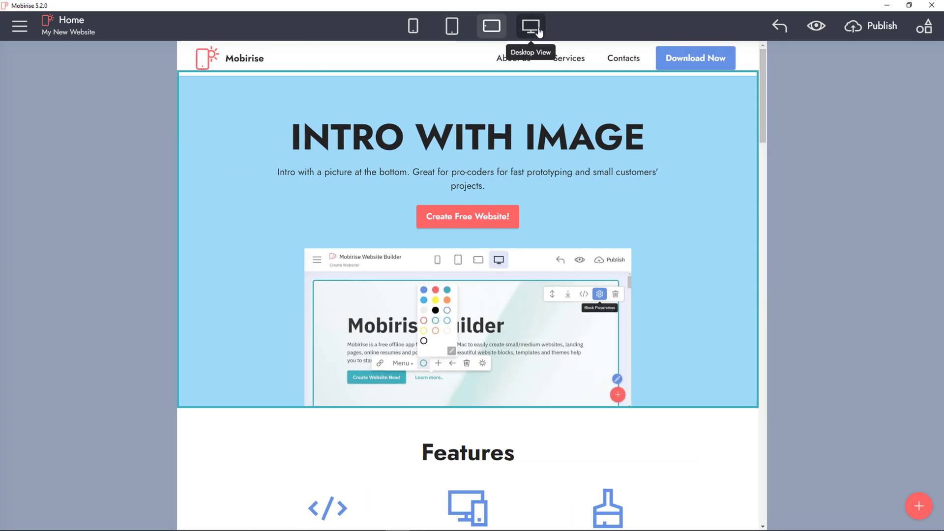
Replace the navbar logo with the baby-yoda.png image from the computer.
click(207, 66)
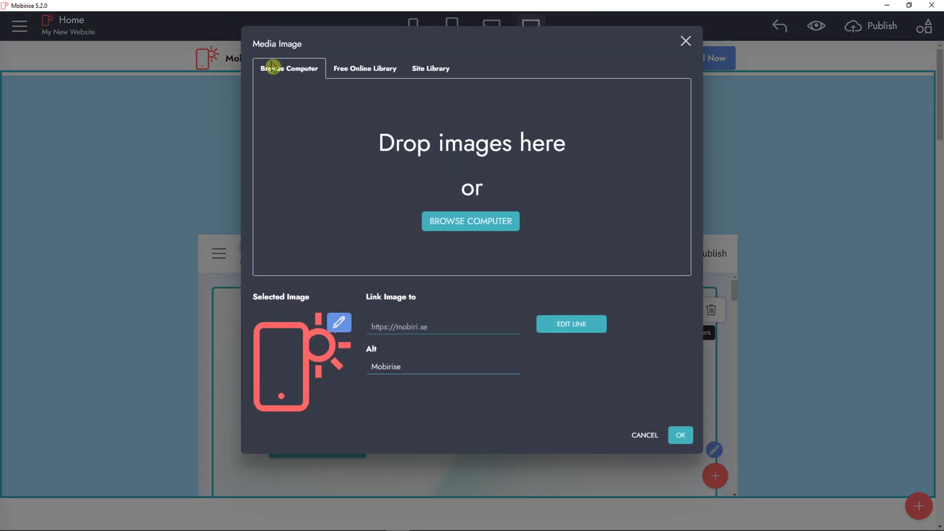
click(338, 323)
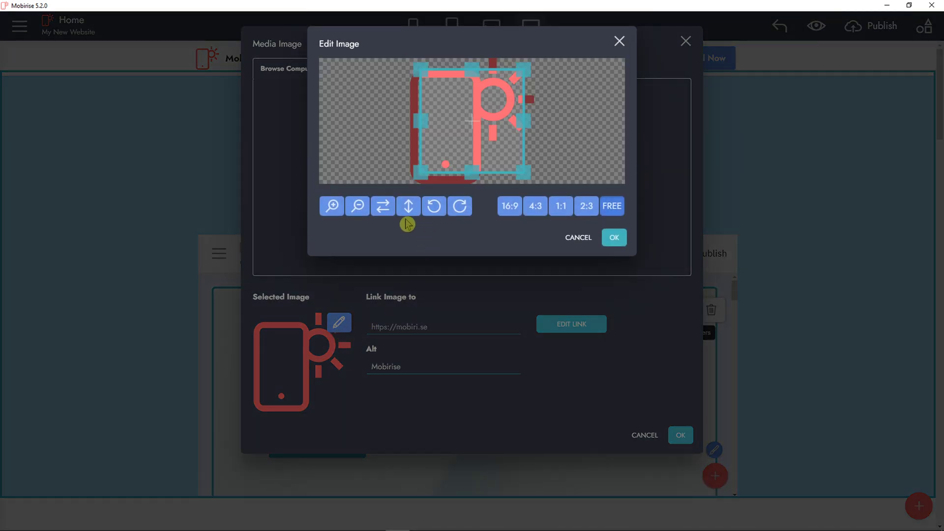
click(572, 230)
click(458, 329)
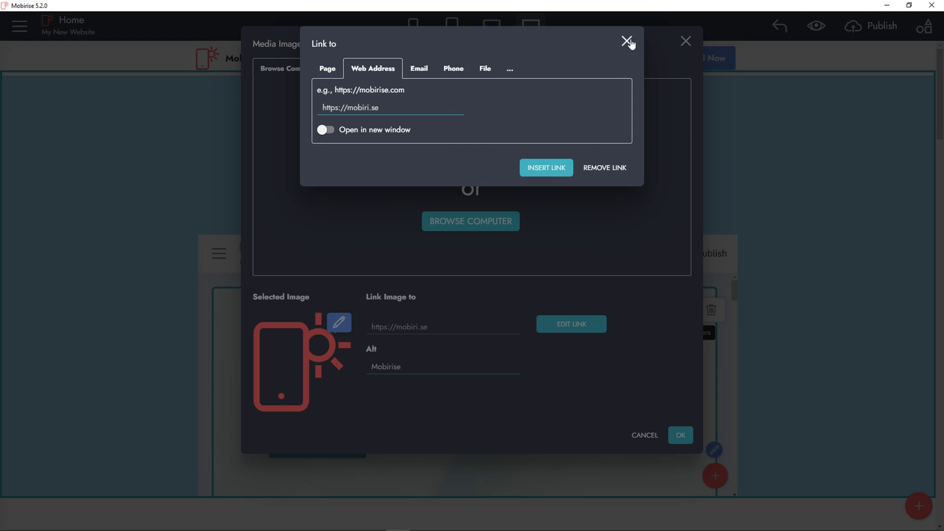
click(627, 41)
click(442, 220)
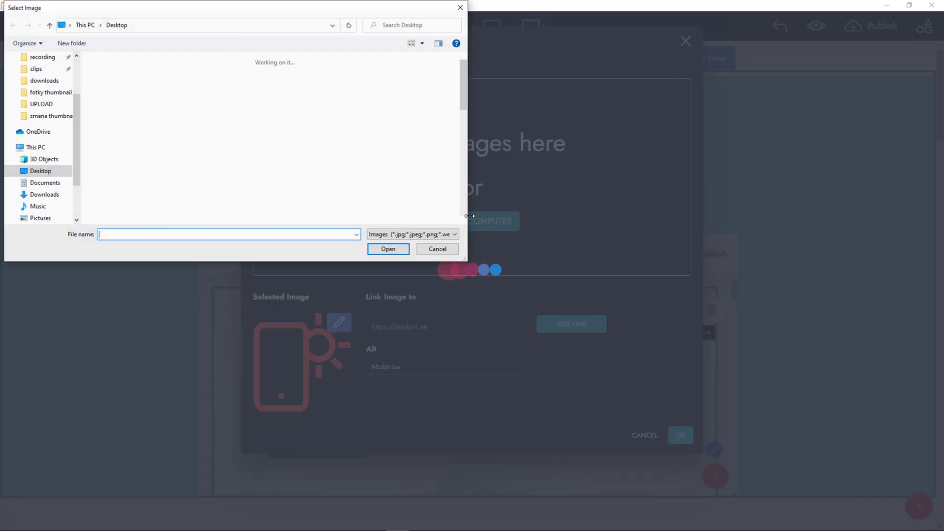
scroll(355, 176, down, 15)
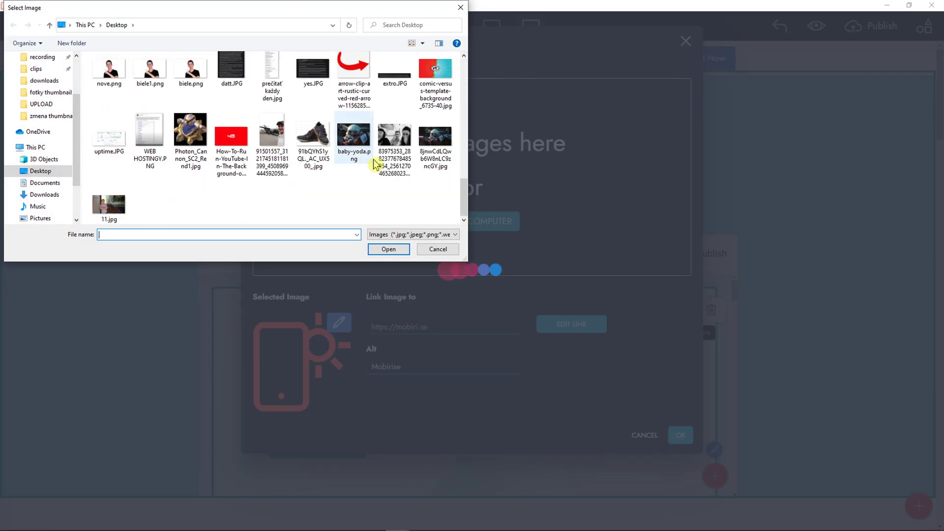
double_click(354, 135)
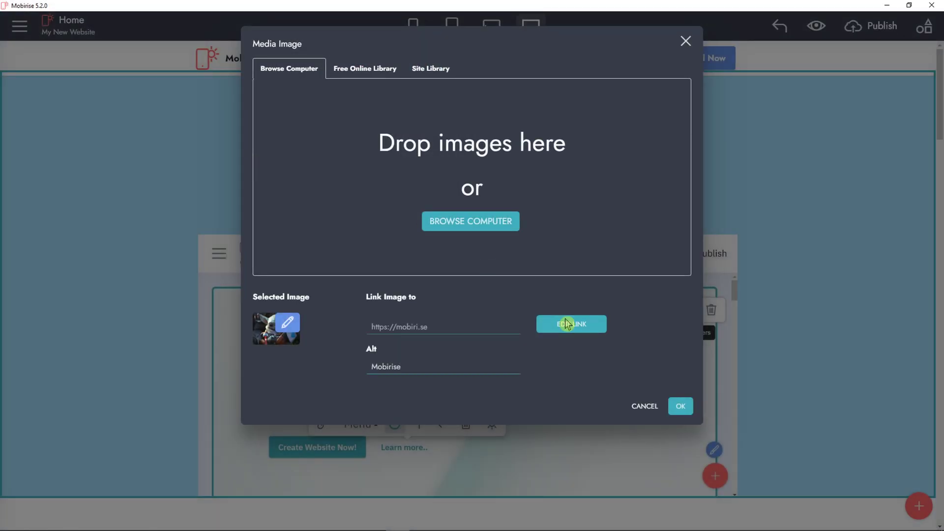
click(680, 407)
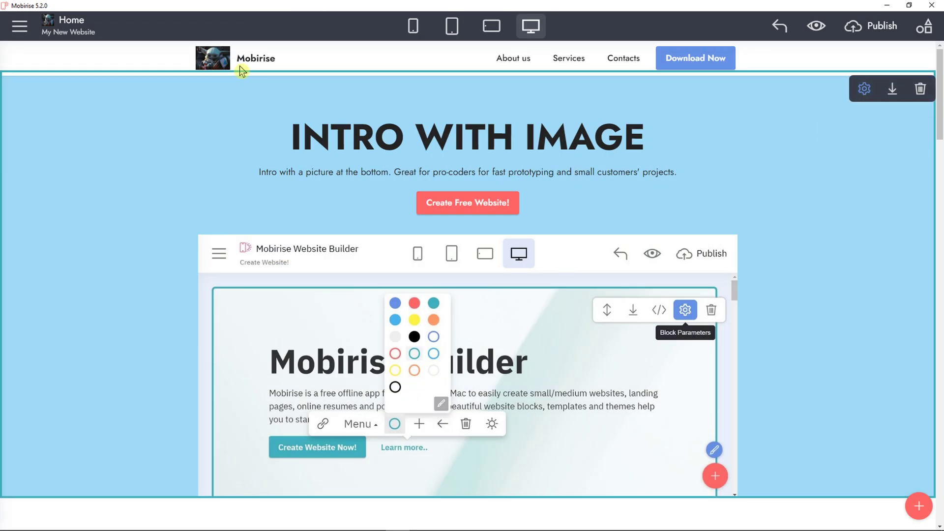
Change the navbar brand name from Mobirise to MYWEBSITE.
click(269, 60)
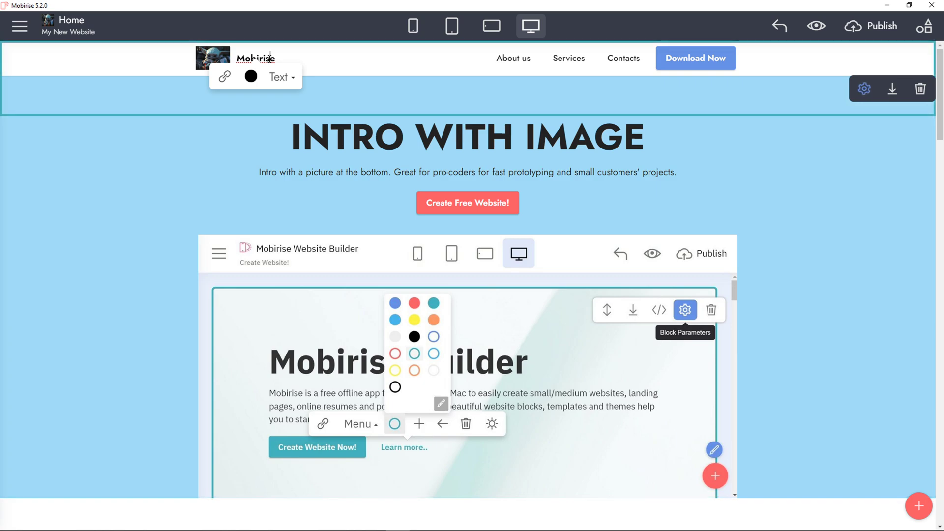
text(MYWEBSITE)
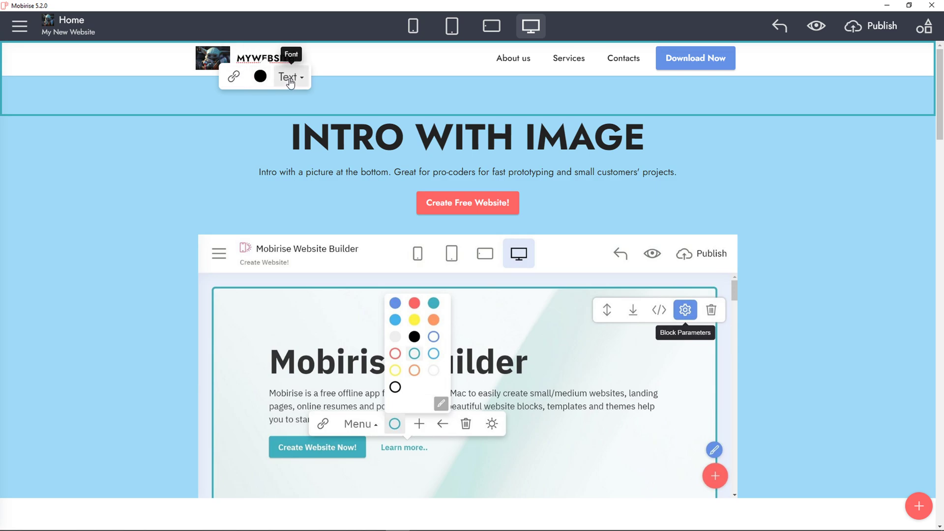
click(215, 63)
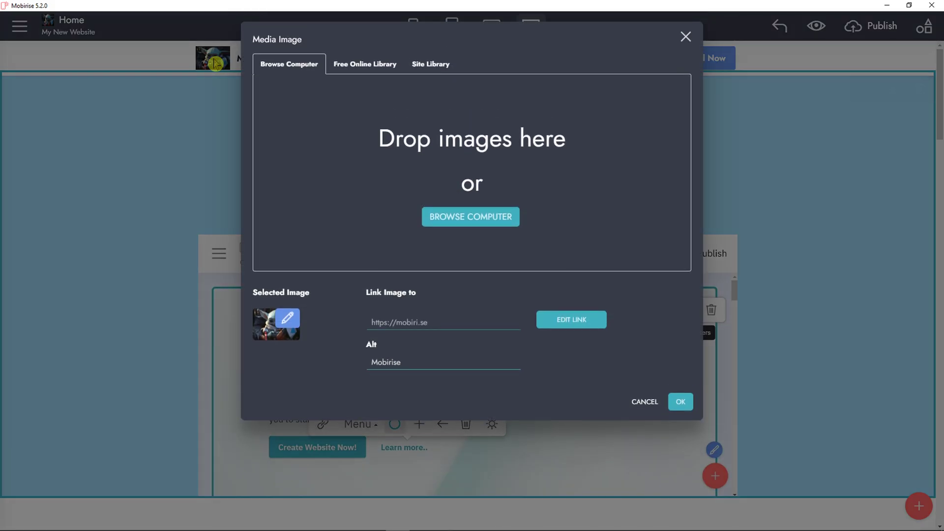
click(288, 323)
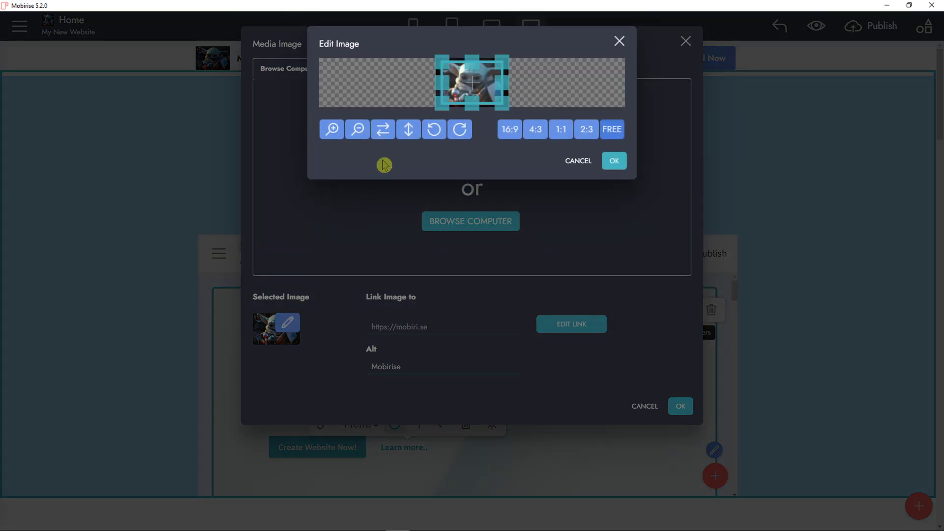
click(578, 162)
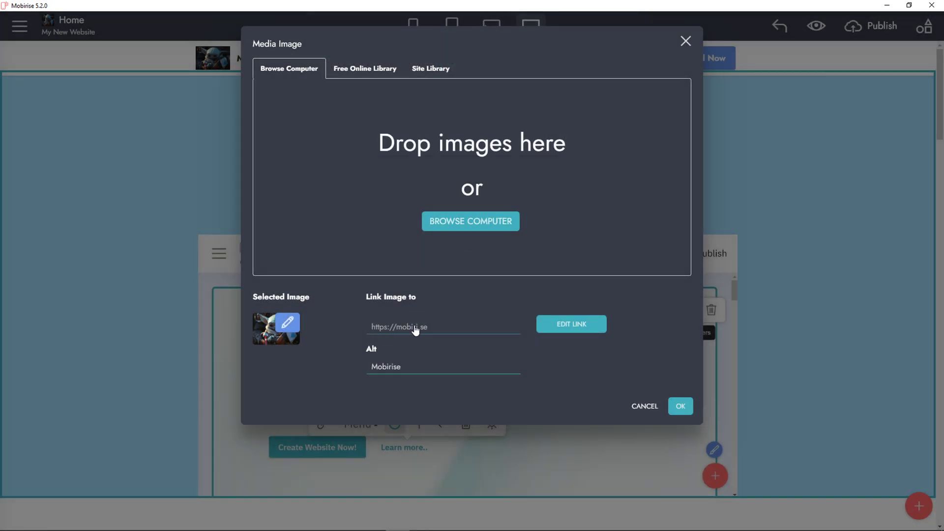
click(559, 331)
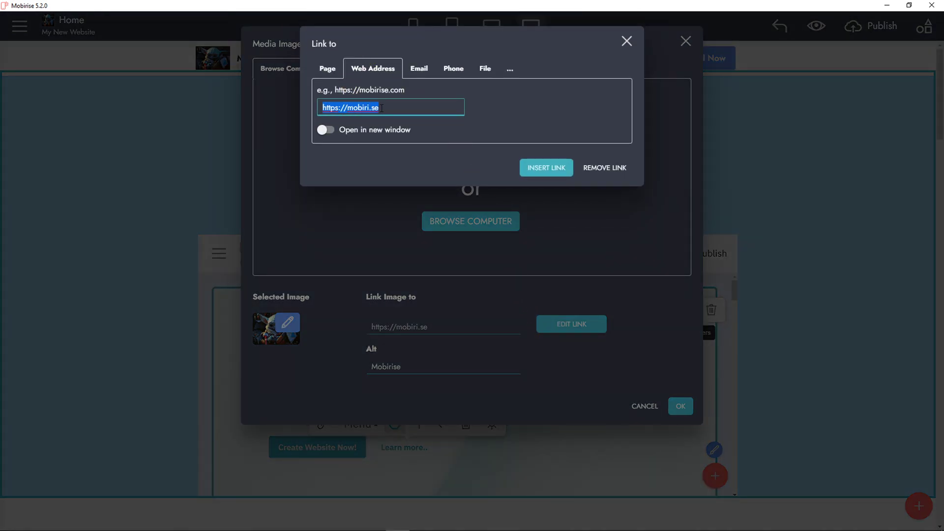
key(super)
key(super)
click(422, 73)
click(364, 72)
click(330, 68)
click(386, 73)
click(627, 42)
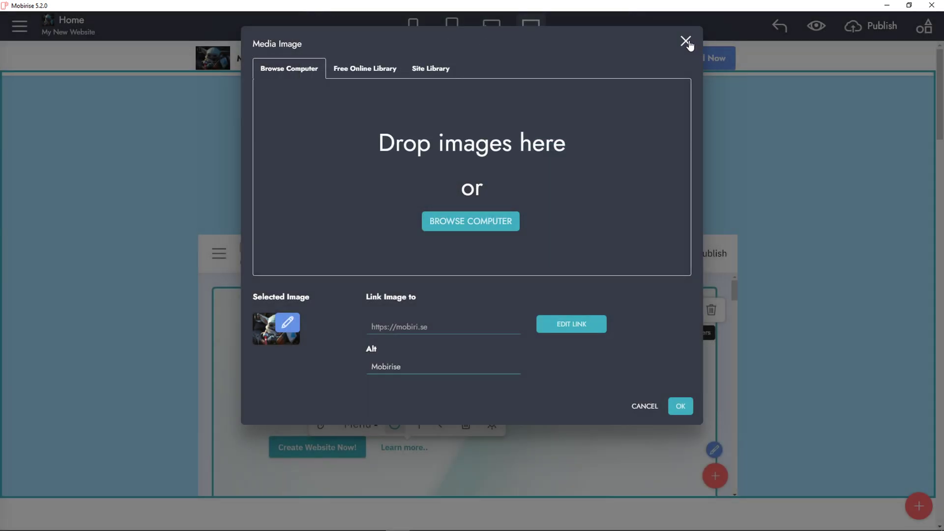
click(686, 41)
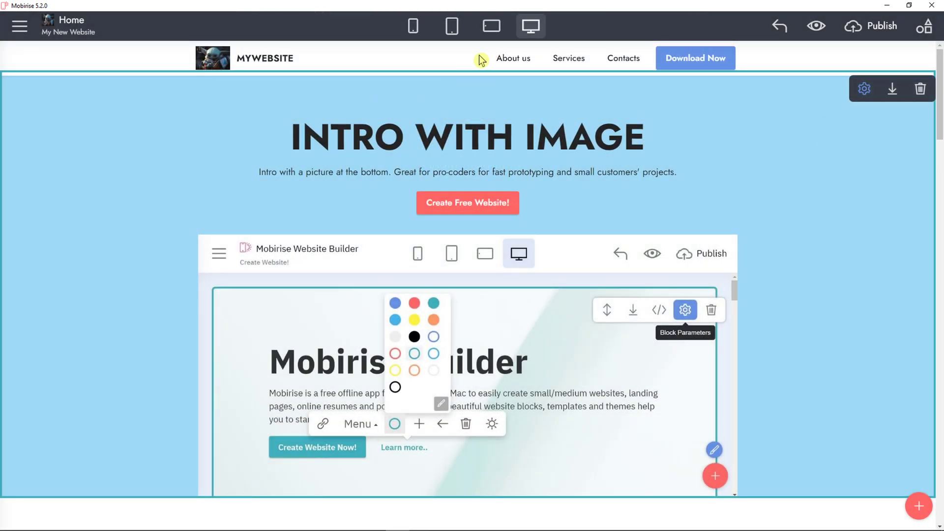
Add a new first navbar menu item and name it Support us.
click(506, 59)
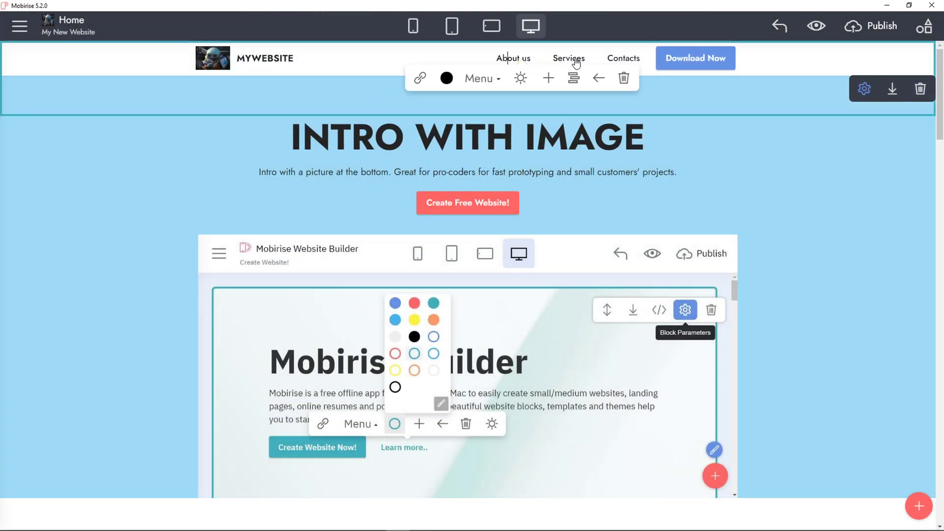
click(623, 58)
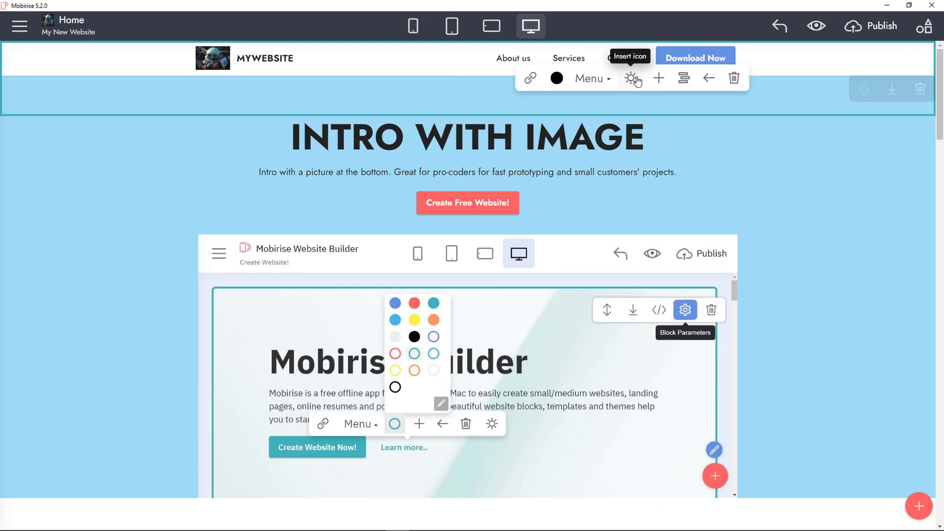
click(511, 59)
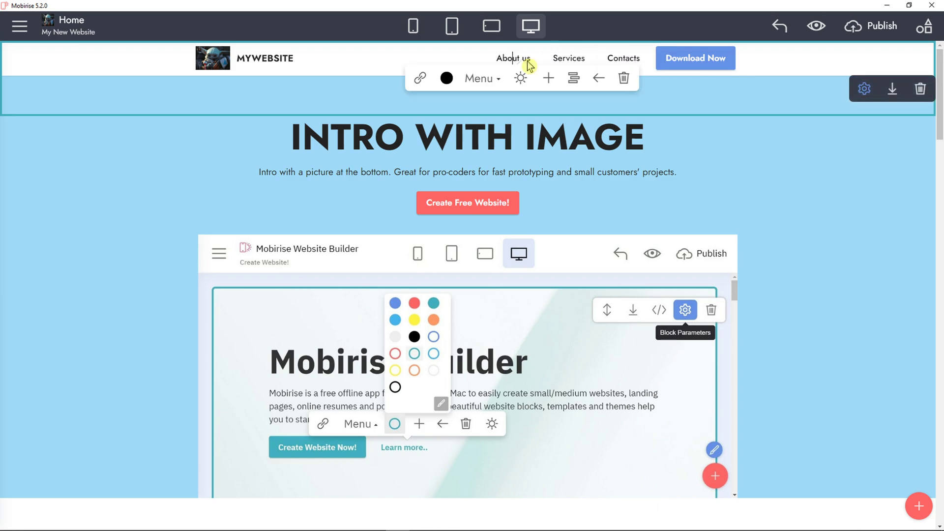
click(549, 78)
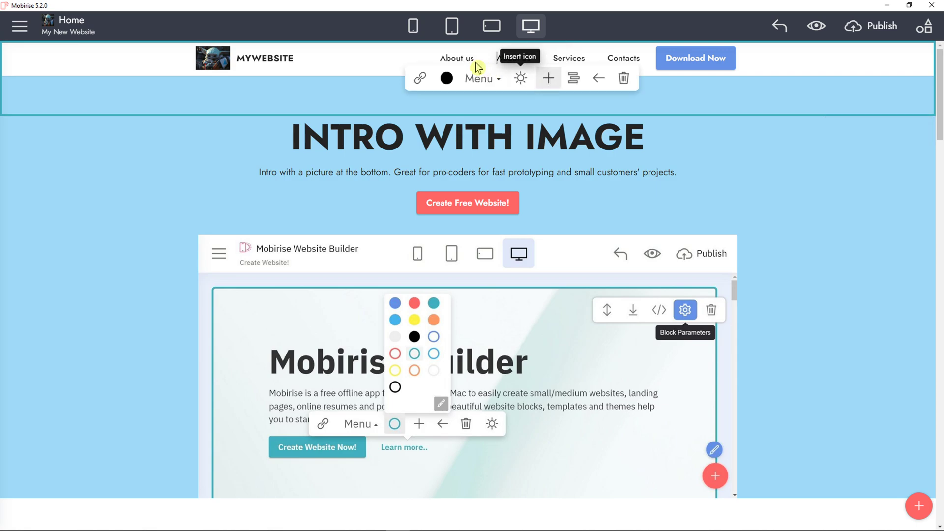
double_click(454, 59)
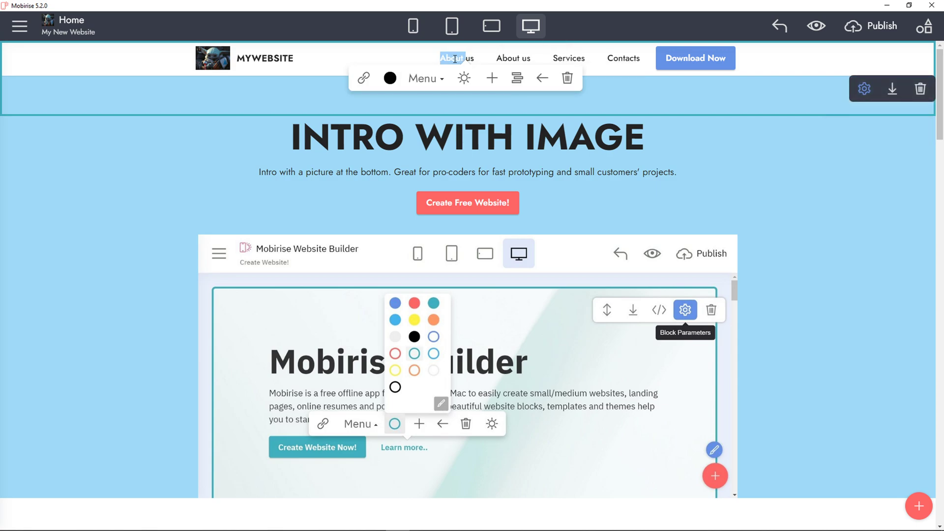
text(Support us)
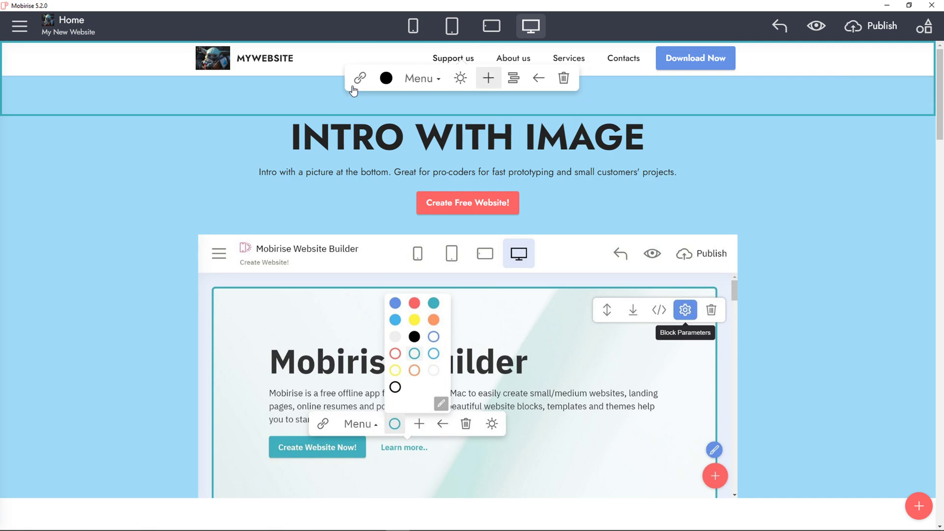
Link the Support us item to the Support us page and preview the site in a browser.
key(ctrl+a)
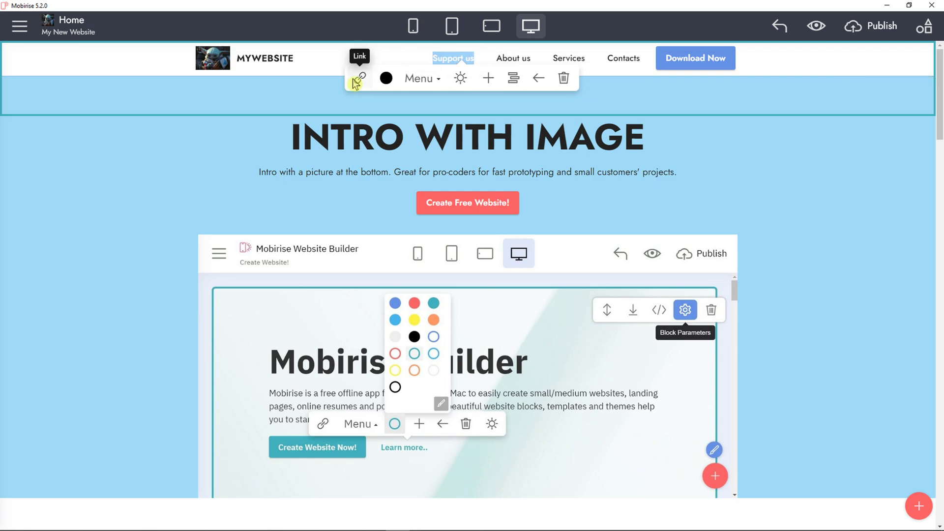
click(360, 78)
click(328, 69)
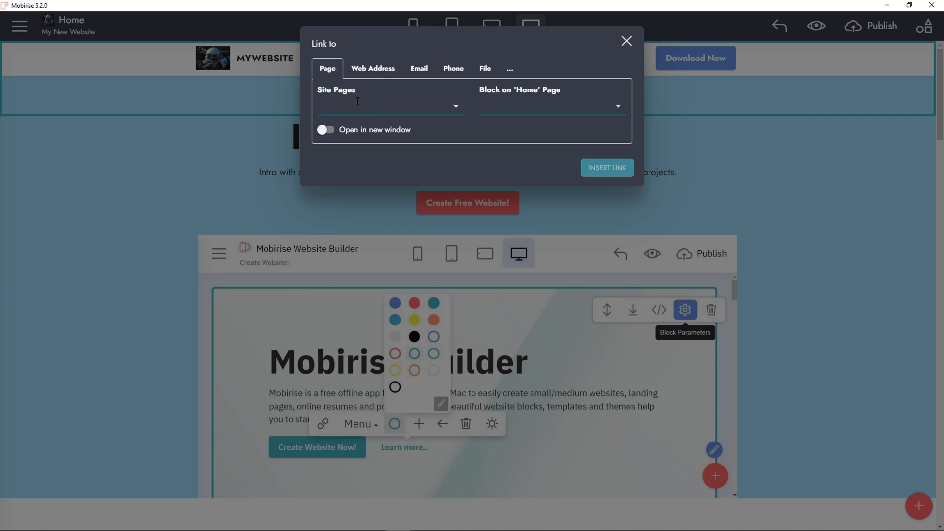
click(359, 103)
click(431, 146)
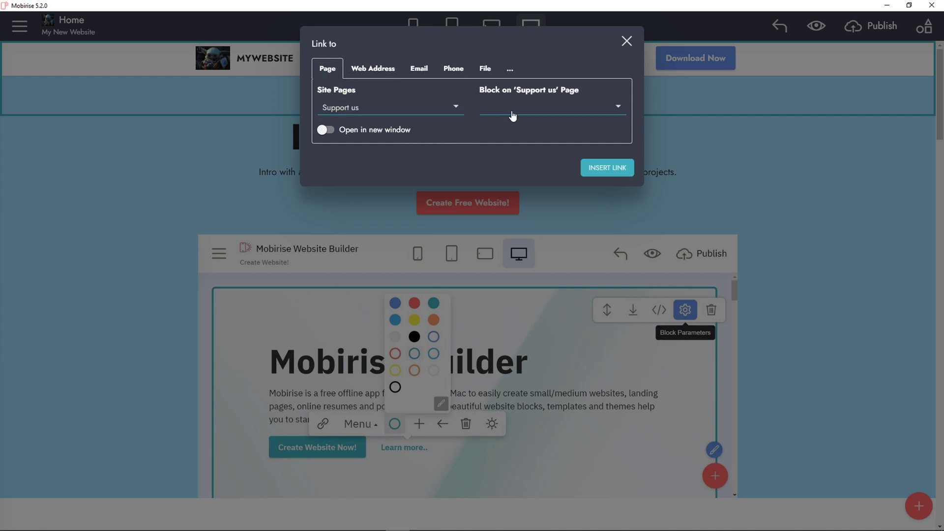
click(608, 168)
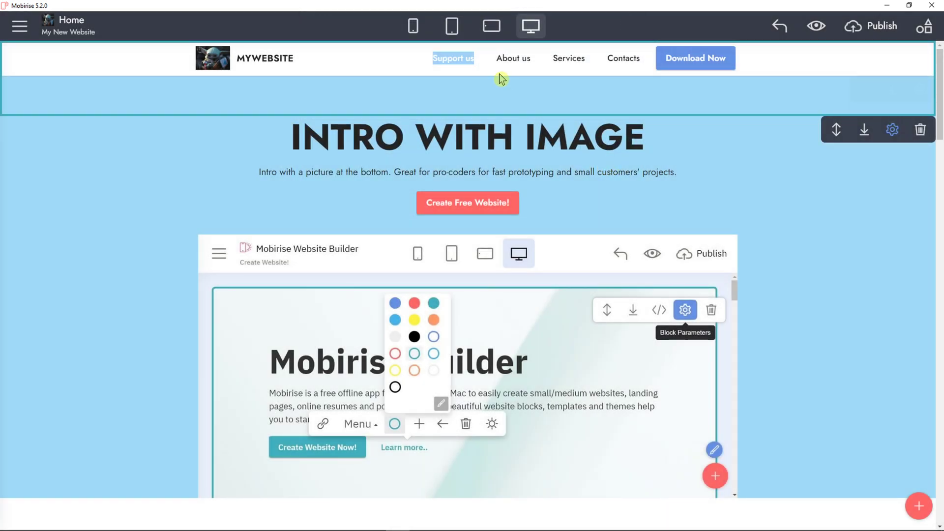
click(824, 30)
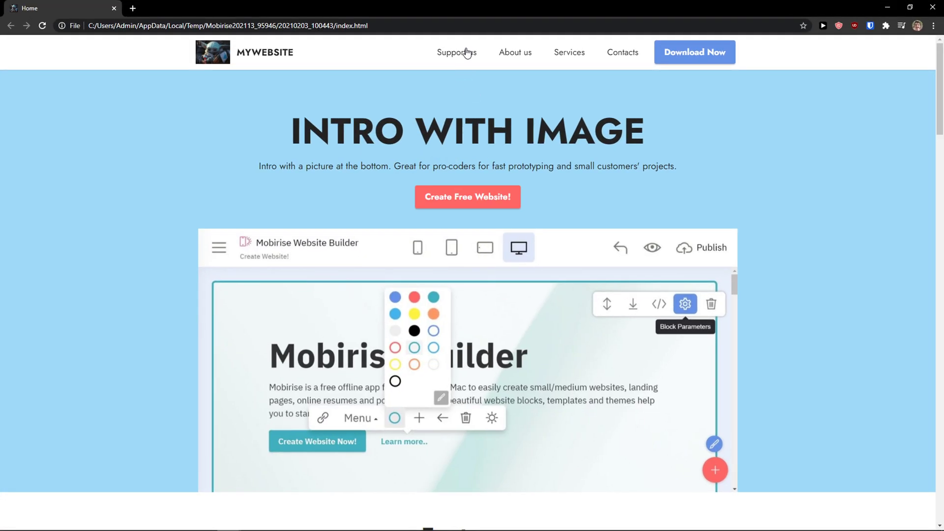
click(466, 52)
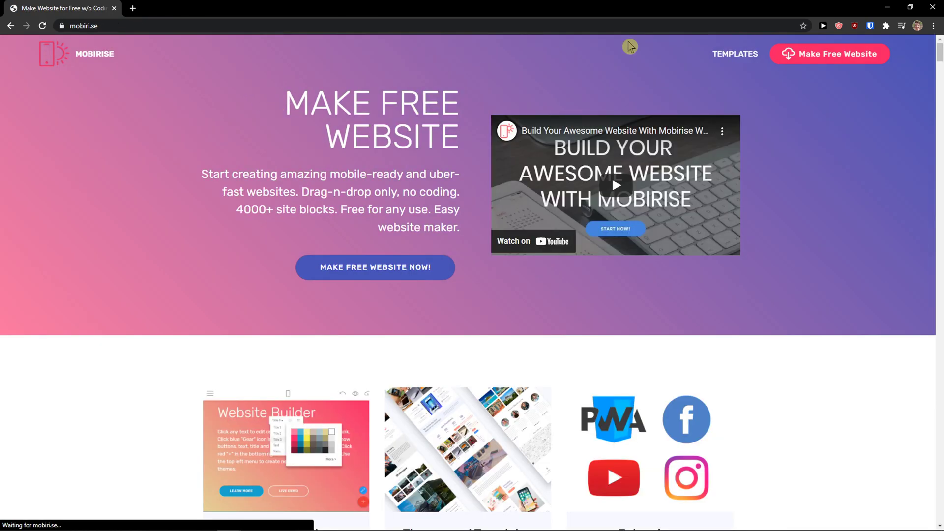
click(927, 12)
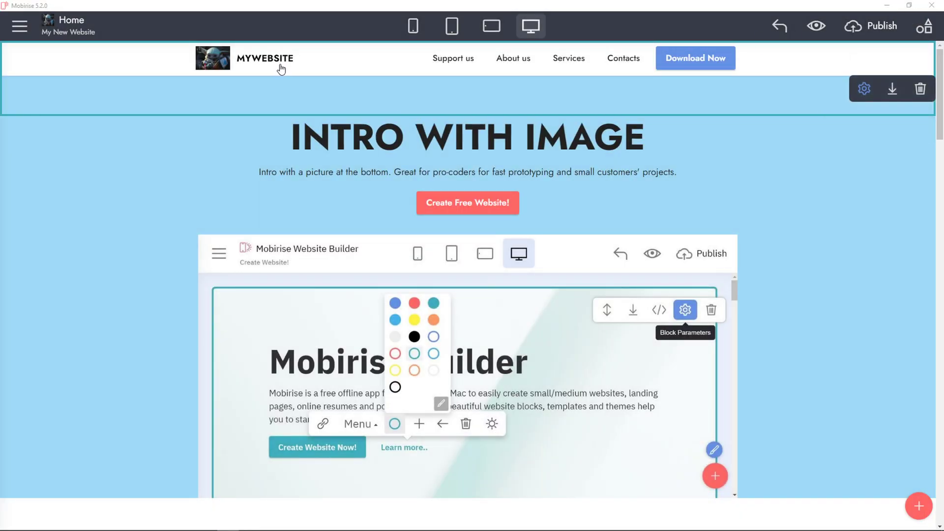
Rename the About us item to Contact and link it to the Home page's Form 7-7 block.
click(517, 59)
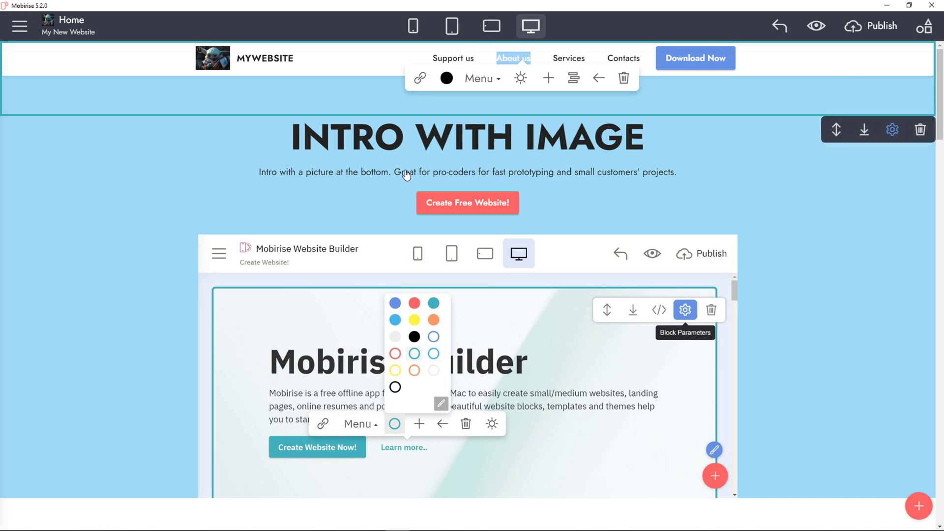
text(Contact)
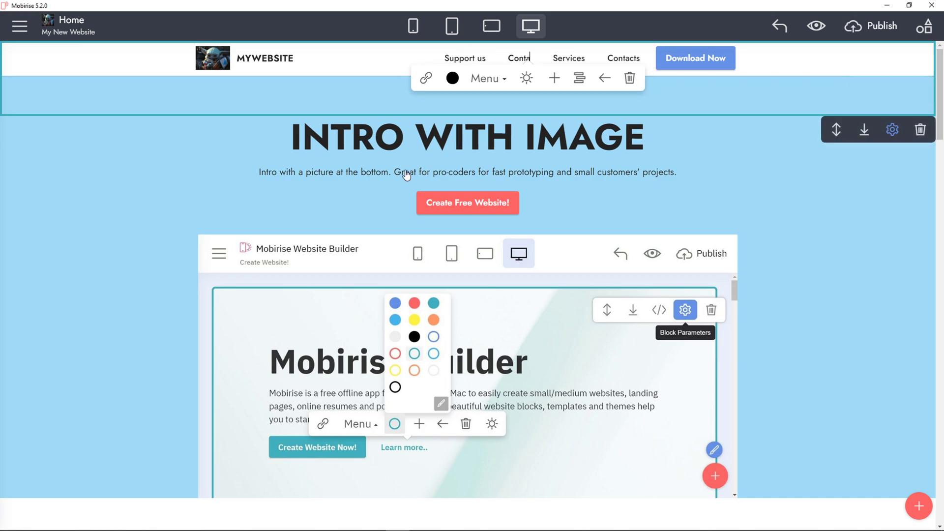
click(422, 77)
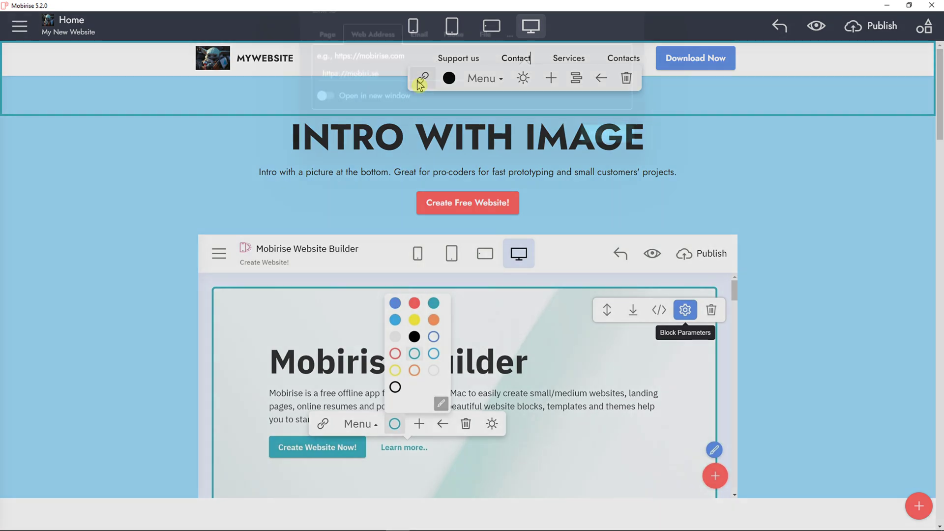
click(325, 70)
click(375, 104)
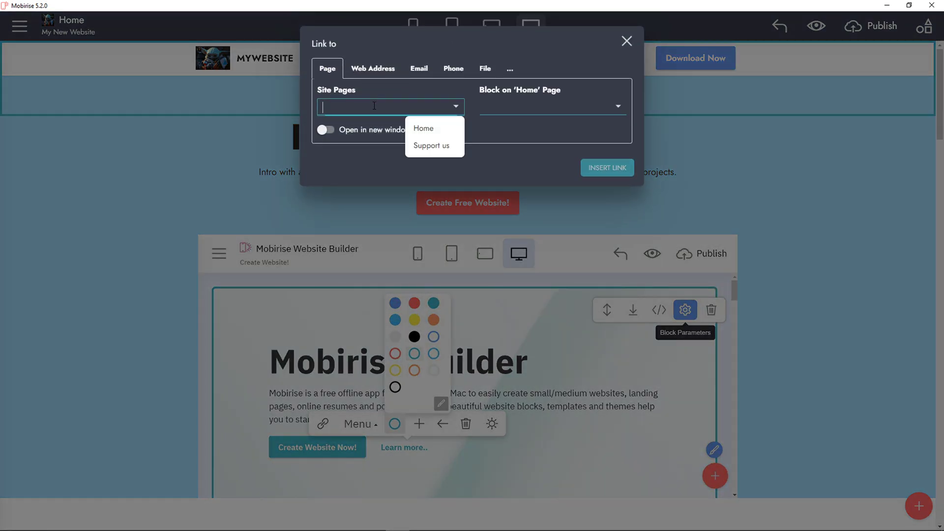
click(511, 112)
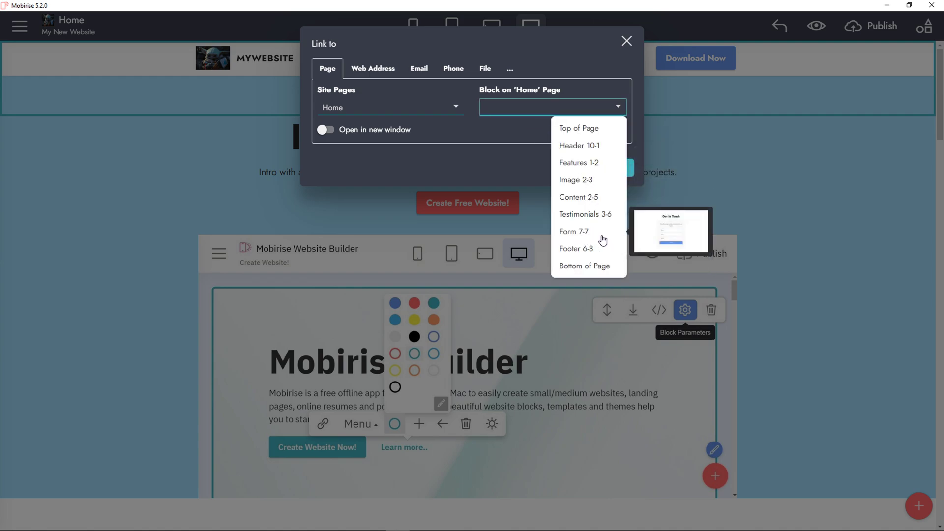
click(574, 231)
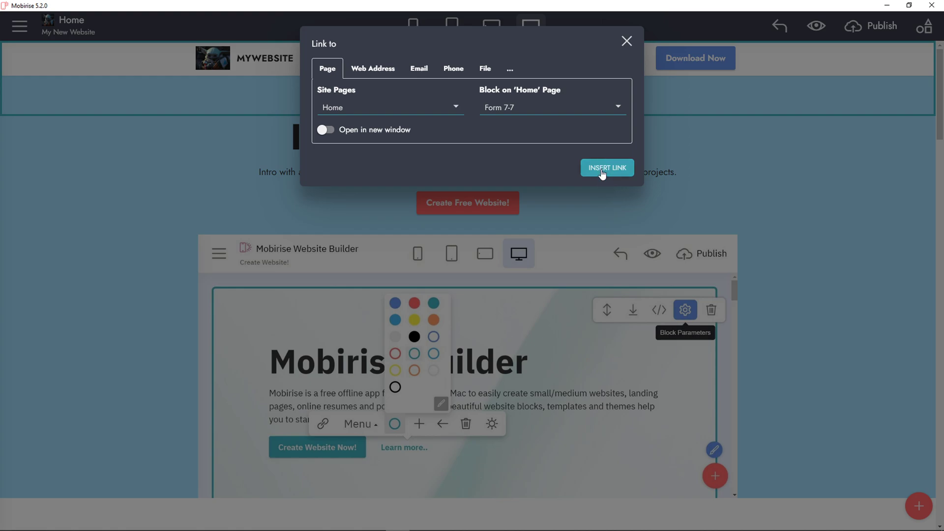
click(602, 168)
Point the Services menu item's link at the Home page's Features 1-2 block.
scroll(598, 187, down, 7)
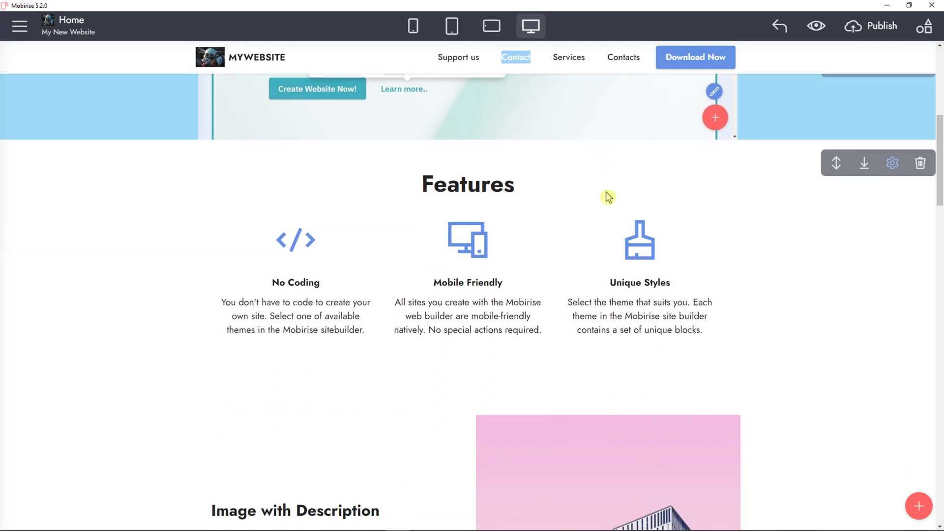
scroll(602, 199, down, 4)
scroll(601, 205, up, 11)
click(557, 58)
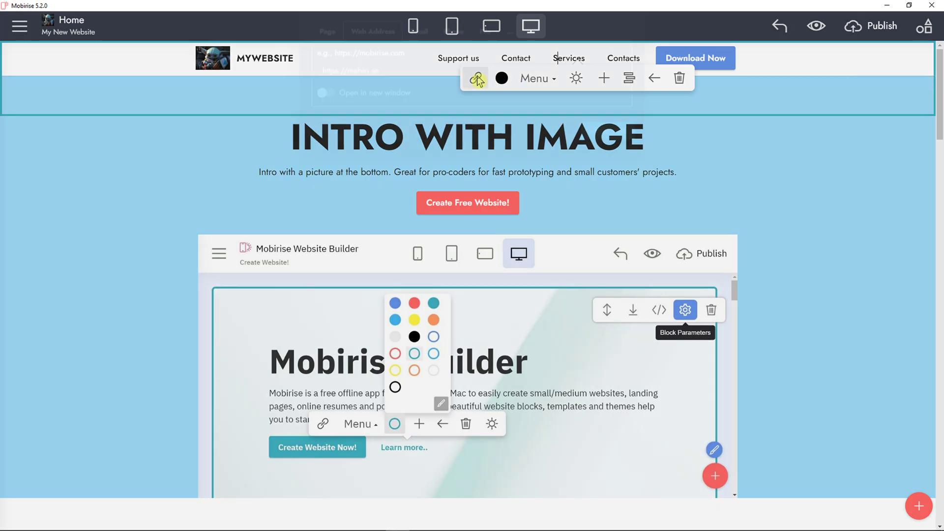
click(475, 78)
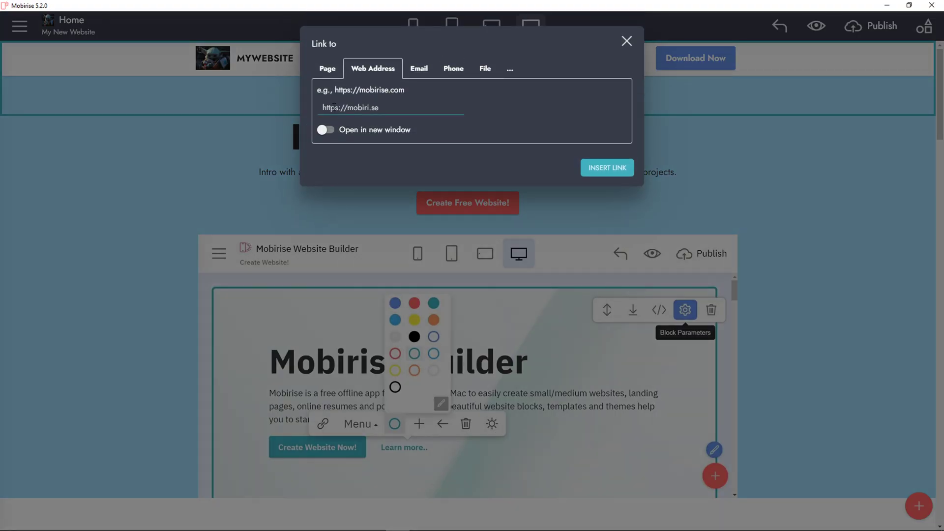
click(328, 72)
click(343, 109)
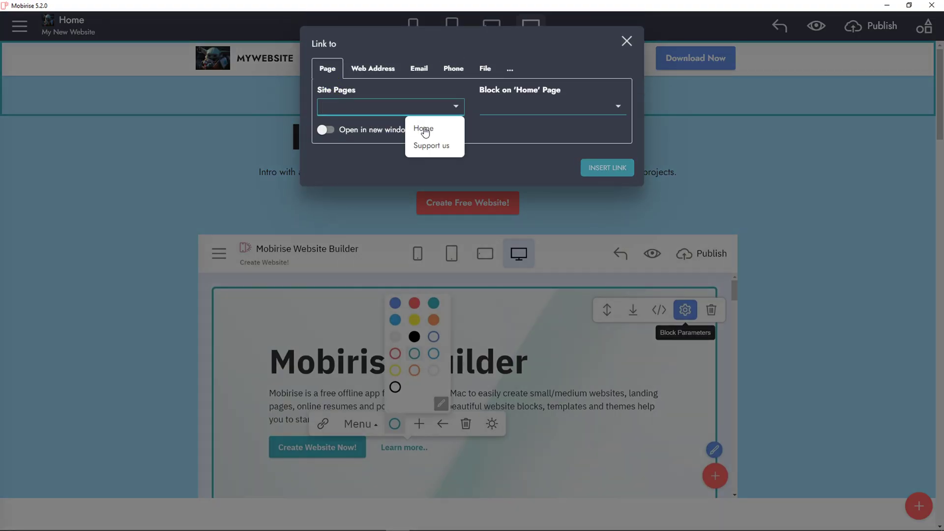
click(425, 132)
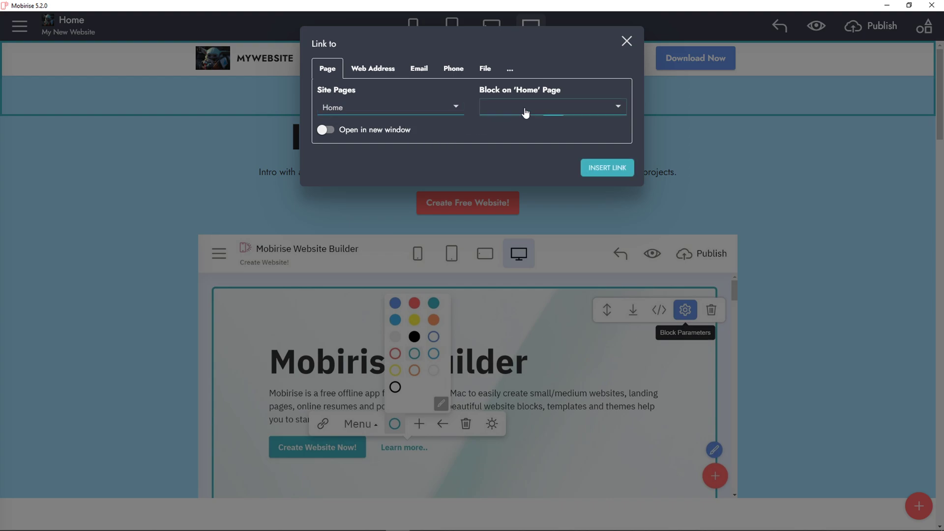
click(524, 109)
click(577, 162)
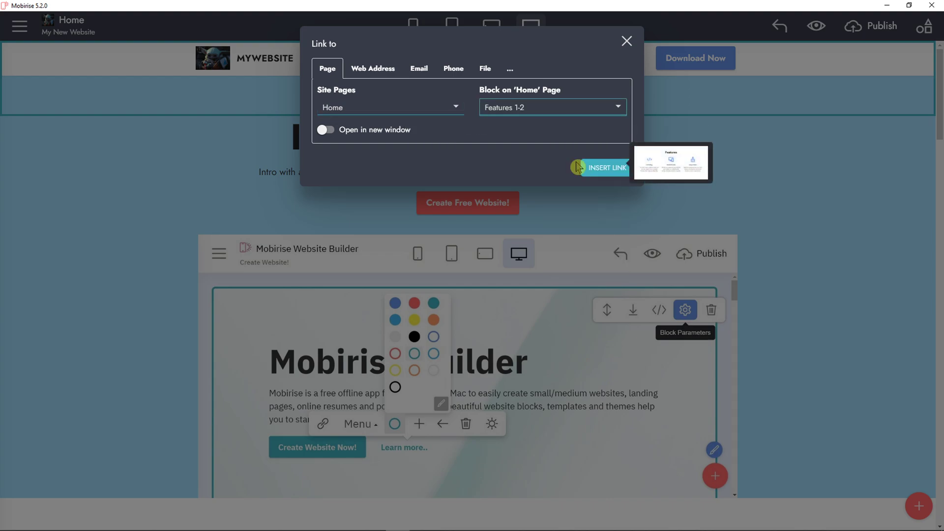
Apply the Services link and rename the Contacts menu item to Testimonials.
click(614, 168)
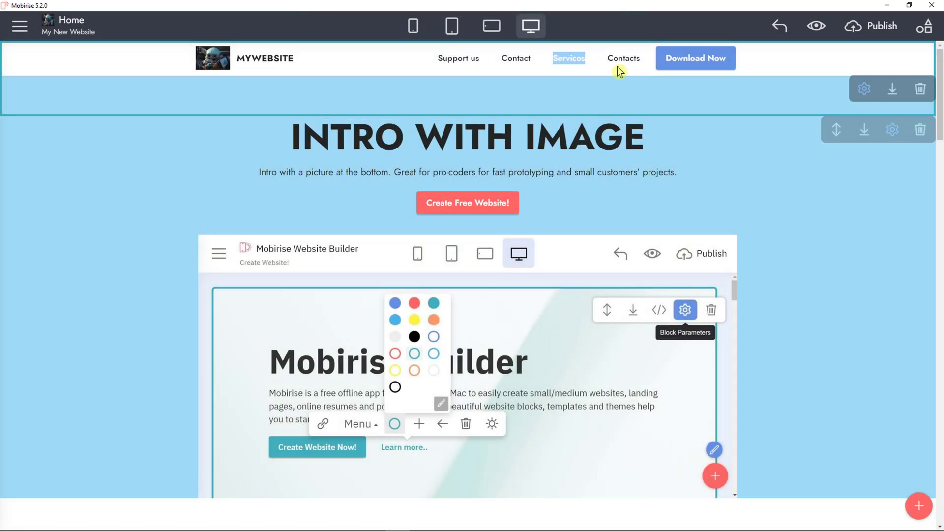
click(623, 58)
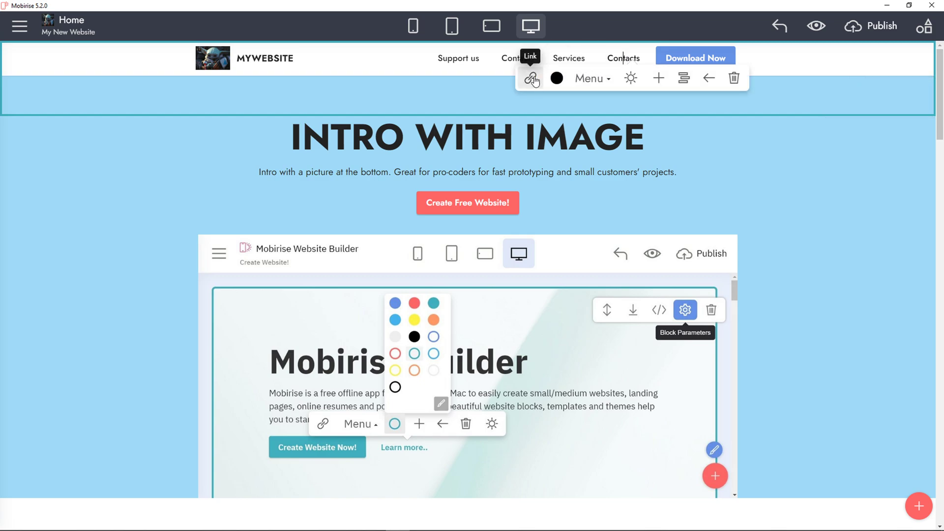
double_click(624, 58)
scroll(776, 282, down, 20)
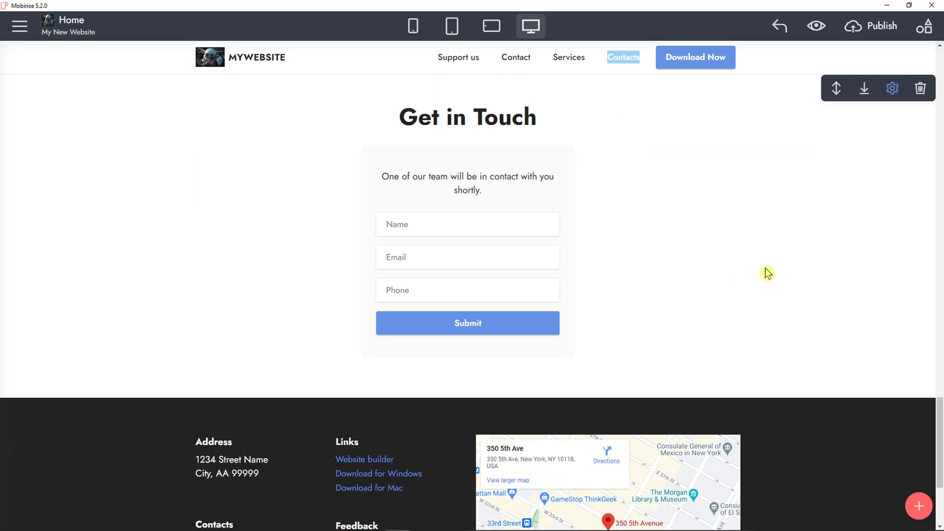
scroll(769, 283, up, 5)
scroll(765, 286, down, 2)
scroll(765, 290, up, 20)
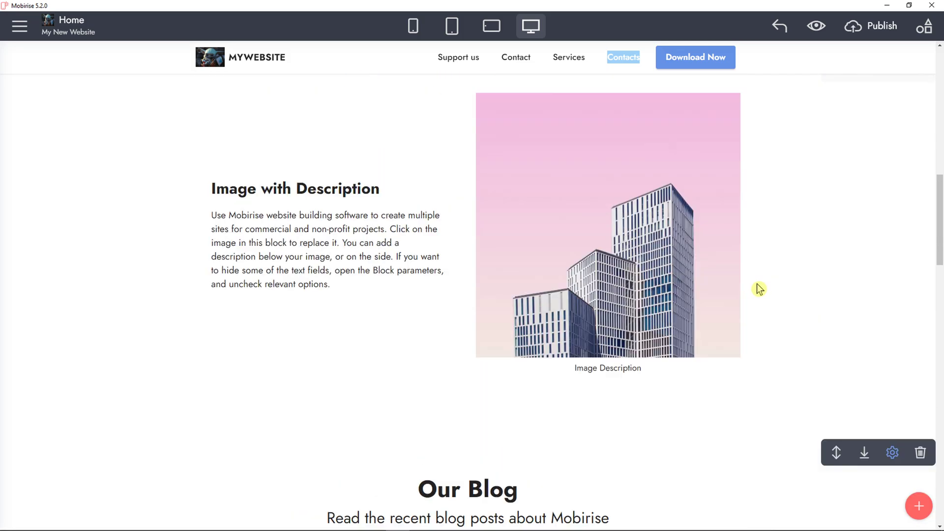
text(Test)
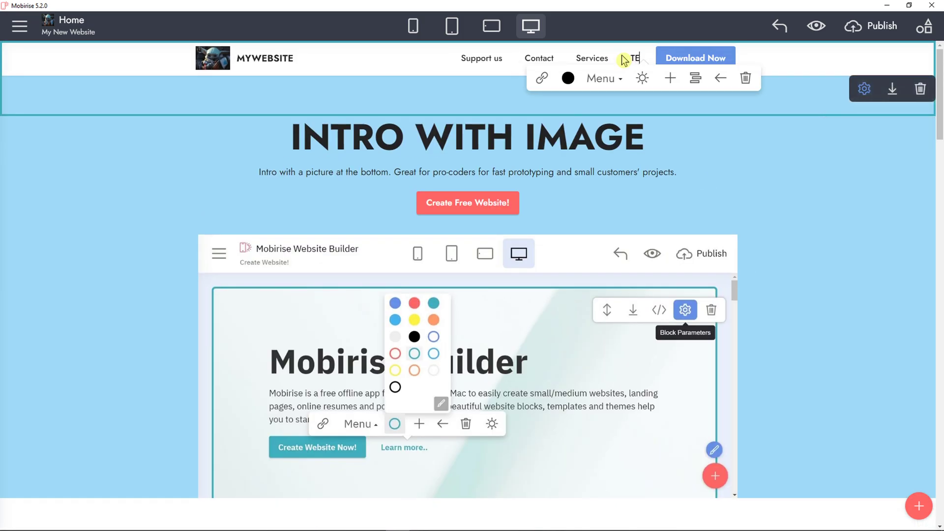
text(imonials)
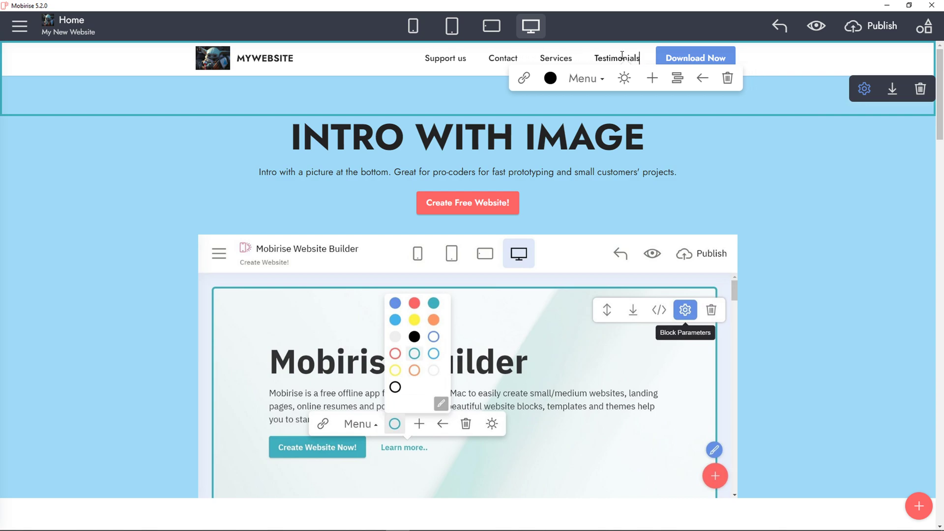
double_click(620, 55)
Link the Testimonials item to the Home page's Testimonials 3-6 block.
click(525, 78)
click(328, 73)
click(433, 106)
click(430, 144)
click(512, 114)
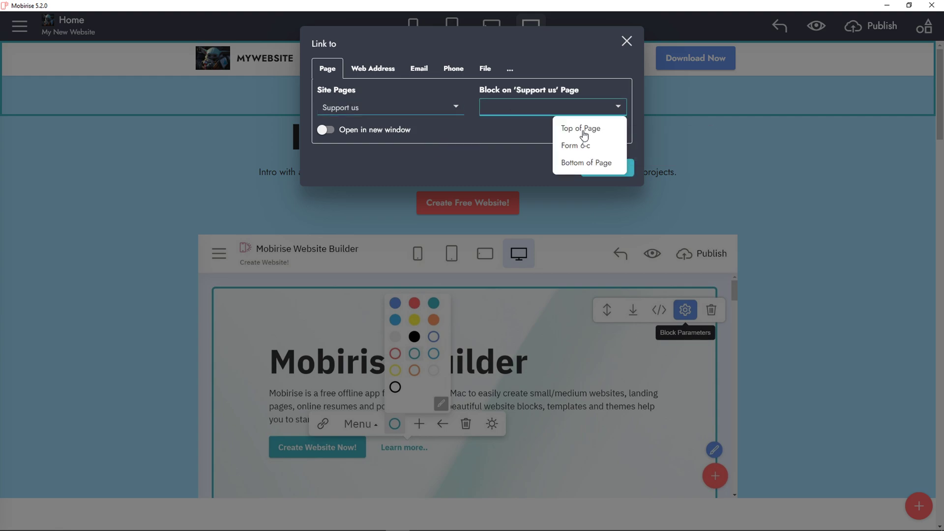
click(433, 106)
click(421, 127)
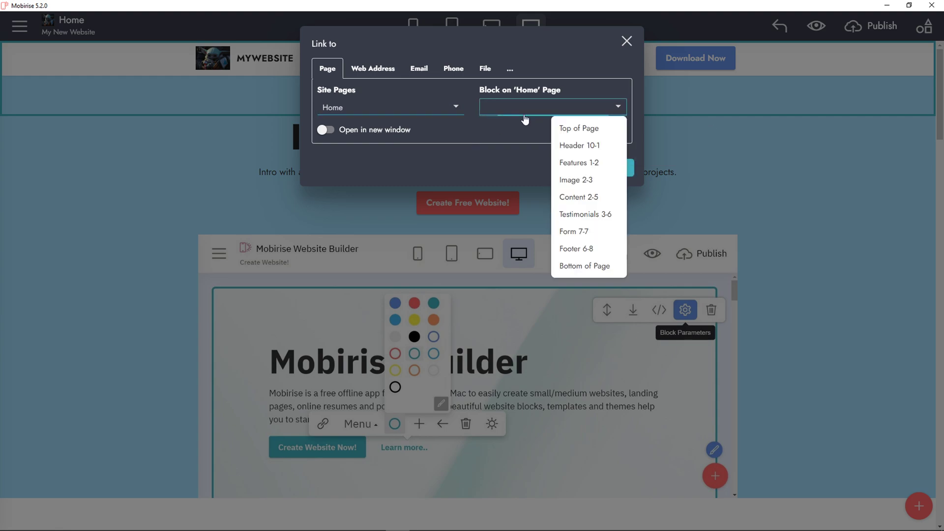
click(590, 214)
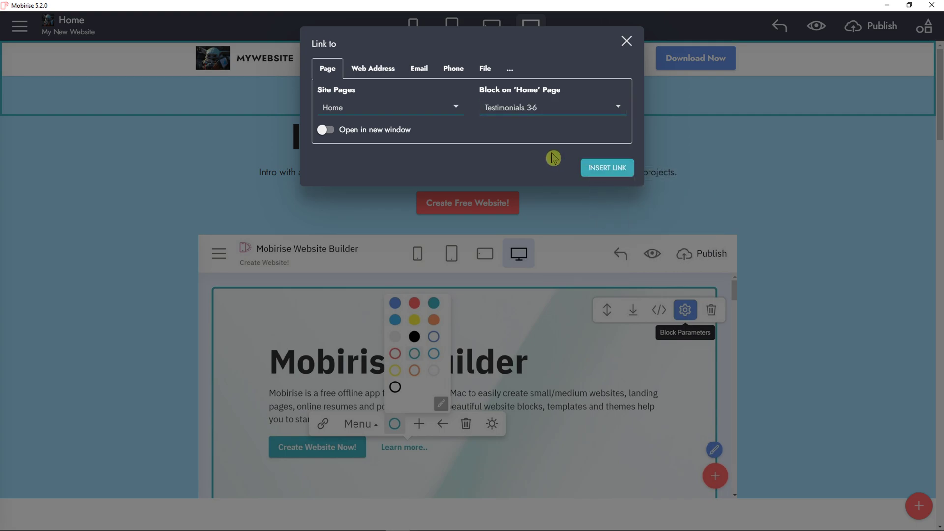
click(598, 168)
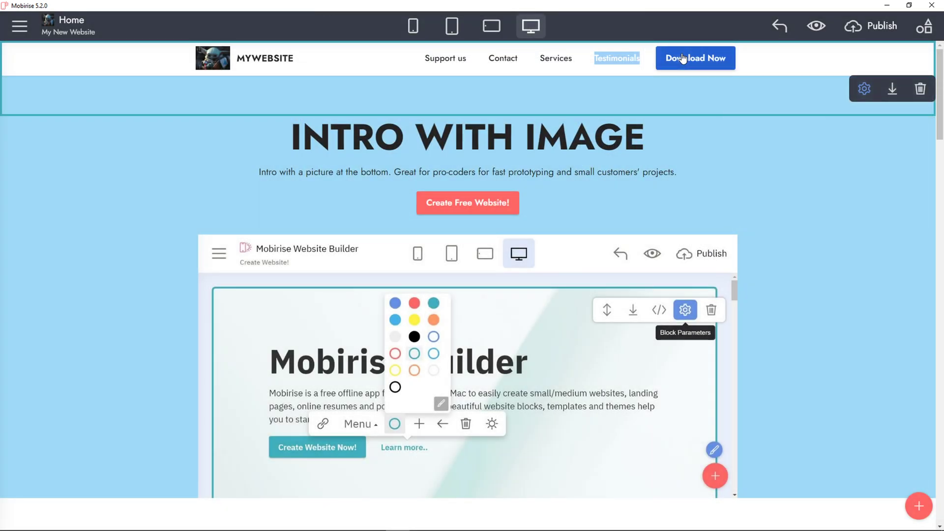
Shorten the Download Now header button text after the button can't be deleted.
click(712, 61)
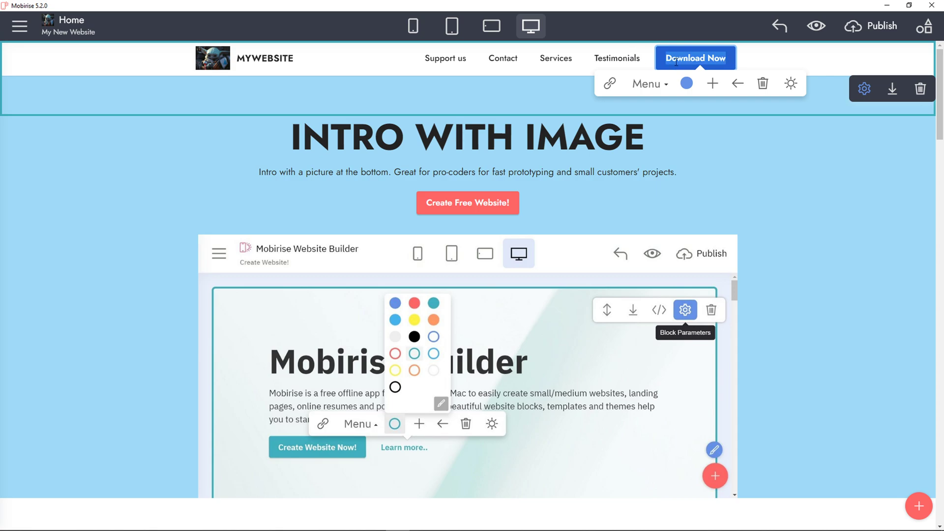
click(762, 84)
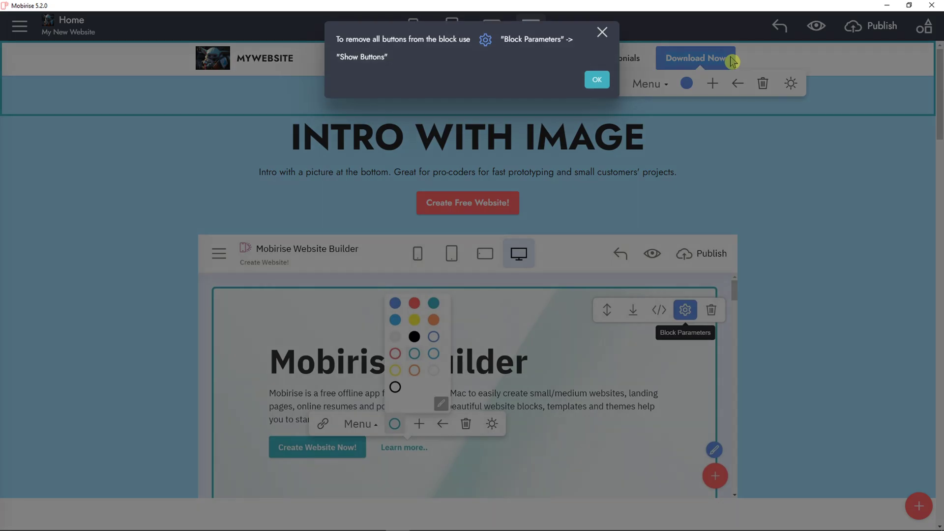
click(597, 82)
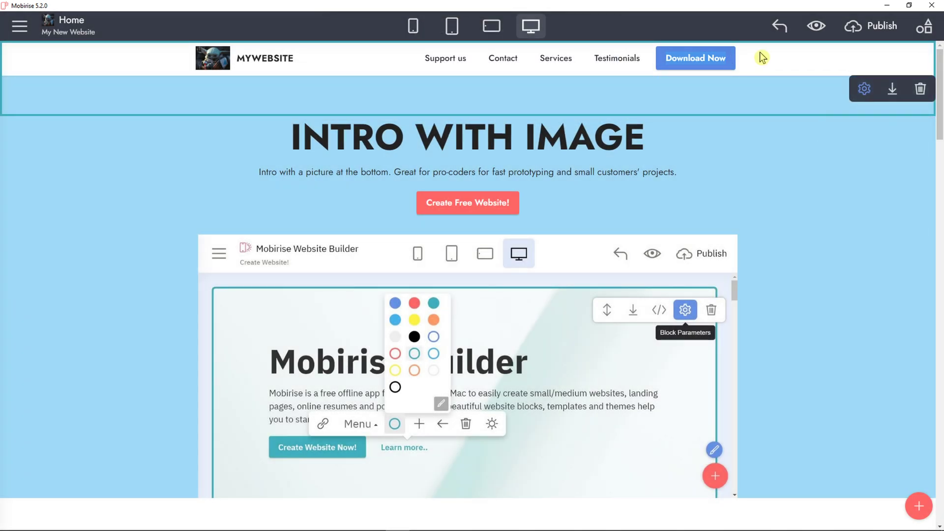
click(724, 59)
key(BackSpace)
key(BackSpace)
key(BackSpace)
key(BackSpace)
key(BackSpace)
key(BackSpace)
key(BackSpace)
key(BackSpace)
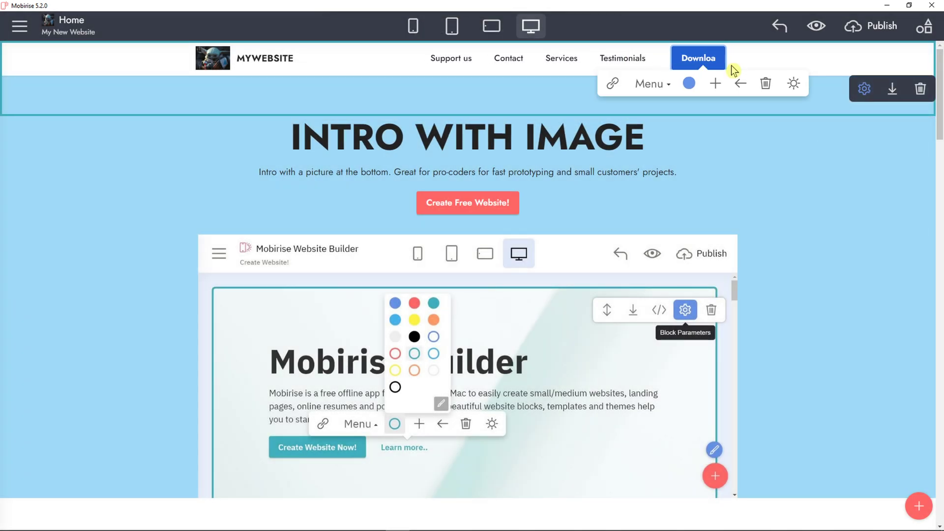
click(766, 83)
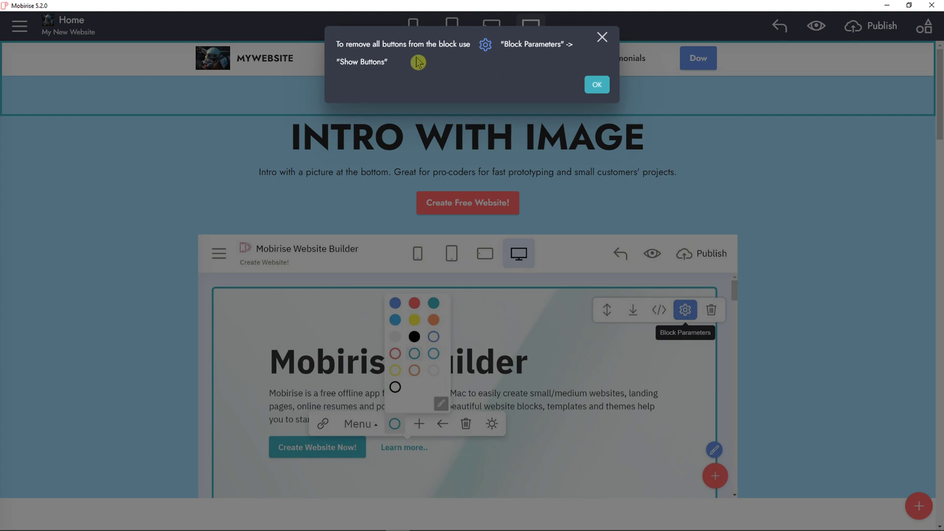
click(596, 84)
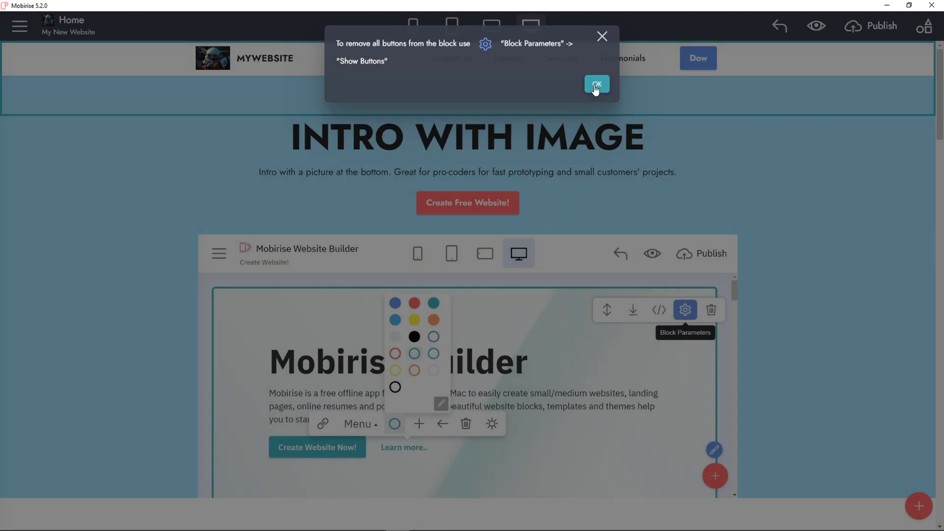
click(708, 58)
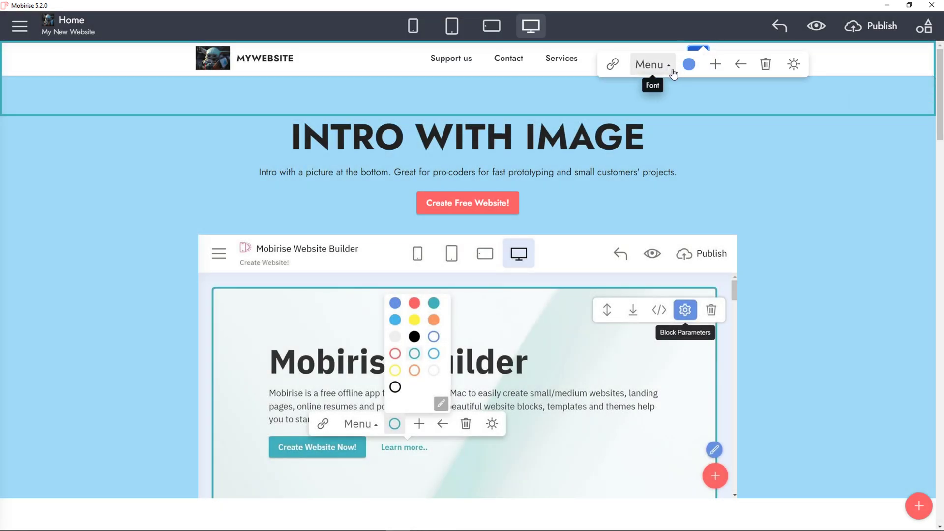
click(639, 68)
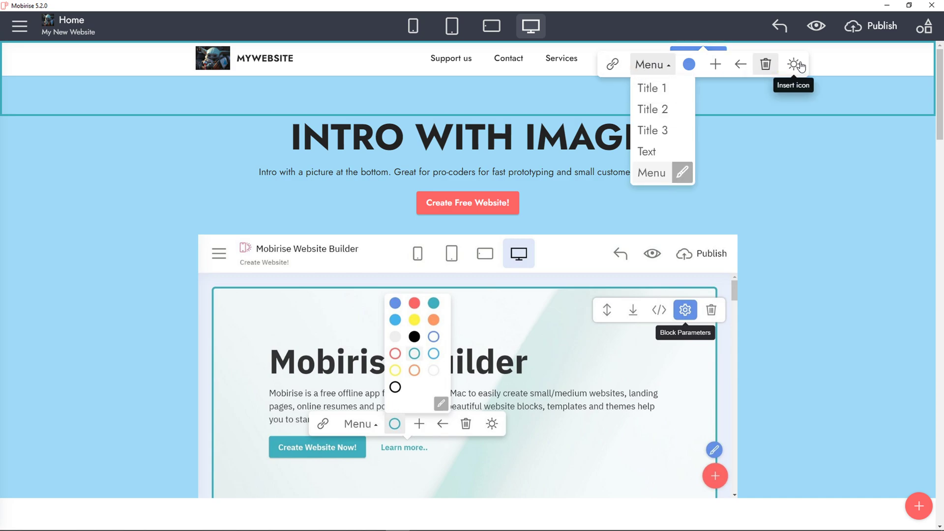
click(708, 59)
Add another header button and clear its label text.
click(712, 62)
click(725, 57)
key(BackSpace)
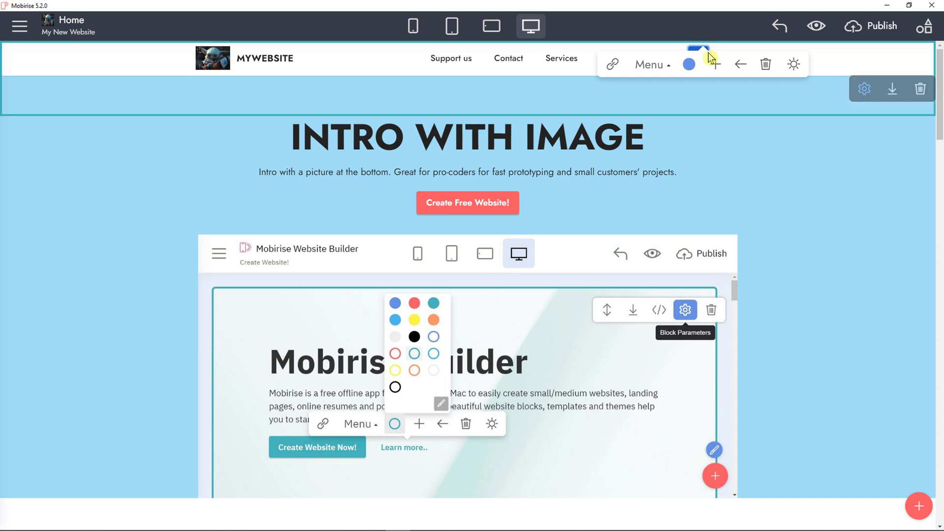
click(651, 65)
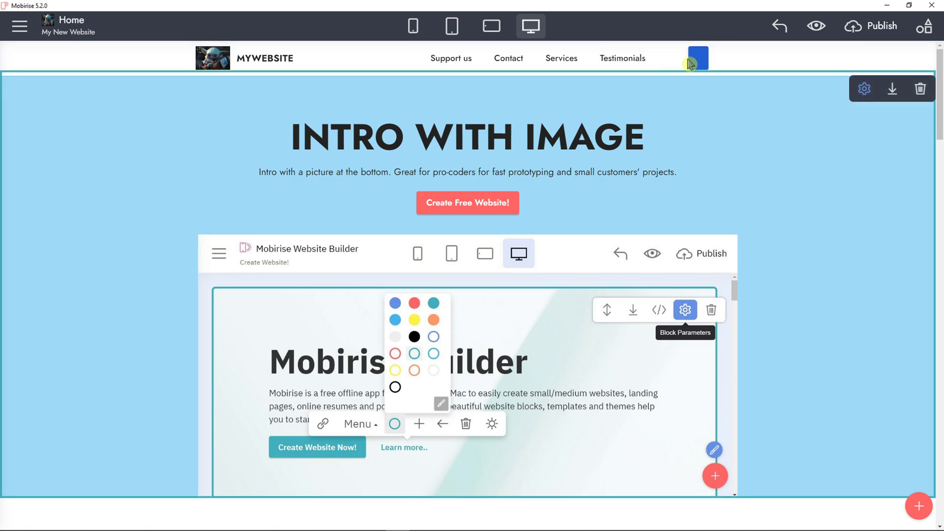
In the header's parameters, toggle menu items, brand name and social icons, and remove the button.
click(864, 88)
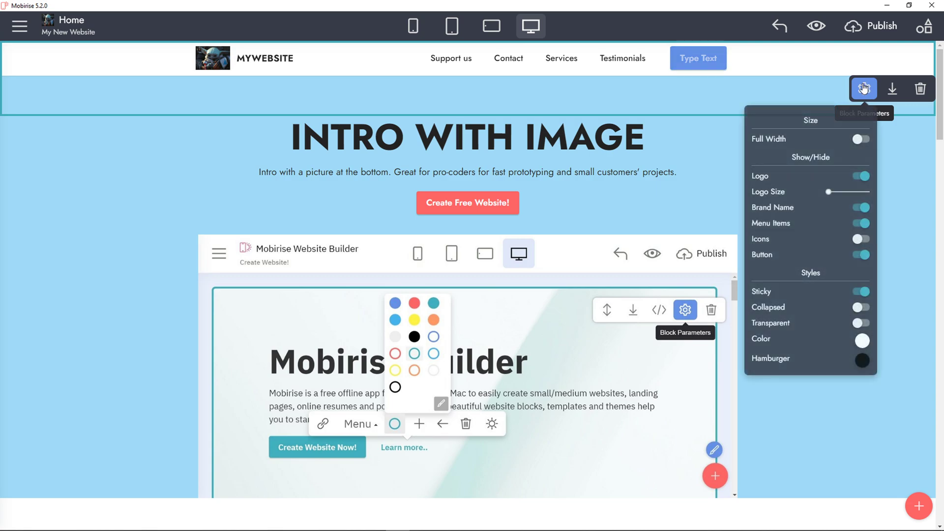
click(856, 225)
click(858, 225)
click(860, 208)
click(861, 208)
click(862, 241)
click(861, 240)
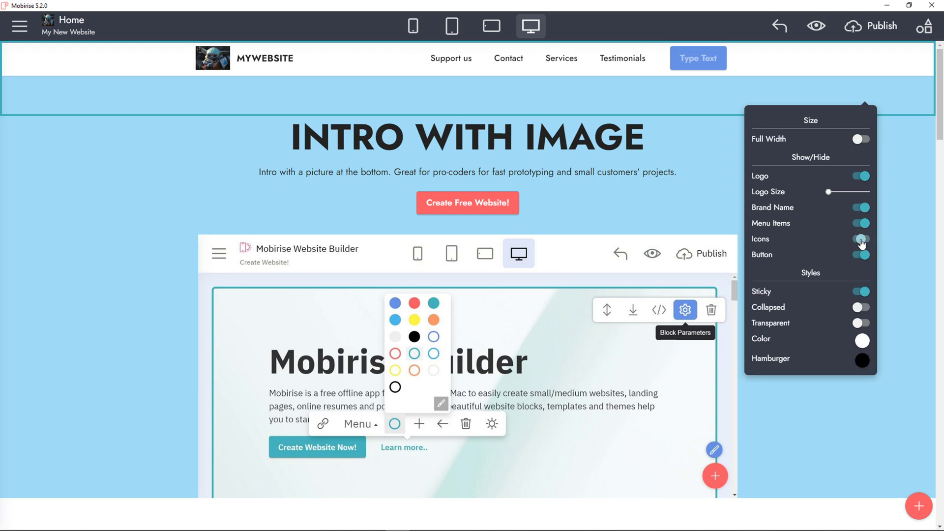
click(862, 255)
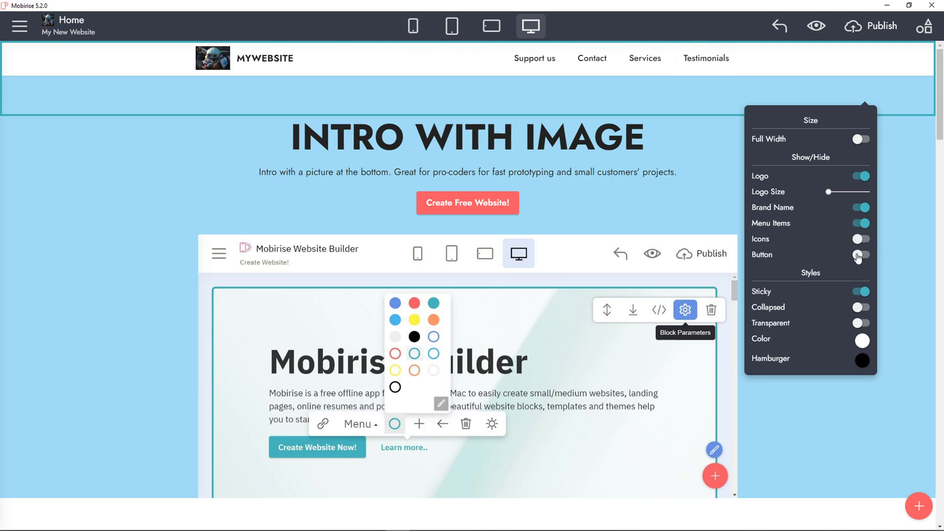
Try the Full Width and Logo toggles, then set the header Logo Size to 3.4.
click(860, 140)
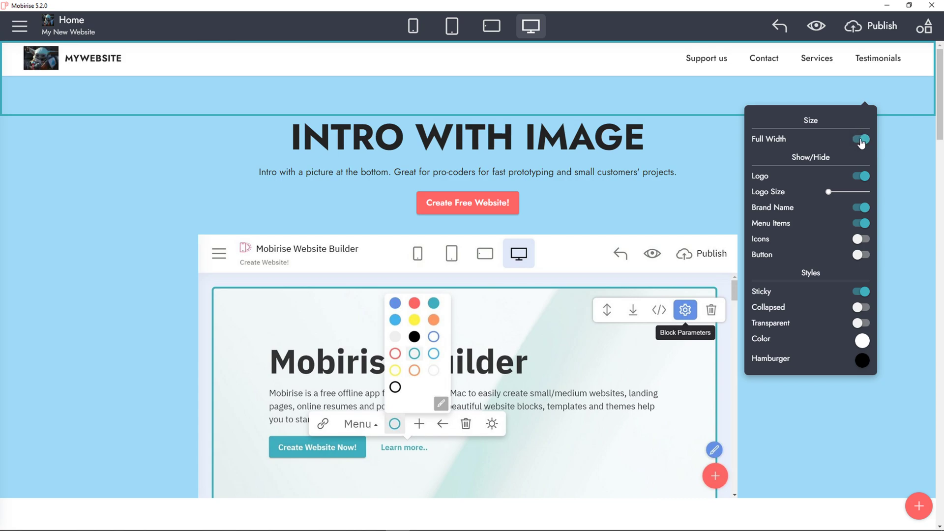
click(856, 143)
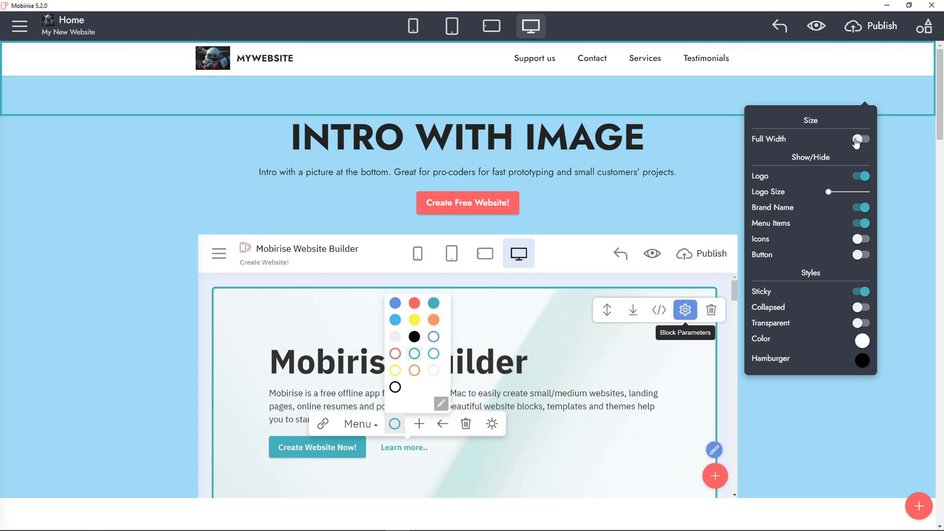
click(860, 177)
click(859, 178)
drag(829, 192, 831, 193)
Recheck the brand name, menu links and social icons toggles, leaving social icons off.
click(859, 211)
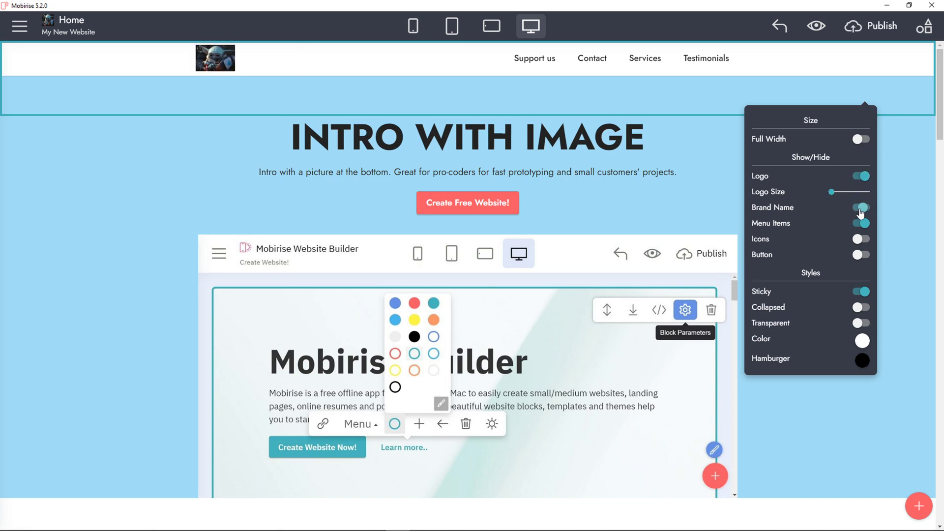
click(860, 212)
click(864, 222)
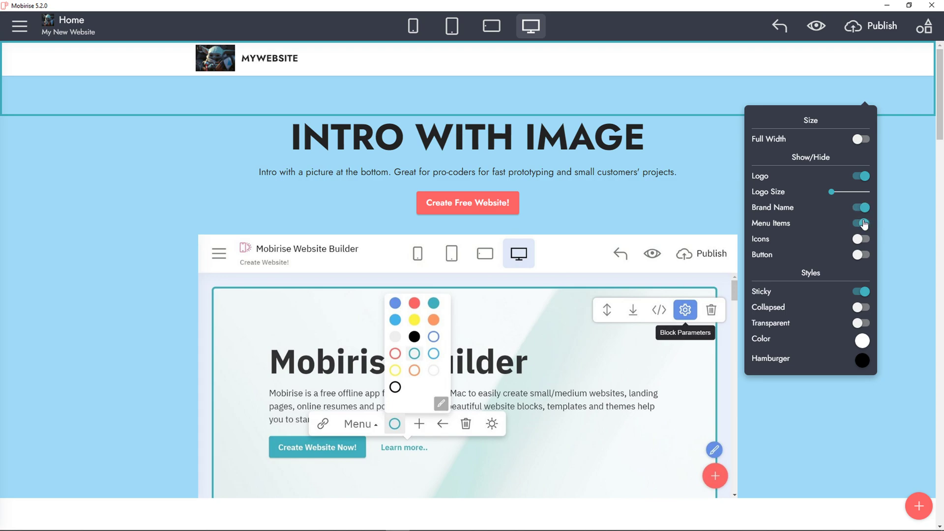
click(864, 224)
click(860, 241)
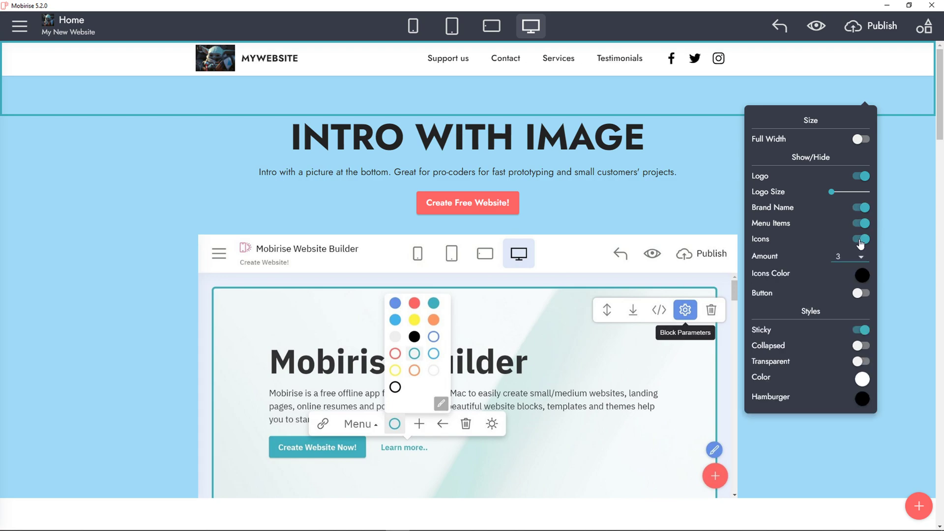
click(861, 241)
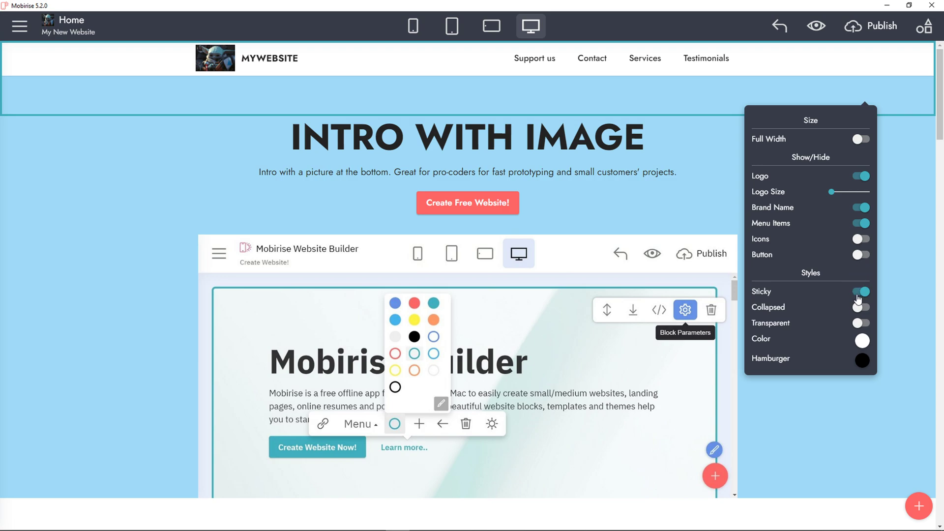
click(648, 59)
click(573, 80)
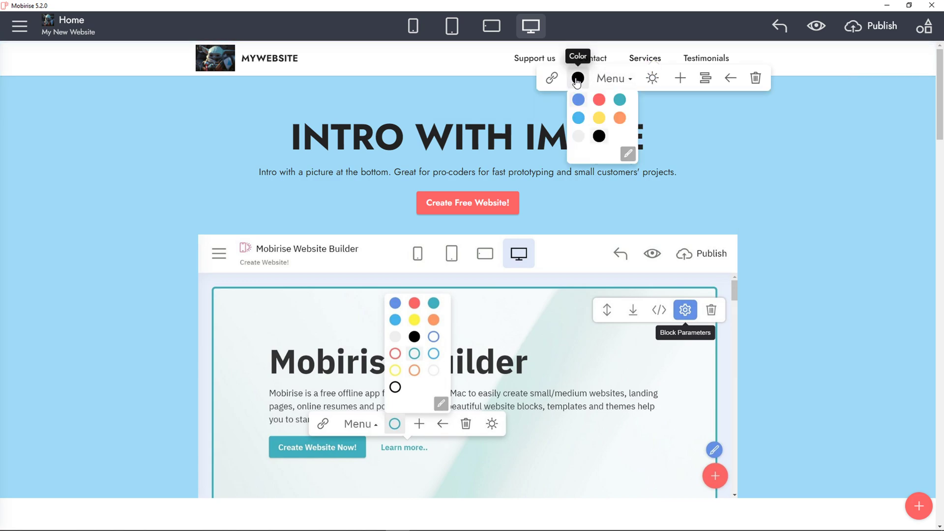
click(600, 100)
click(580, 80)
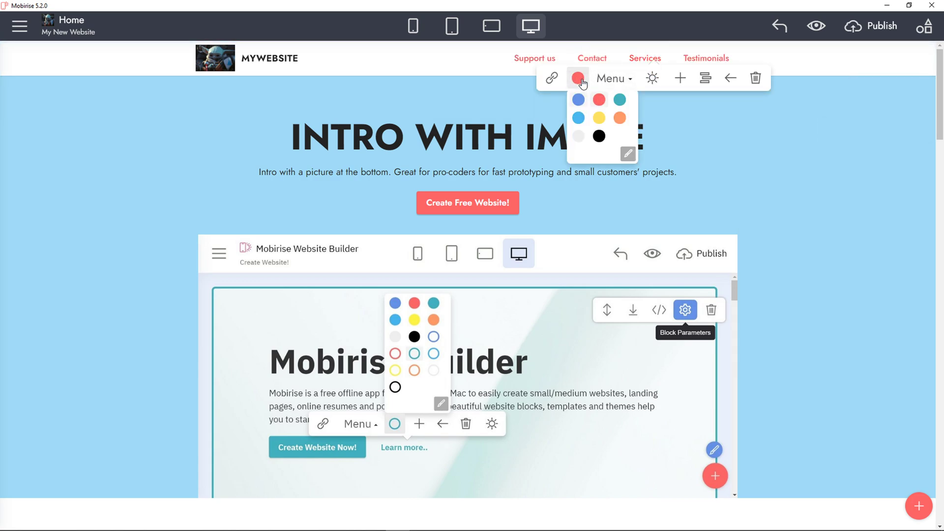
click(598, 138)
click(610, 79)
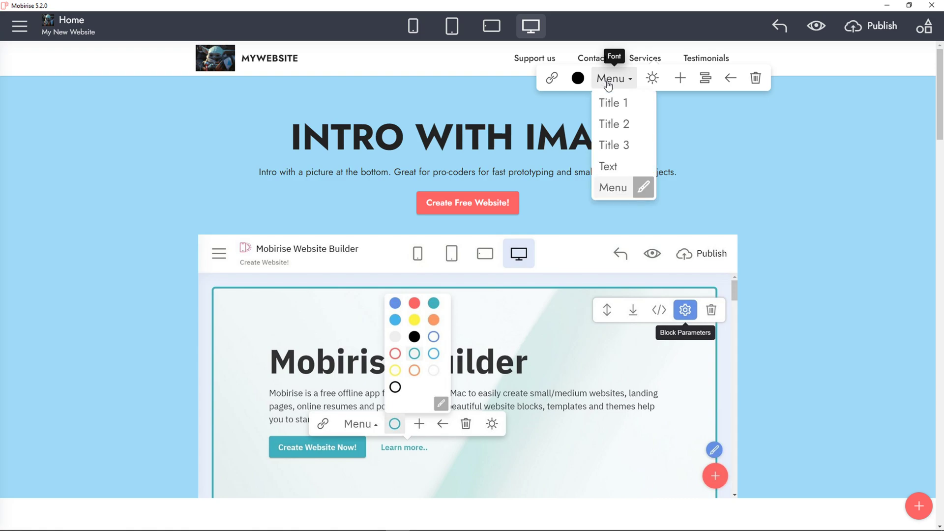
click(653, 78)
scroll(579, 256, down, 1)
scroll(604, 275, up, 1)
click(676, 42)
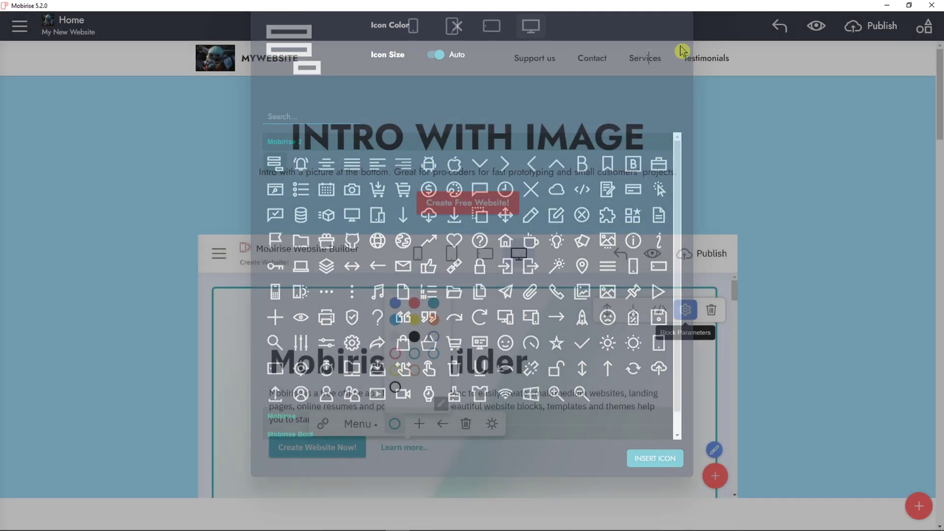
scroll(527, 223, down, 2)
scroll(512, 215, up, 2)
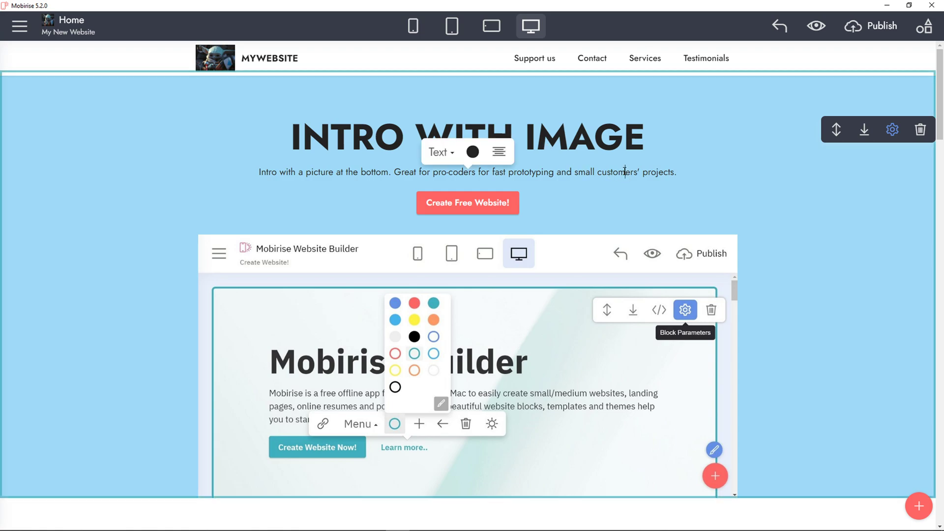
click(893, 131)
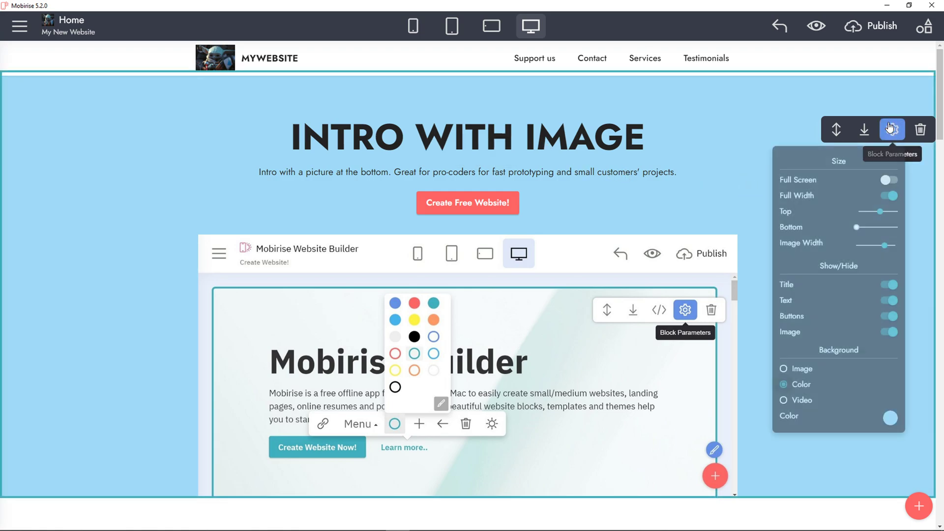
click(889, 180)
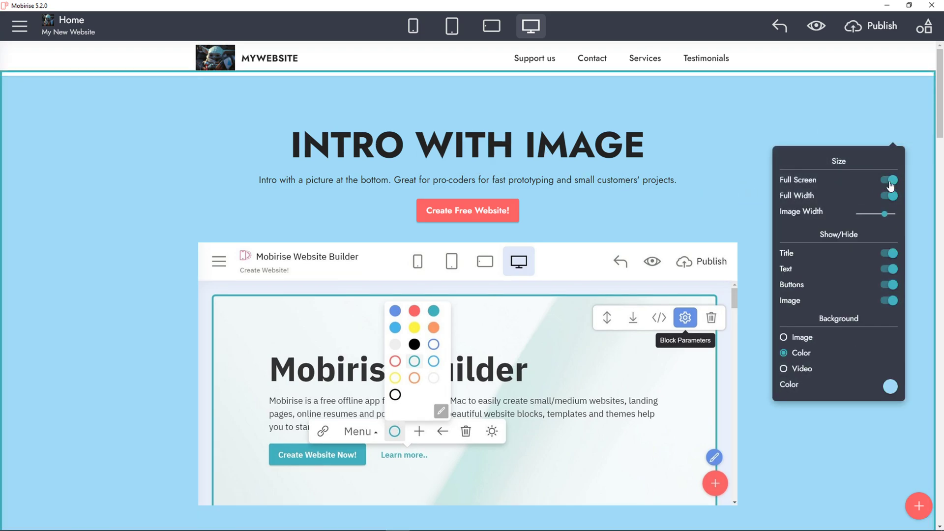
click(889, 181)
click(891, 194)
drag(879, 212, 880, 212)
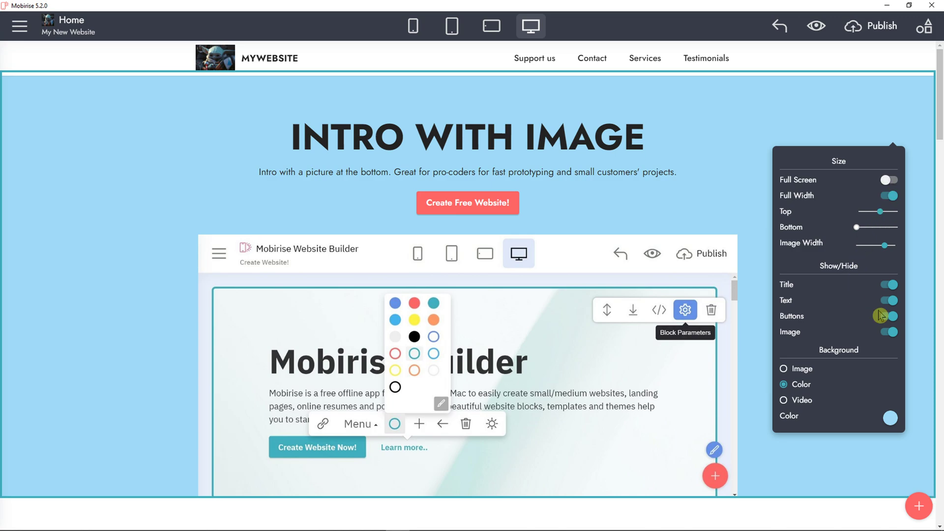
click(888, 337)
click(888, 337)
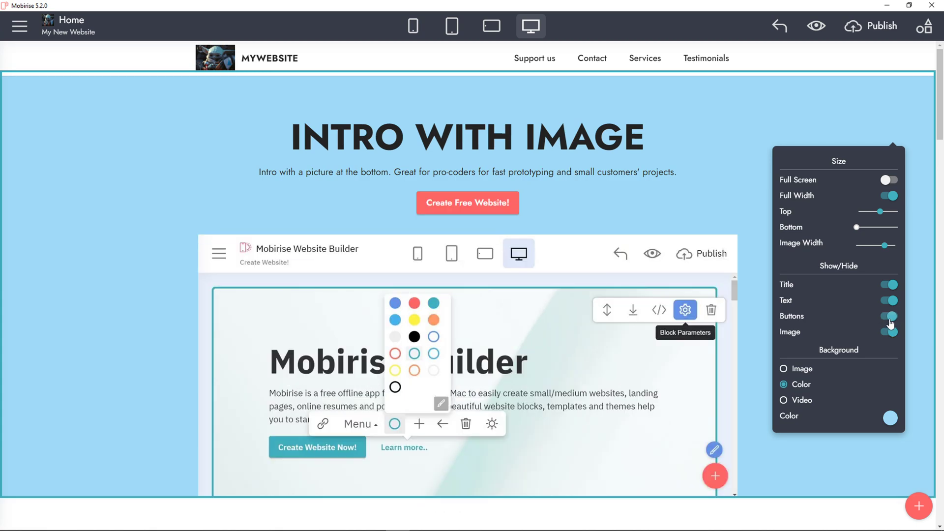
click(802, 370)
click(801, 385)
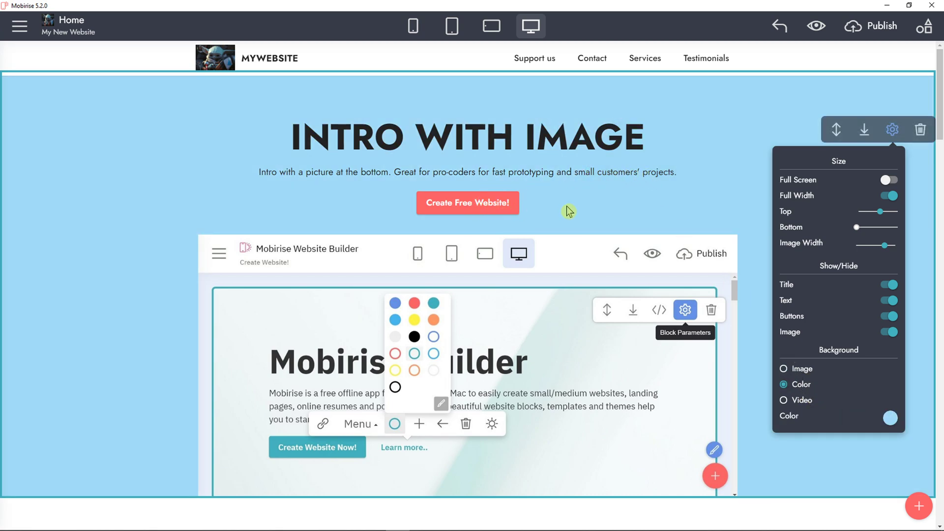
click(528, 261)
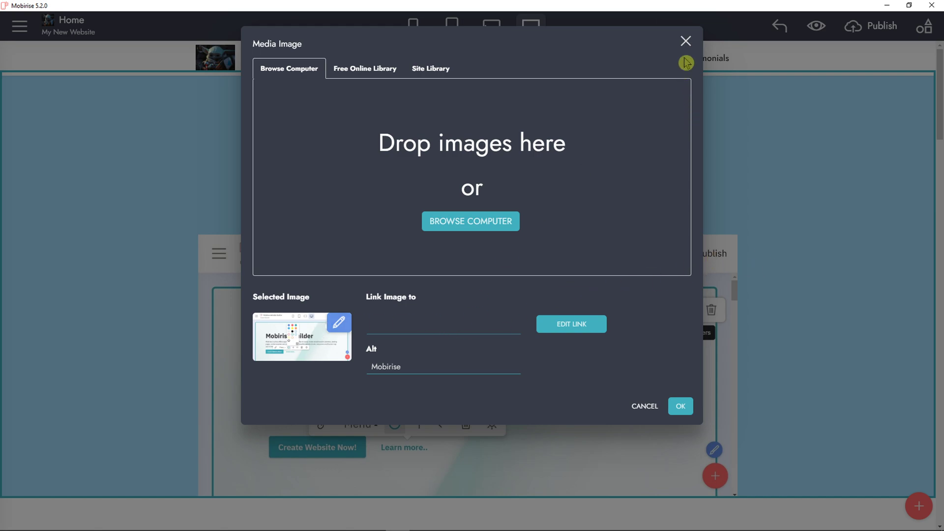
click(685, 41)
click(514, 146)
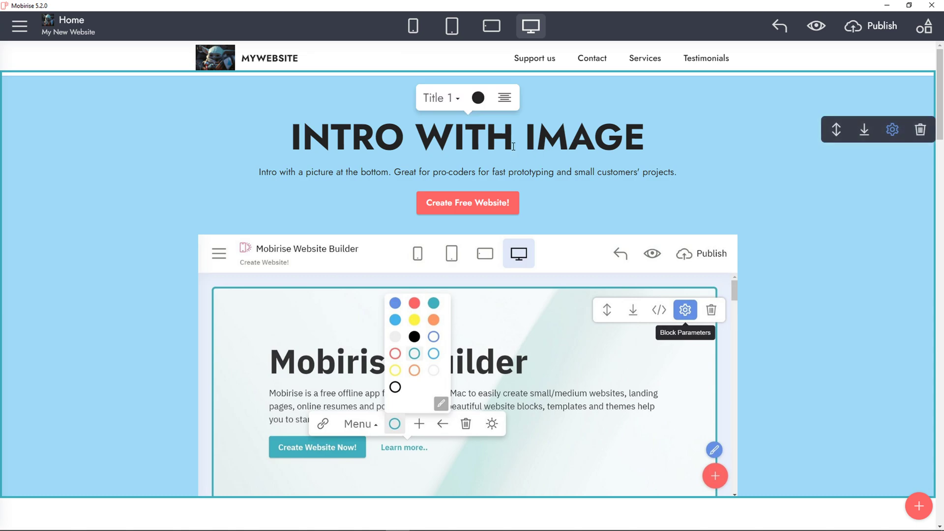
triple_click(479, 140)
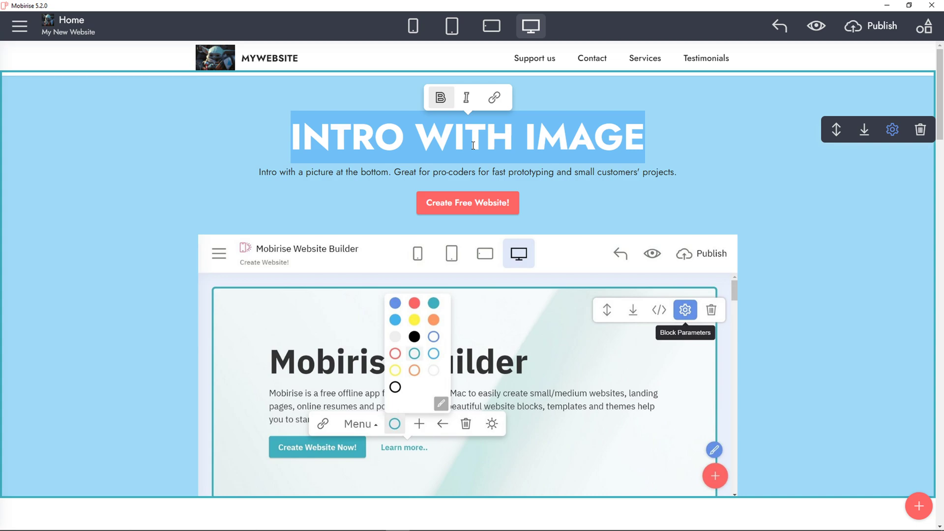
click(448, 157)
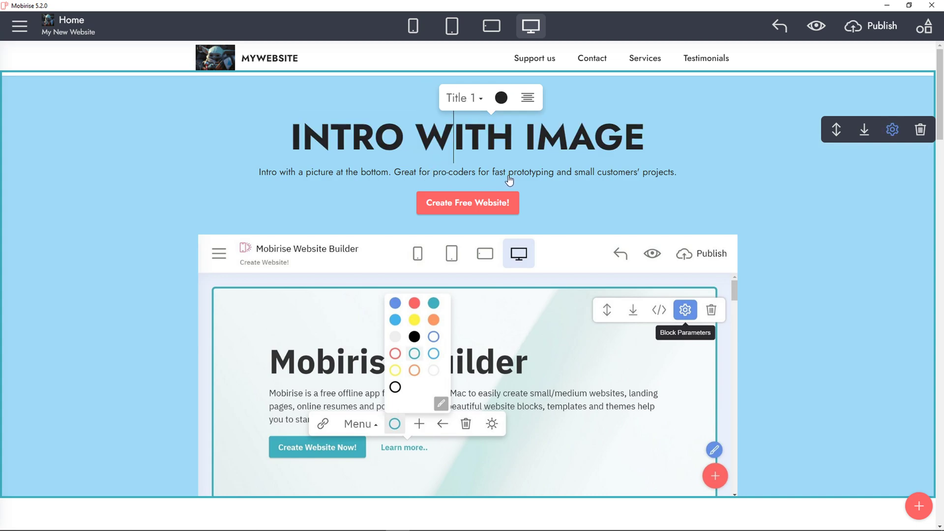
triple_click(455, 171)
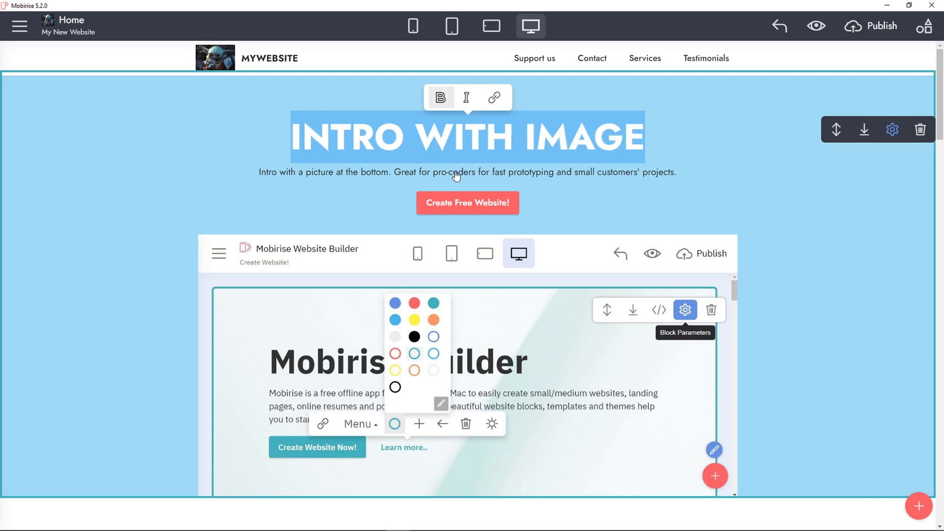
Try four cards in the Features block, then go back to three.
scroll(455, 197, down, 7)
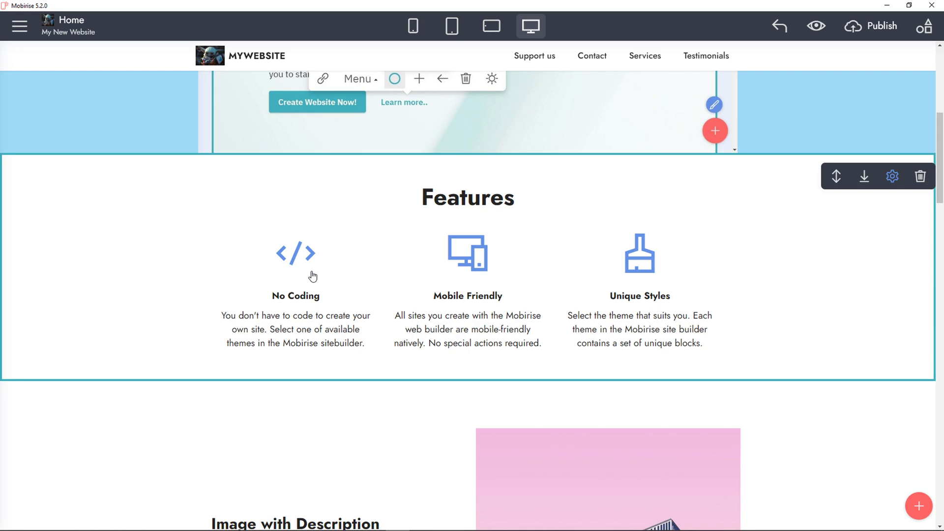
click(892, 176)
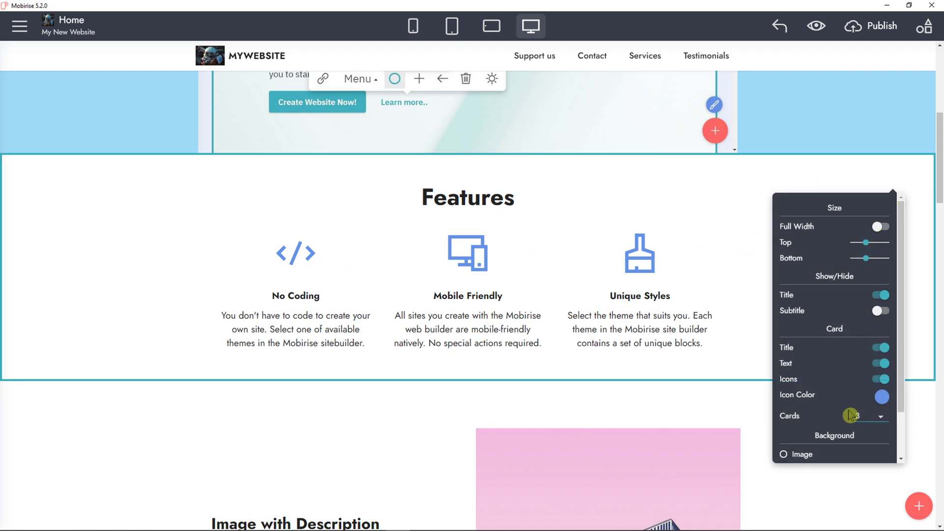
click(867, 422)
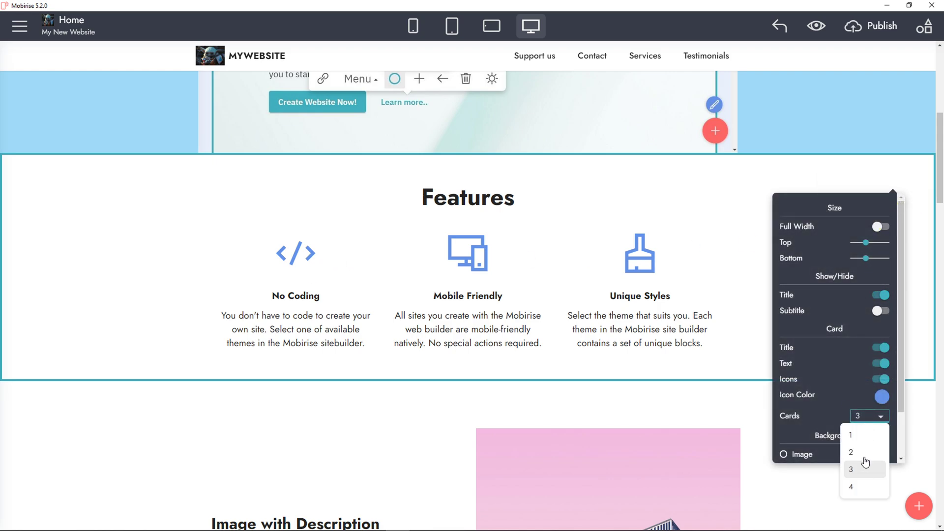
click(865, 483)
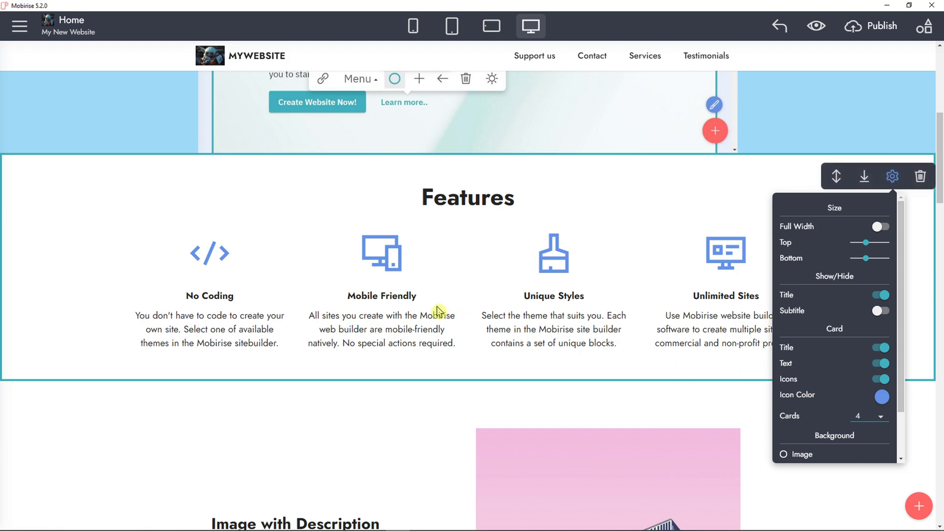
scroll(416, 339, down, 1)
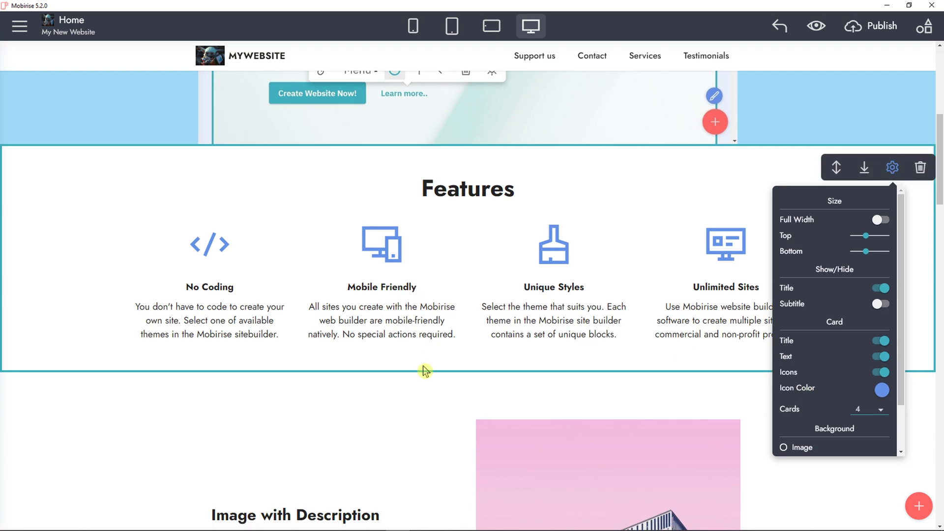
scroll(478, 302, up, 1)
click(860, 417)
click(856, 468)
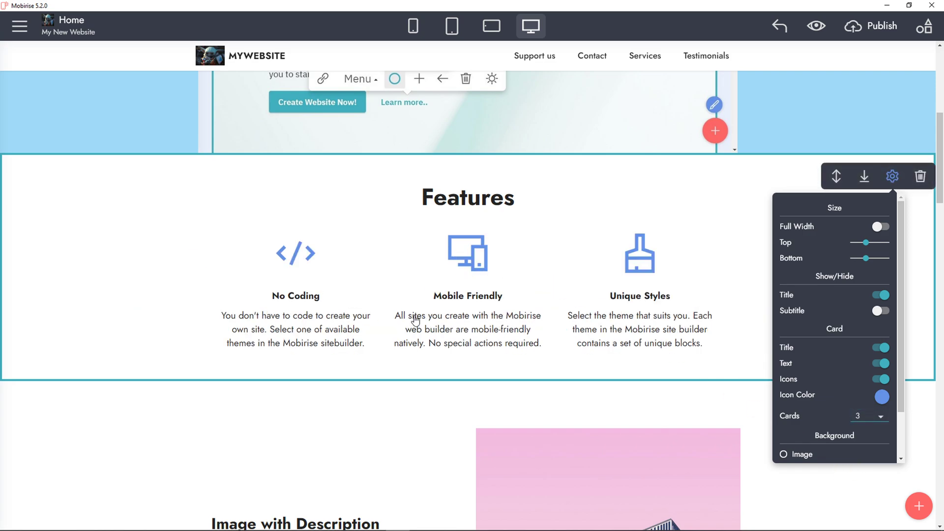
Rename the Mobile Friendly feature to PC Friendly, keeping its icon unchanged.
click(441, 276)
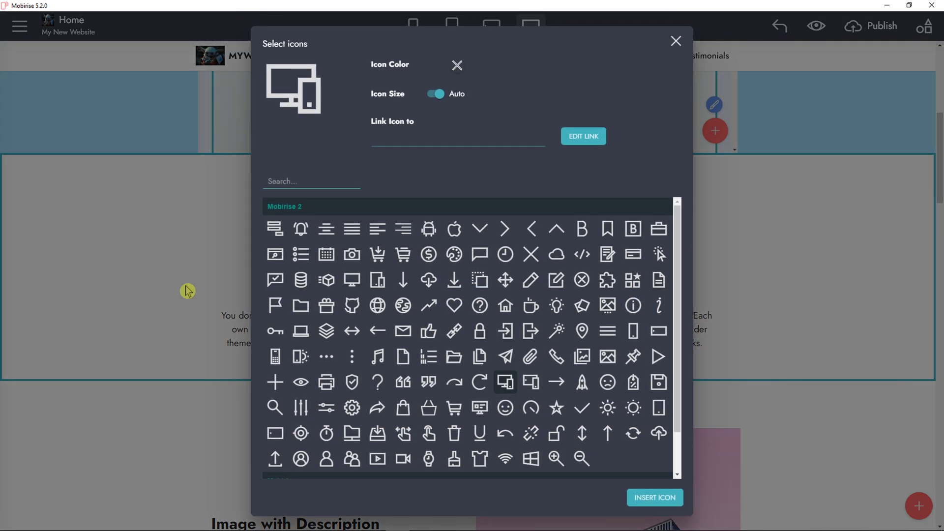
click(676, 41)
click(465, 296)
triple_click(464, 296)
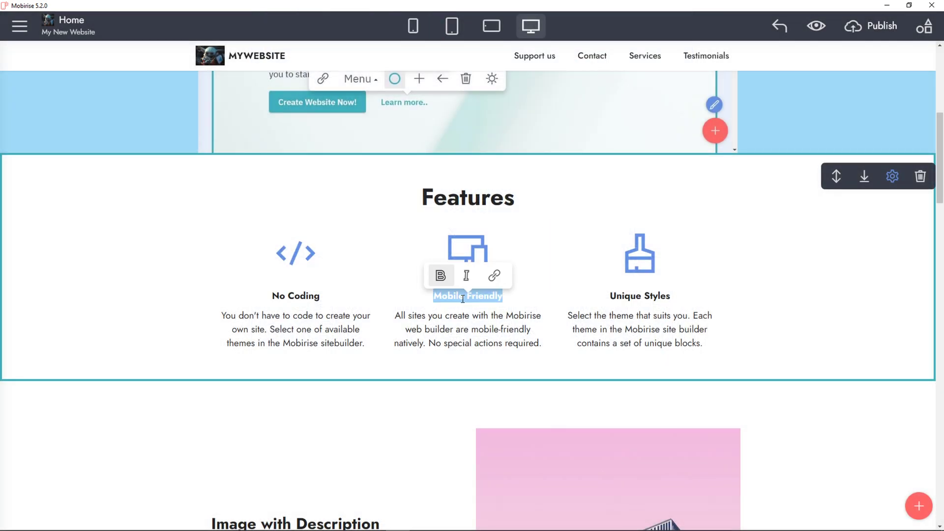
text(PC Friendly)
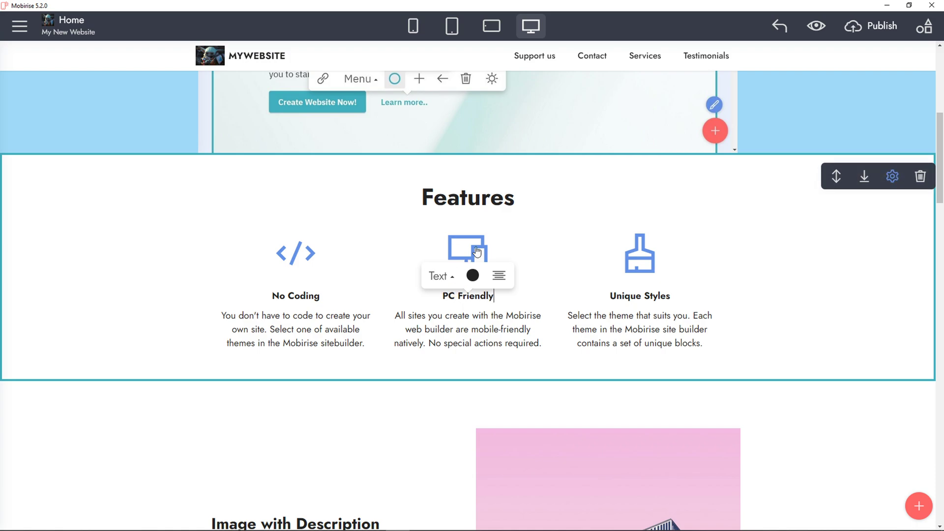
Leave the monitor icon unchanged and click into the Unique Styles description text.
click(476, 252)
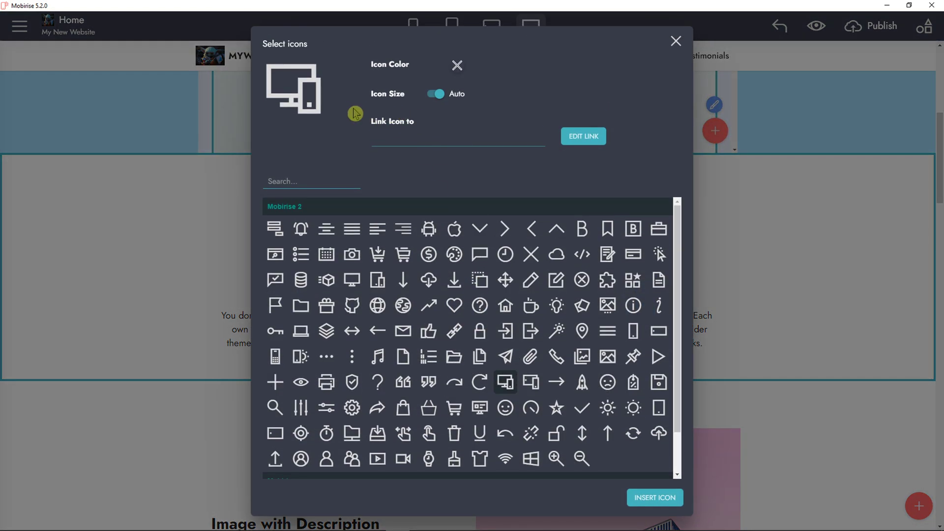
click(676, 42)
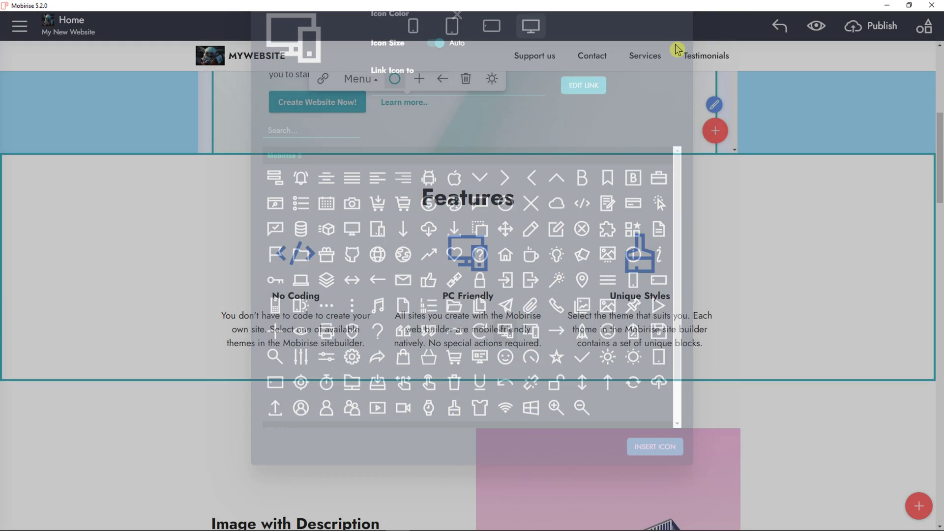
click(612, 317)
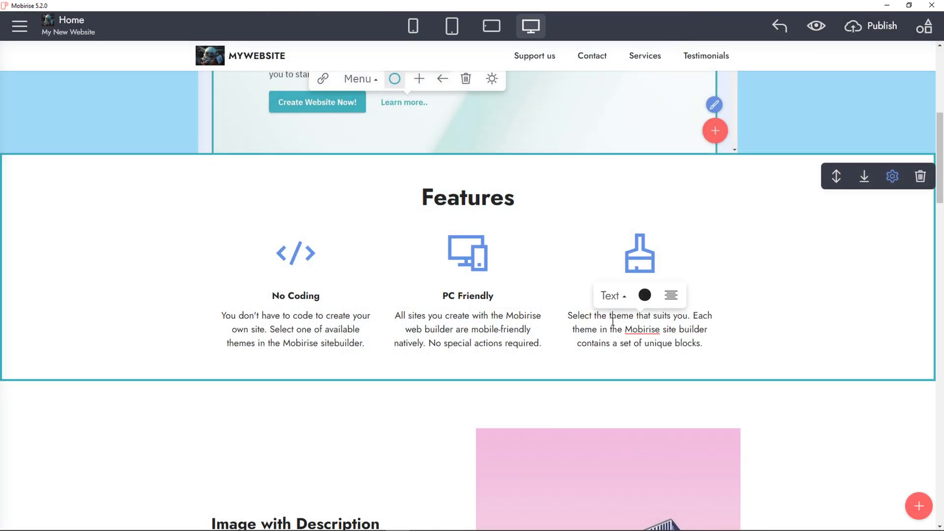
scroll(492, 285, down, 5)
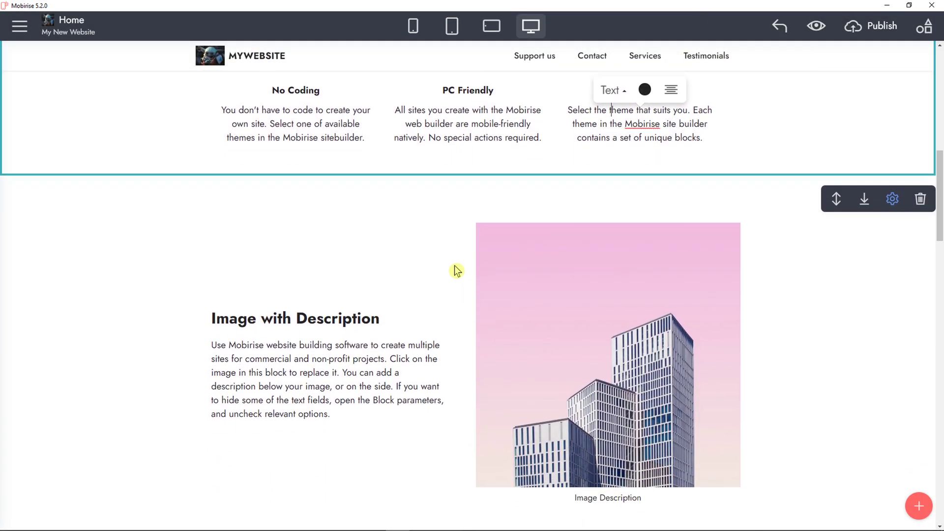
click(457, 264)
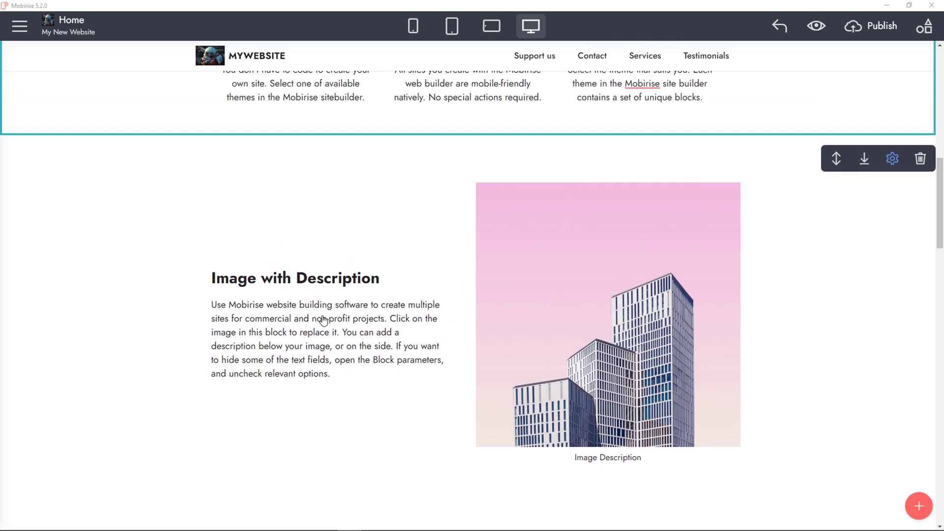
click(583, 322)
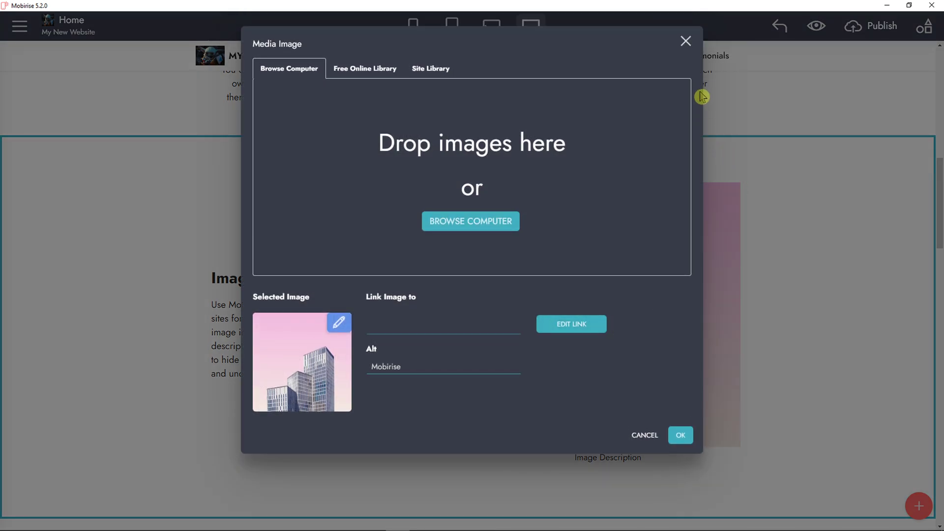
click(688, 42)
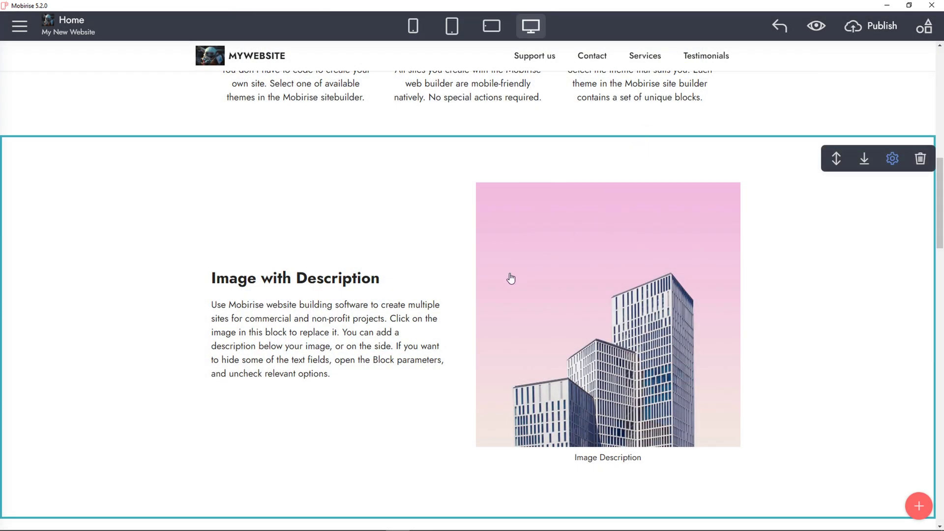
scroll(411, 333, down, 8)
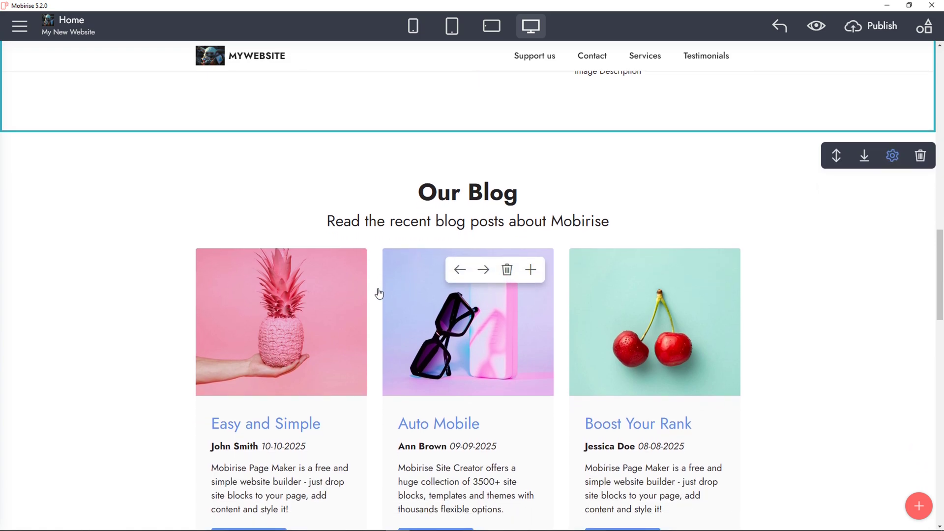
scroll(370, 310, down, 1)
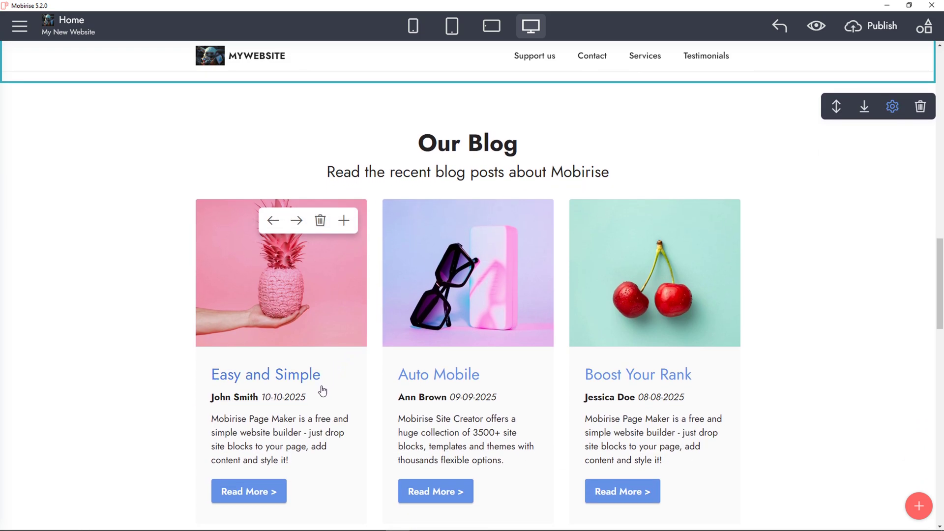
scroll(639, 388, down, 1)
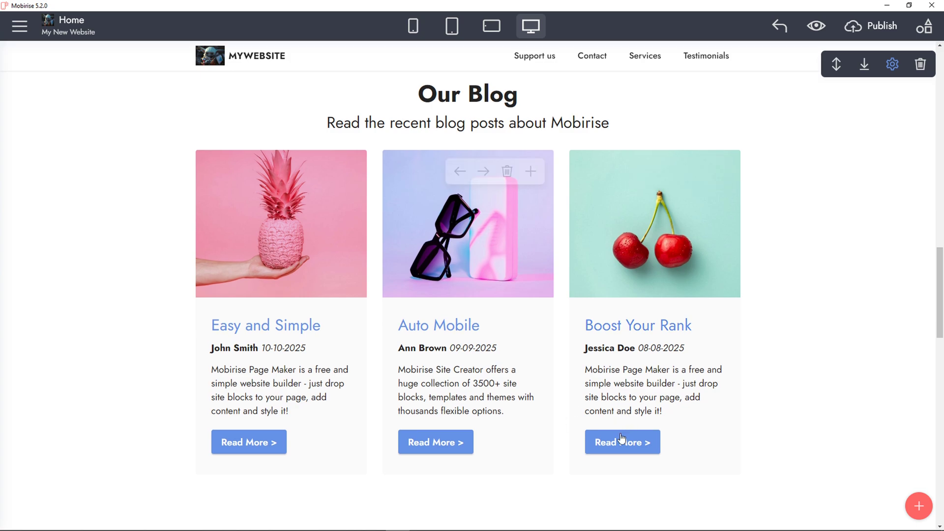
click(617, 437)
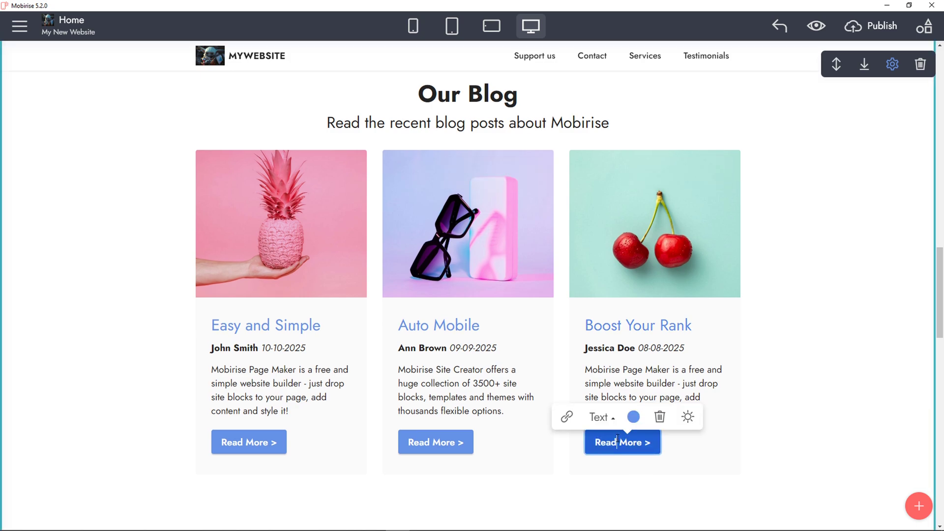
click(572, 418)
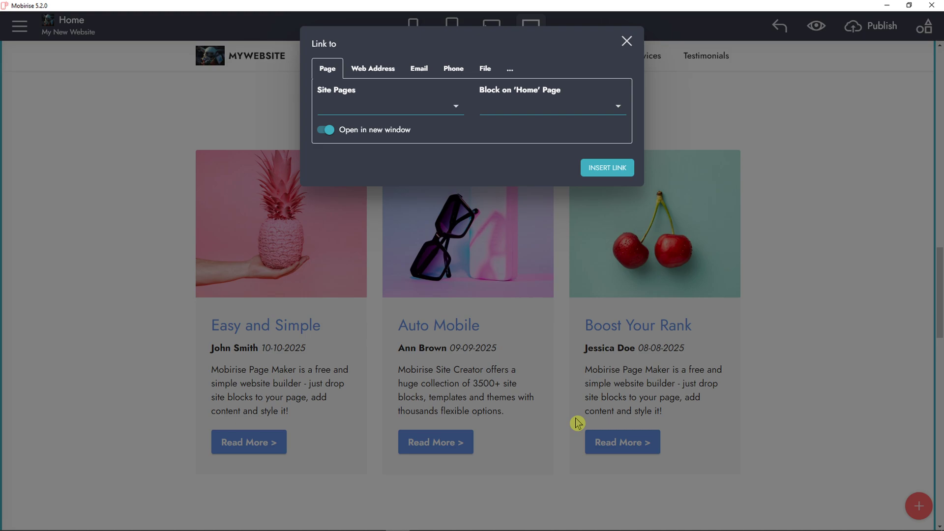
click(626, 41)
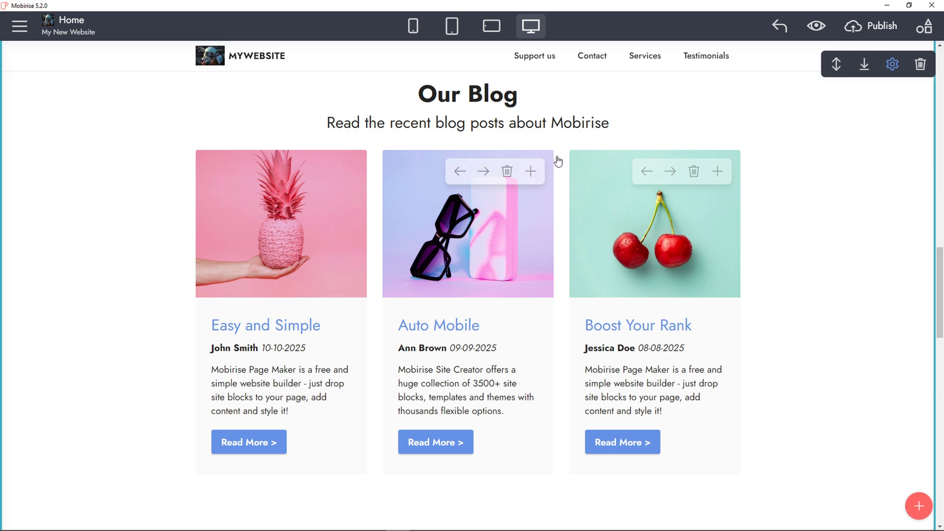
scroll(565, 160, down, 1)
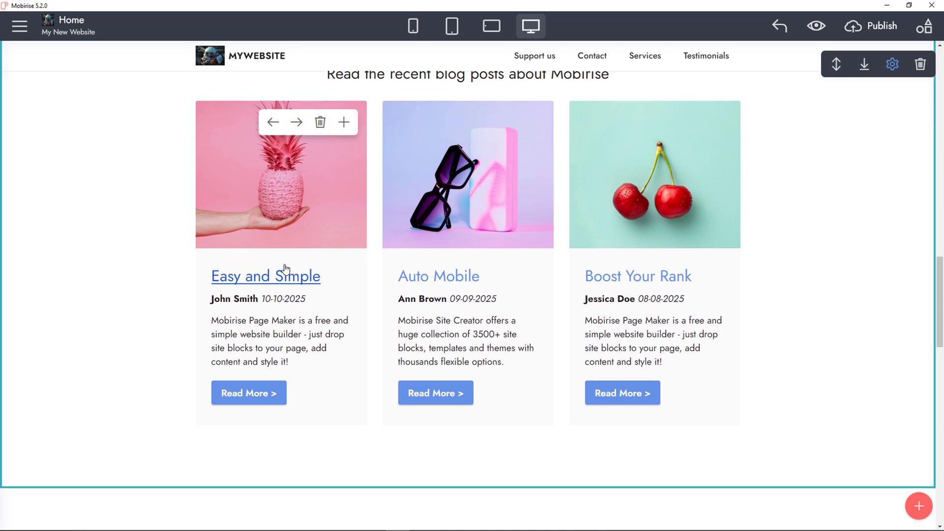
scroll(373, 256, up, 1)
scroll(373, 256, down, 1)
scroll(344, 261, down, 2)
scroll(364, 263, down, 5)
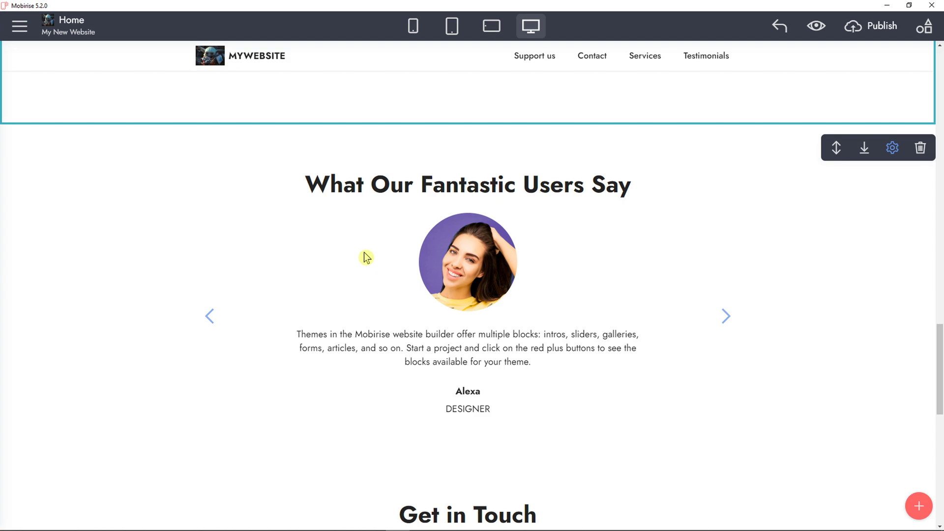
click(725, 315)
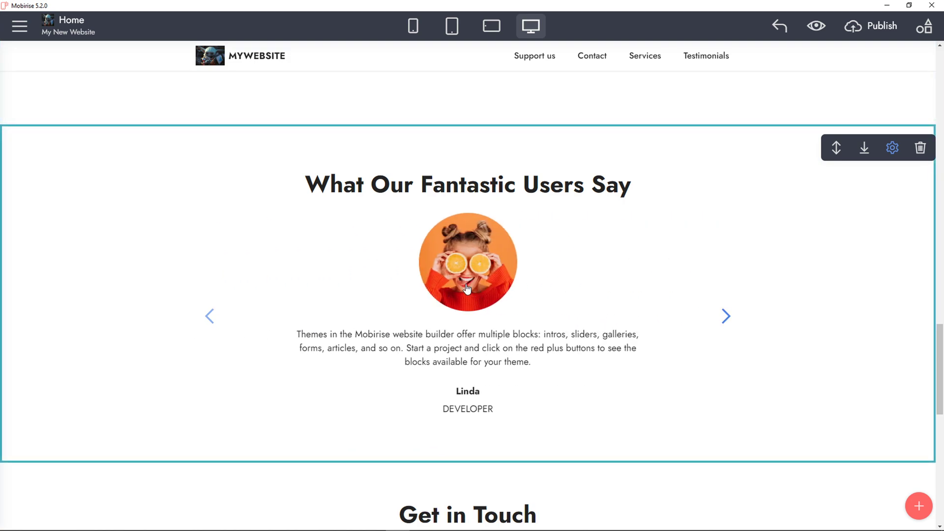
click(468, 290)
click(692, 48)
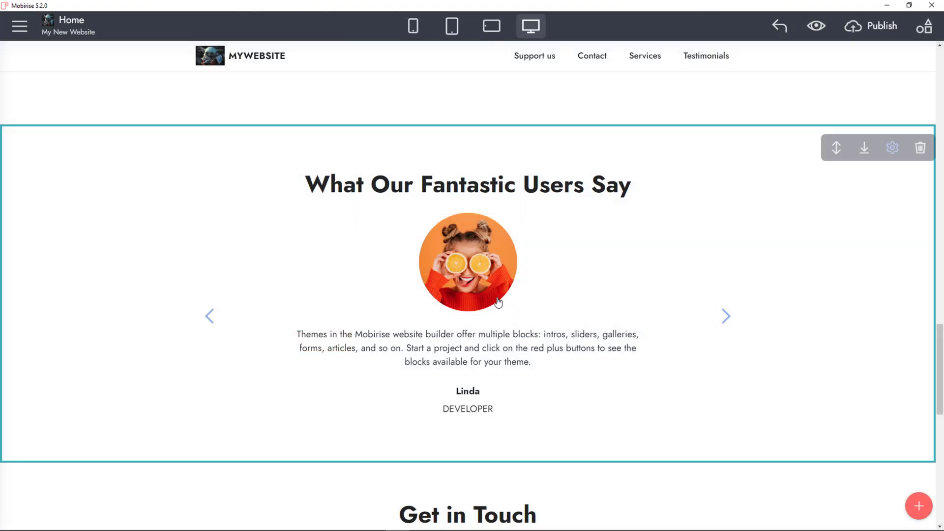
click(480, 333)
click(726, 314)
click(726, 315)
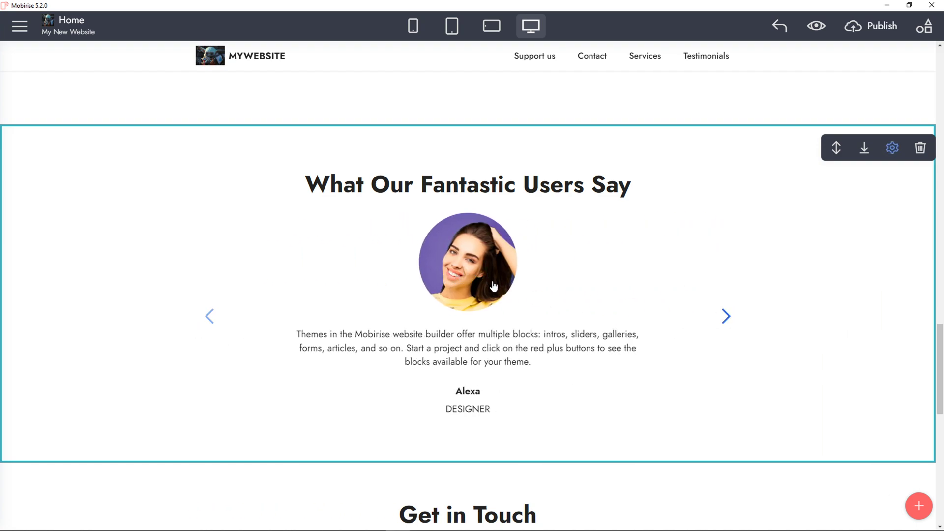
click(726, 317)
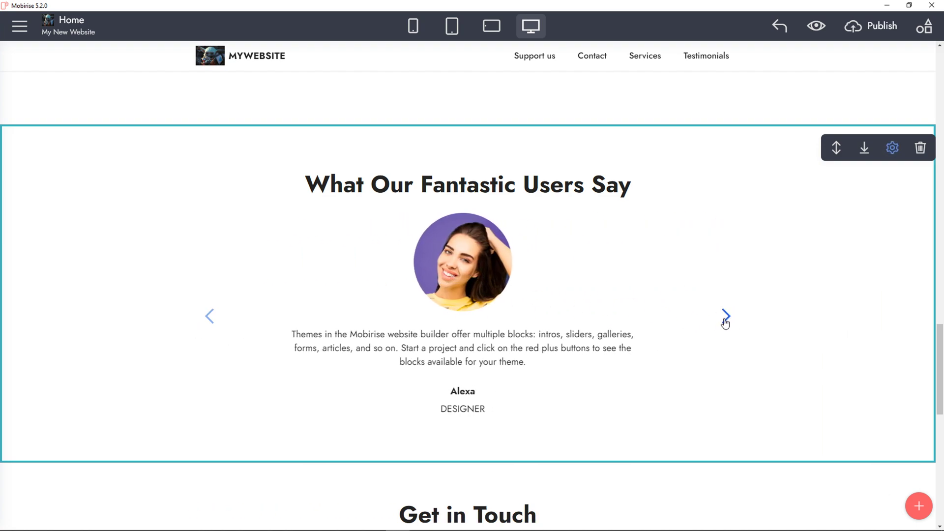
click(892, 146)
click(878, 350)
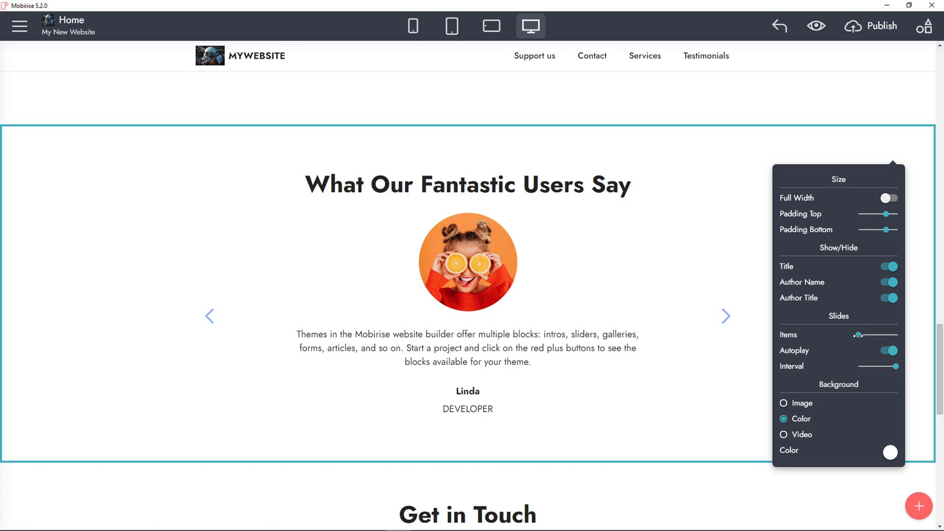
click(726, 316)
click(727, 316)
click(726, 316)
scroll(736, 337, down, 1)
scroll(736, 338, down, 5)
scroll(732, 338, up, 1)
click(529, 261)
click(609, 276)
click(480, 393)
click(438, 369)
Save the Get in Touch form's field settings with name, email and phone enabled.
click(570, 348)
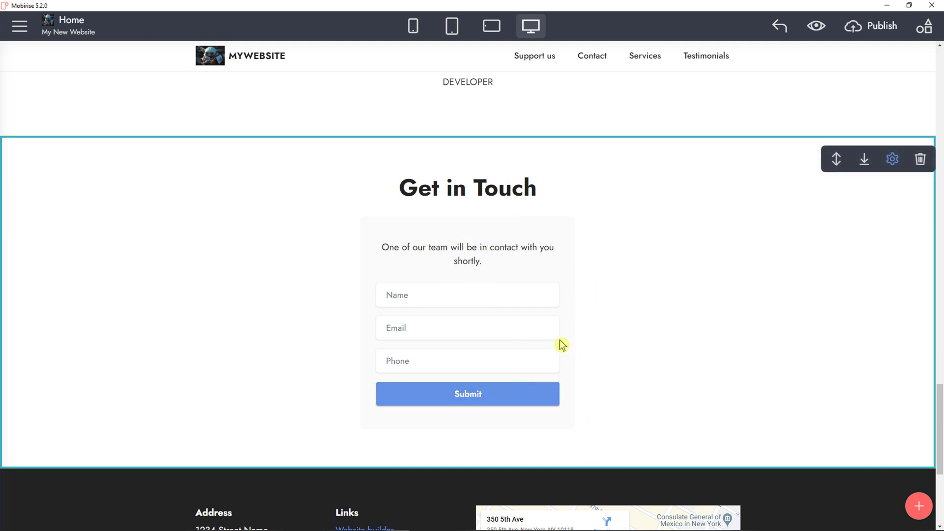
click(513, 294)
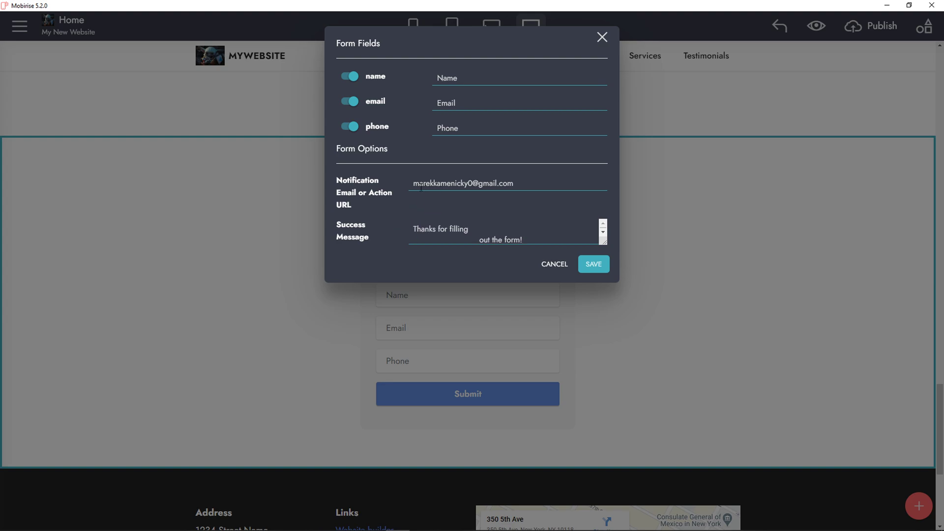
click(594, 270)
scroll(594, 283, down, 3)
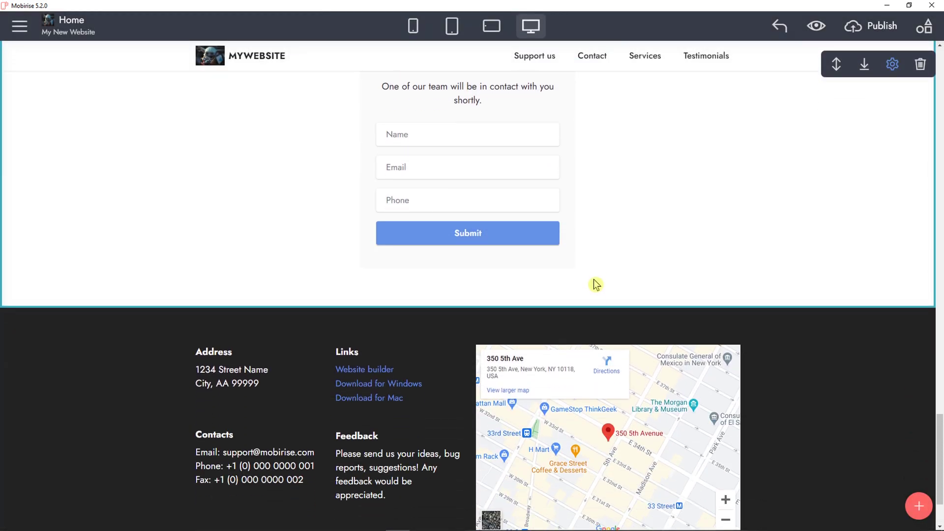
scroll(593, 286, down, 1)
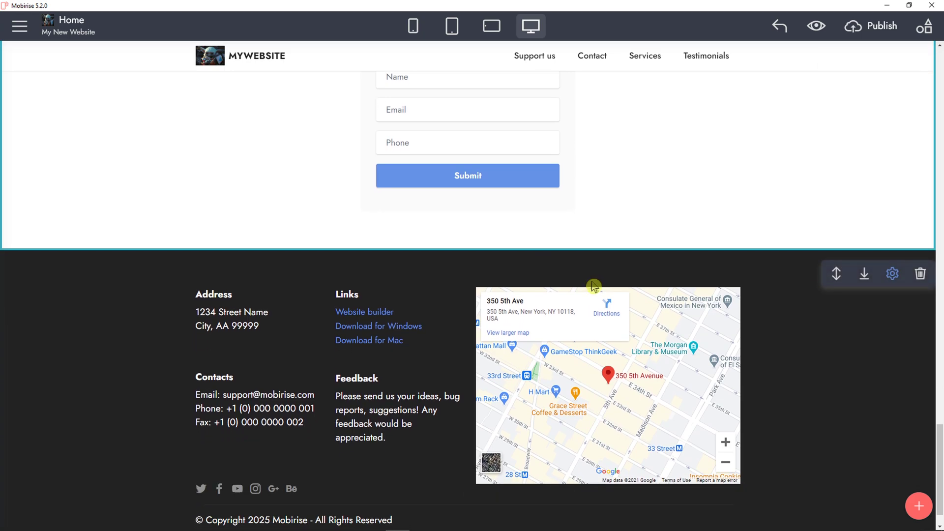
scroll(276, 289, down, 1)
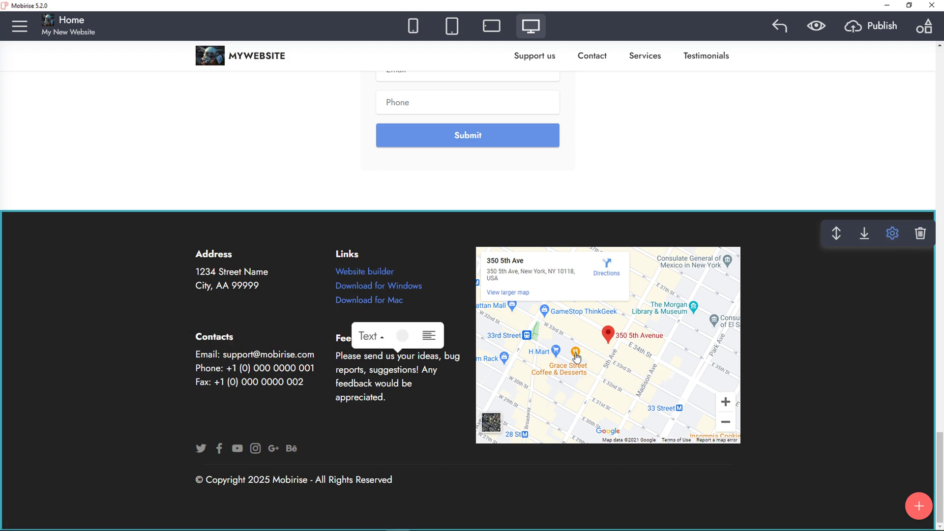
click(849, 377)
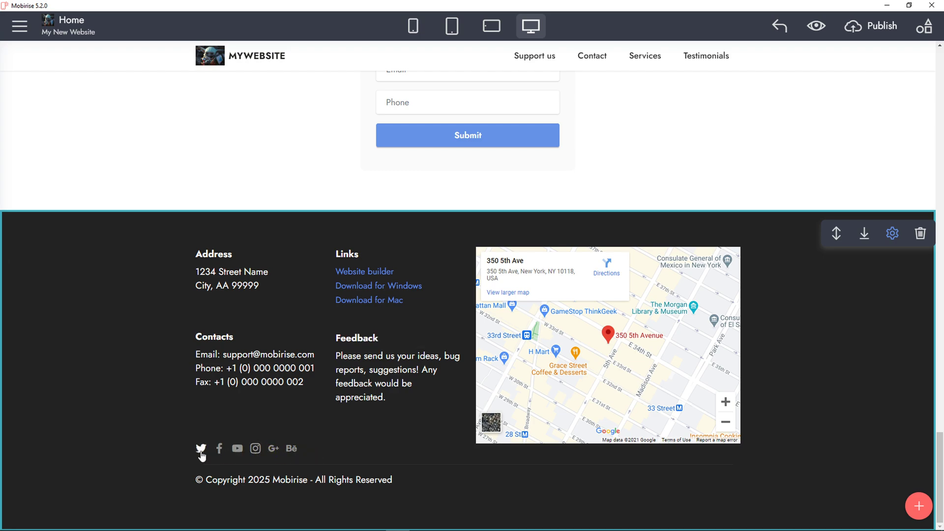
click(217, 451)
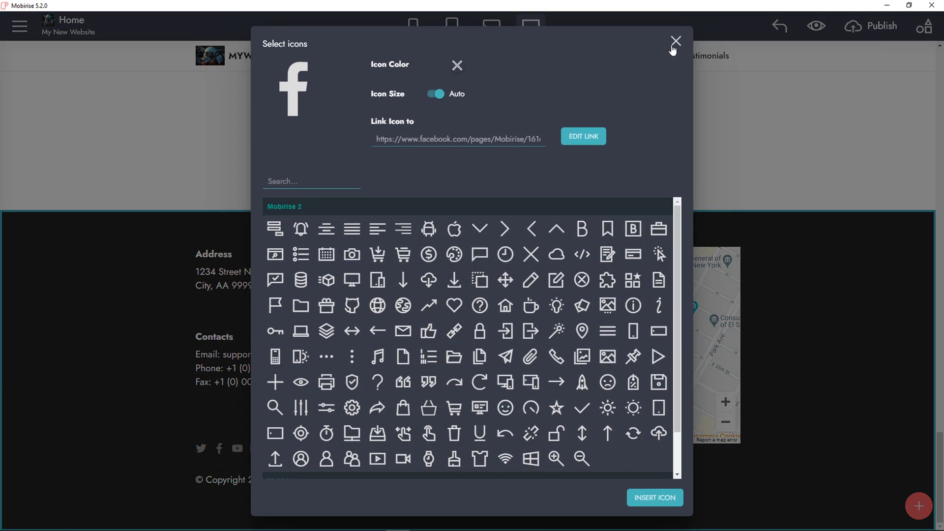
click(676, 42)
click(254, 448)
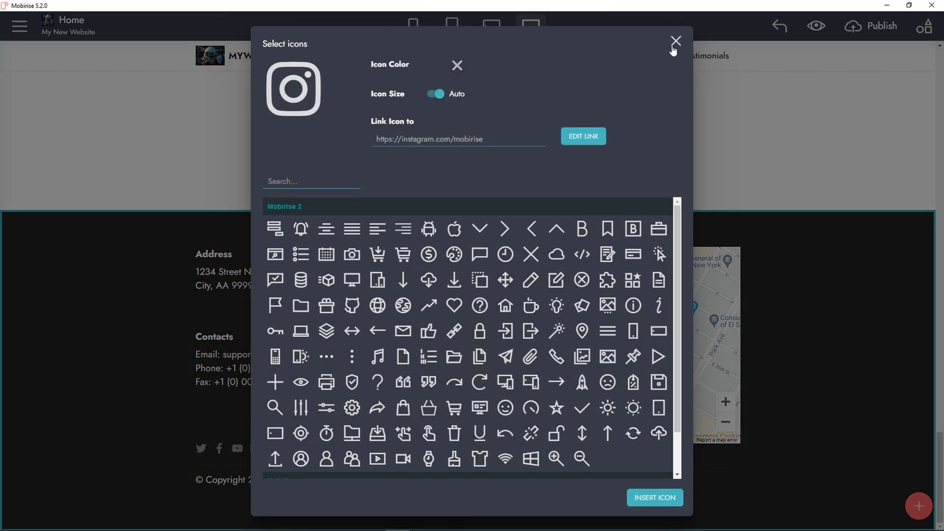
click(673, 45)
scroll(374, 369, up, 10)
scroll(393, 347, up, 10)
scroll(780, 411, down, 20)
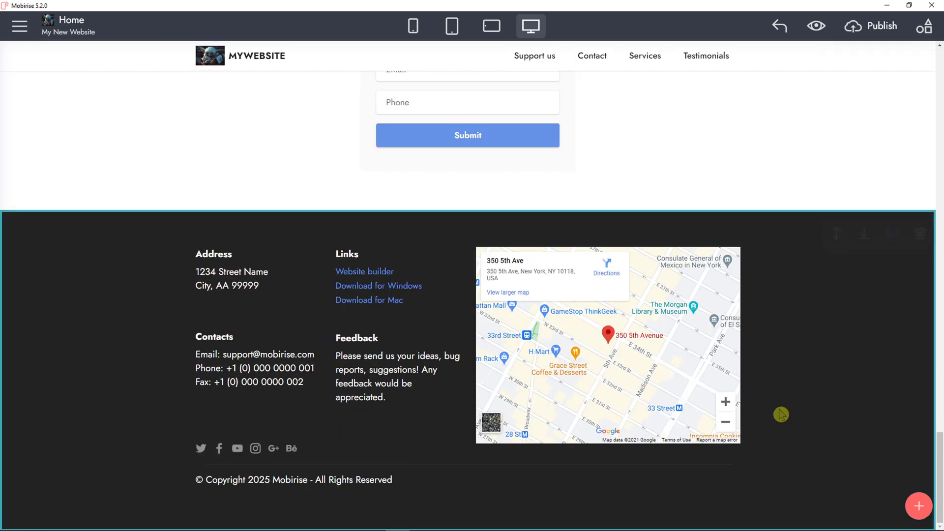
Check the Home page at phone width, then switch back to desktop layout and preview it in the browser.
click(413, 26)
scroll(512, 273, down, 4)
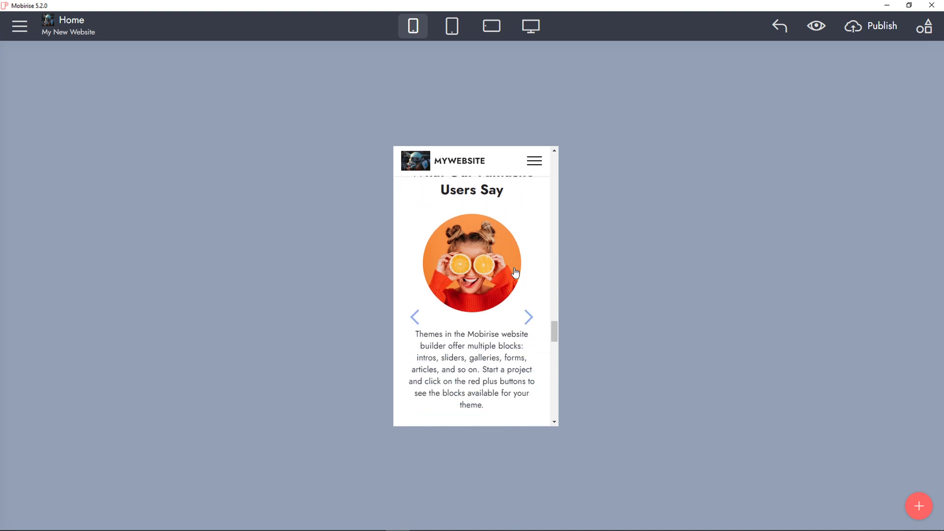
scroll(516, 273, down, 10)
drag(547, 344, 559, 154)
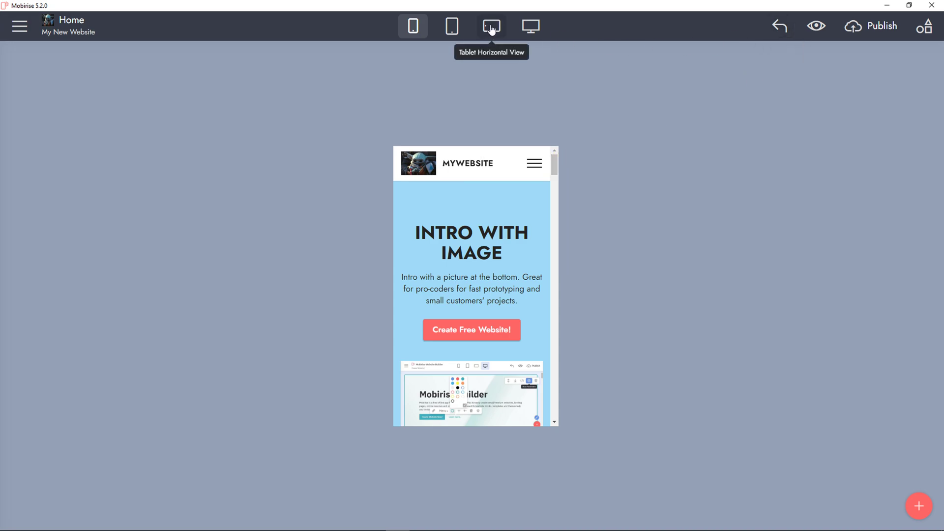
click(531, 26)
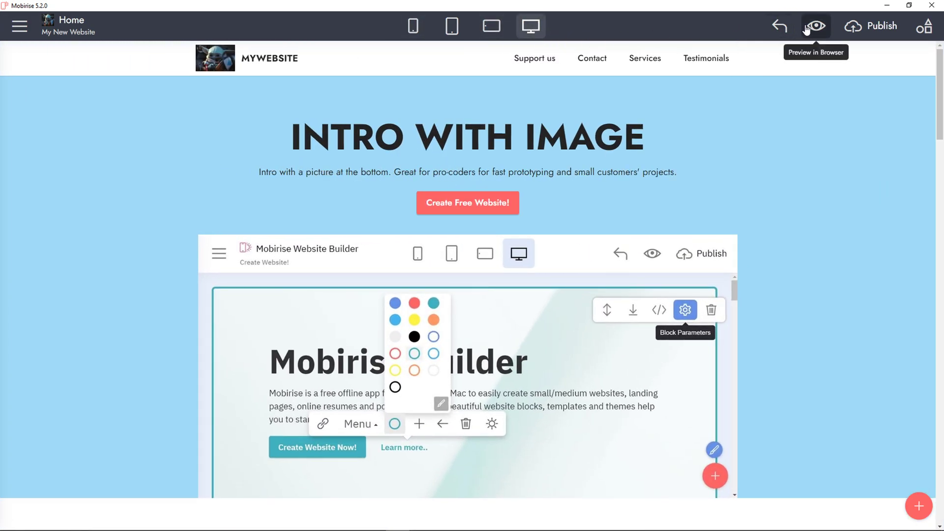
click(807, 29)
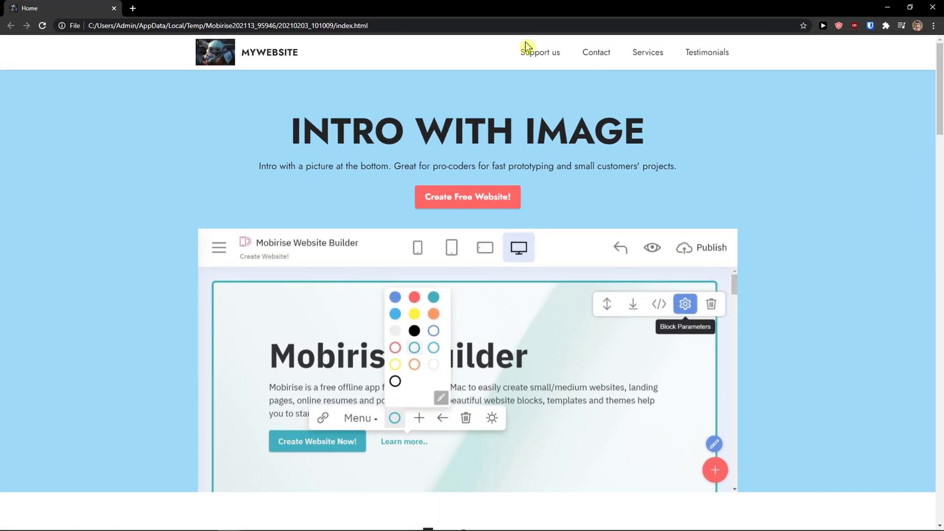
Test the Contact, Services and Testimonials nav links in the Chrome preview, then return to the top.
click(596, 56)
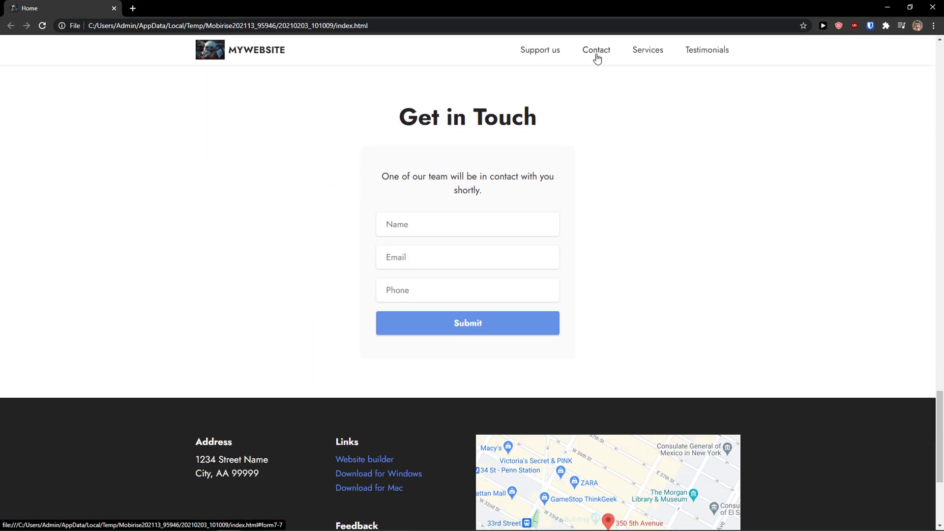
click(646, 57)
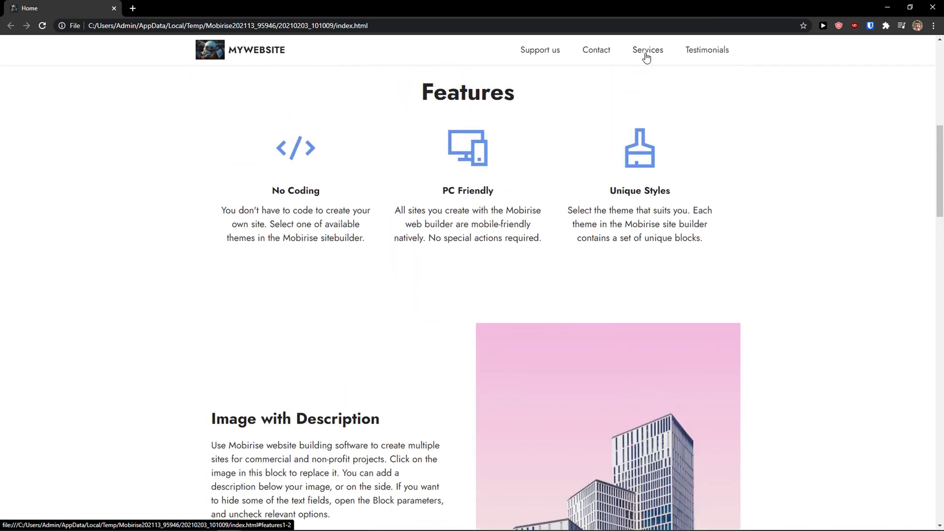
click(693, 57)
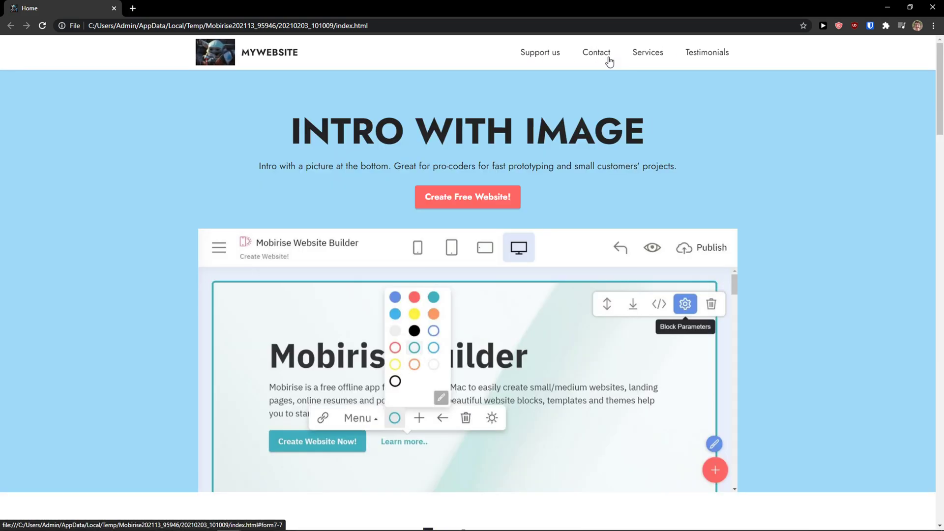
click(608, 61)
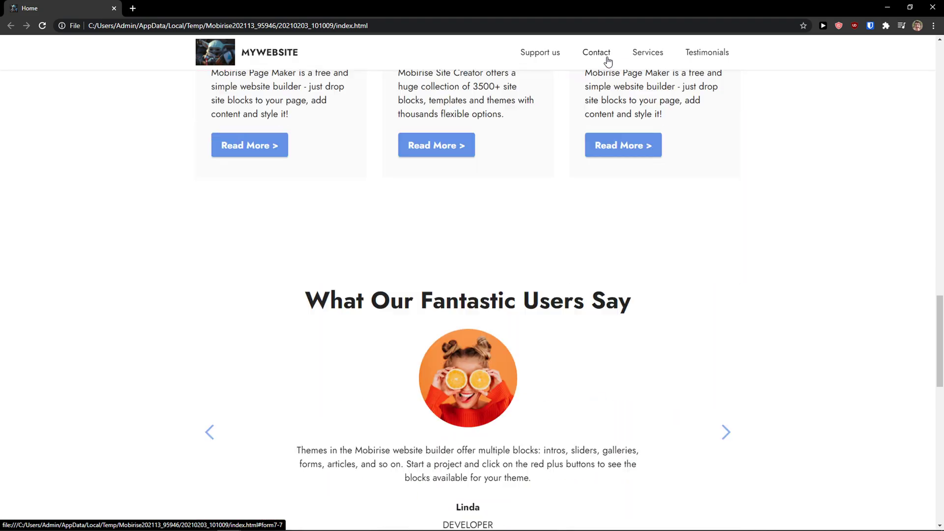
scroll(659, 238, down, 4)
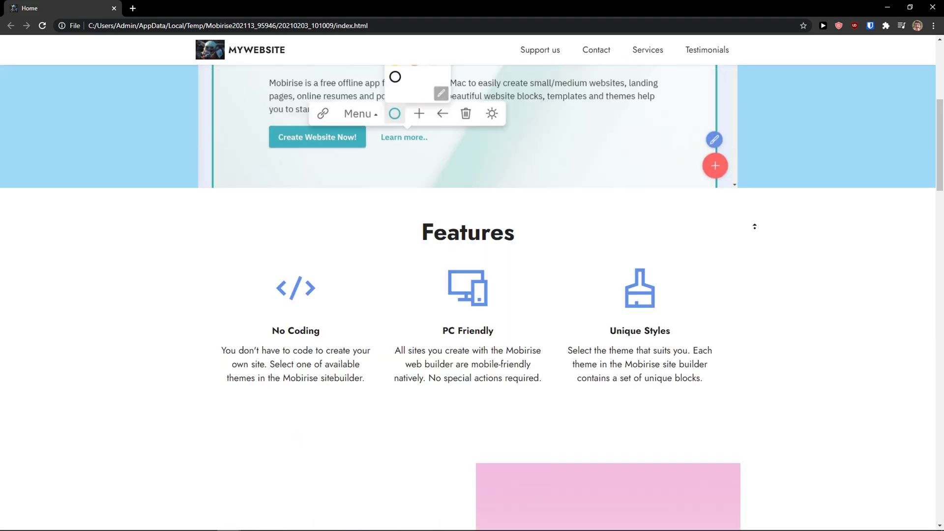
scroll(658, 95, up, 6)
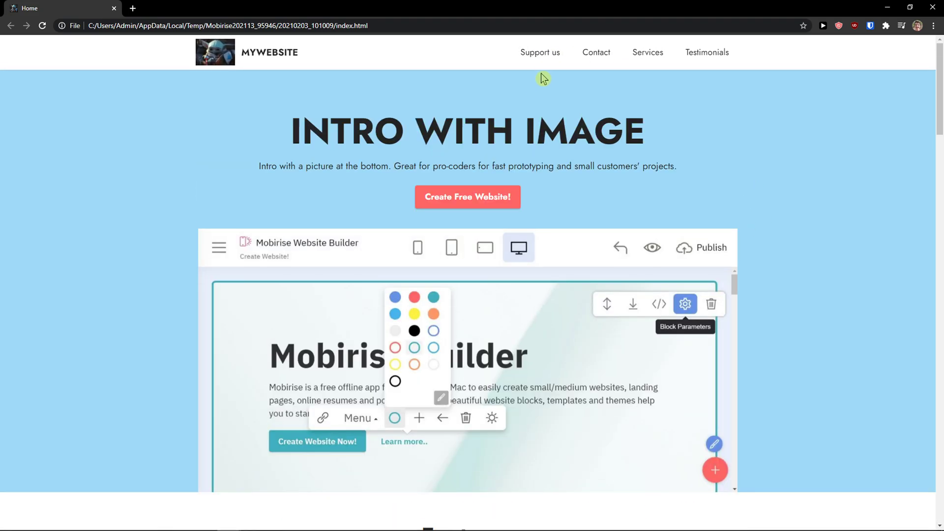
Close the browser preview, glance at the Website Builder Kit themes and extensions offer, and close it.
click(932, 10)
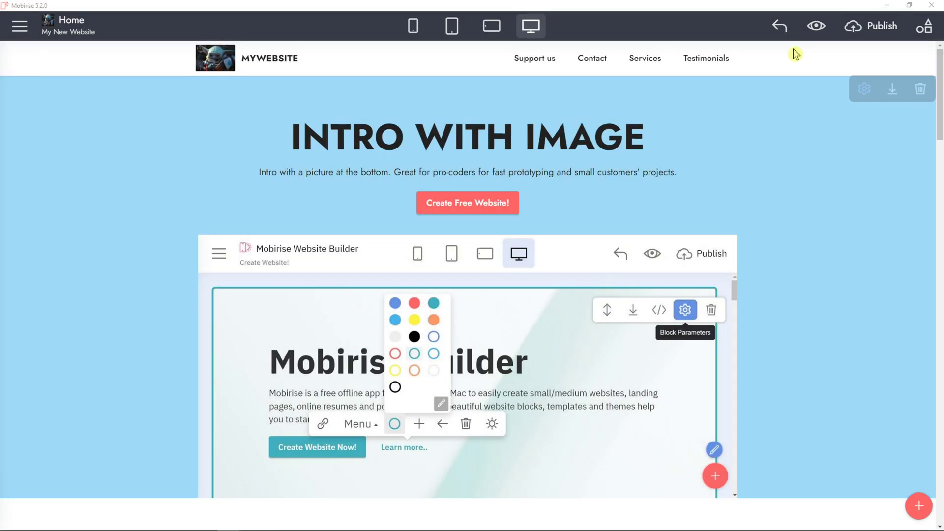
click(925, 30)
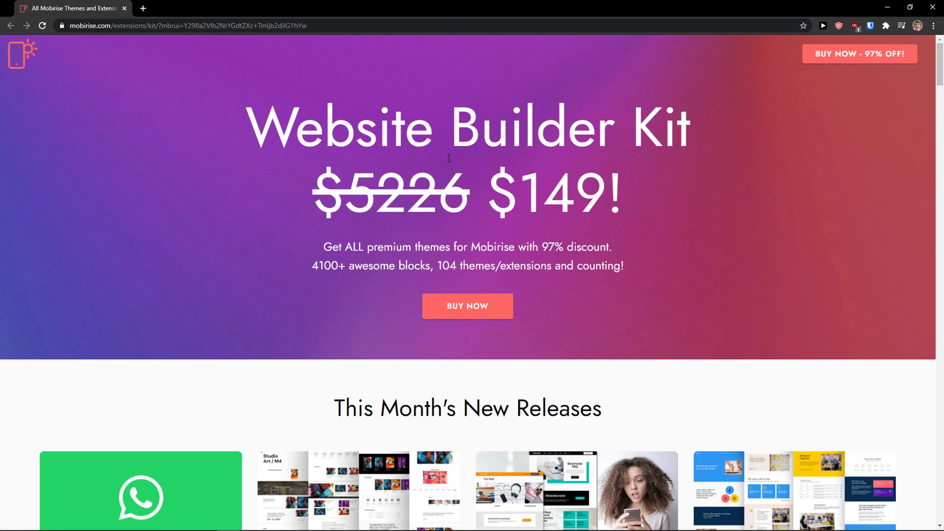
scroll(449, 221, down, 1)
scroll(472, 251, up, 1)
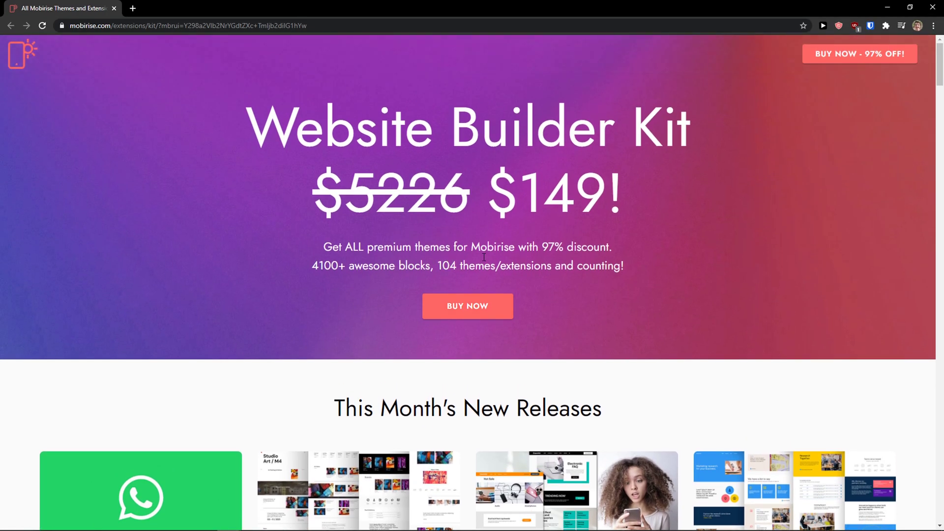
click(931, 9)
Scroll through the Home page editor and open the main hamburger menu.
scroll(762, 148, down, 6)
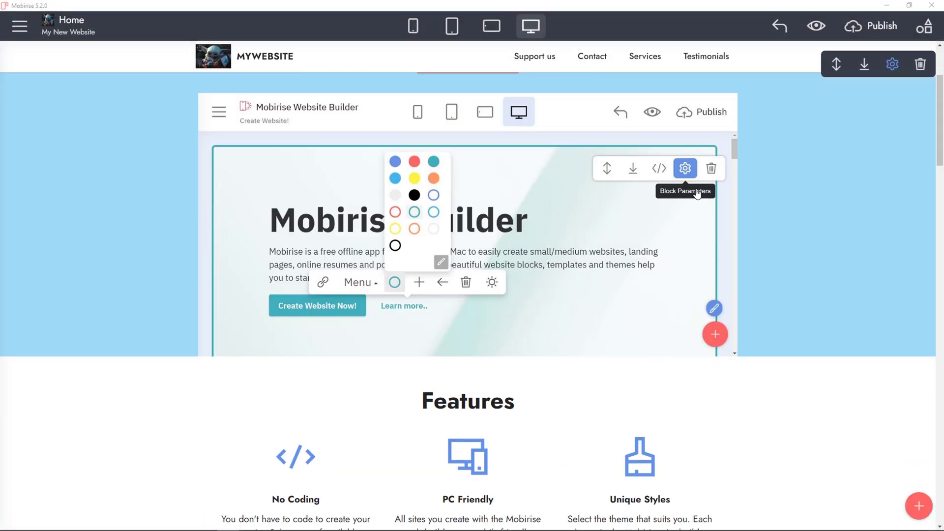
scroll(766, 172, up, 4)
scroll(792, 146, up, 1)
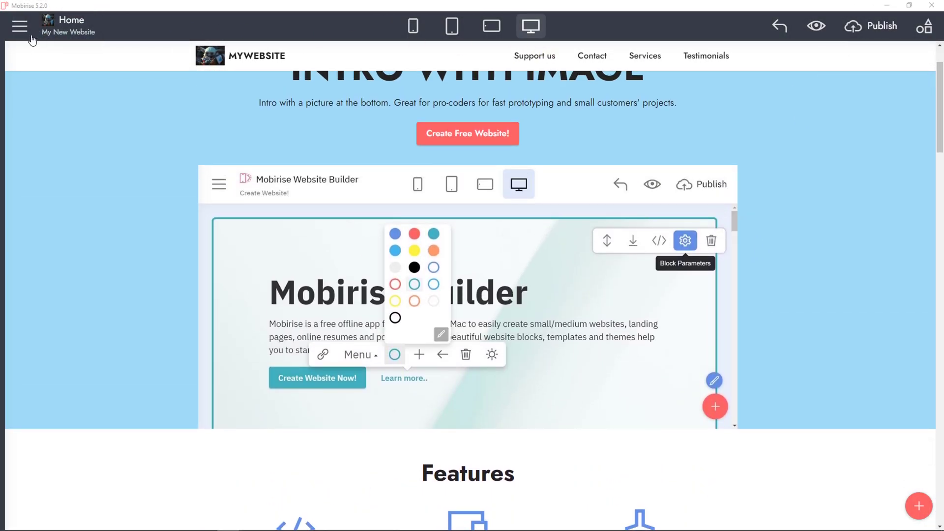
click(71, 22)
click(71, 184)
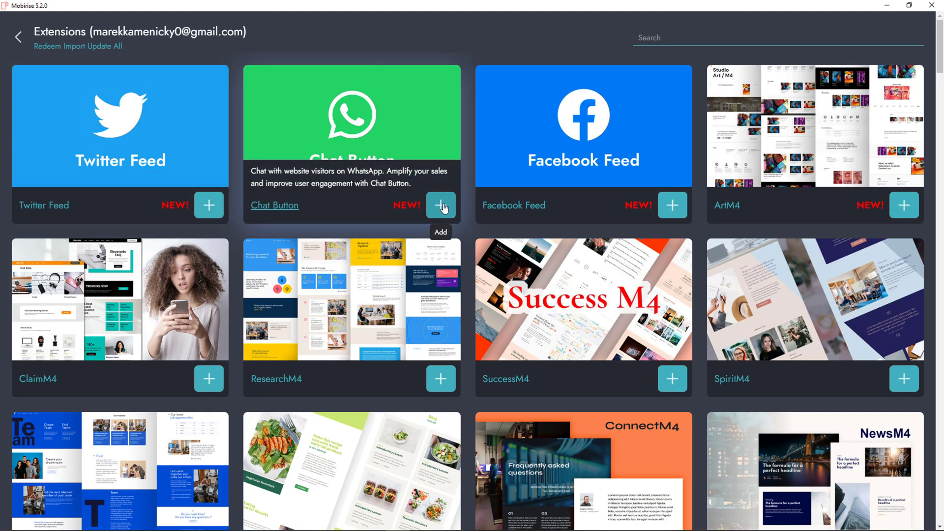
click(584, 208)
scroll(589, 207, down, 20)
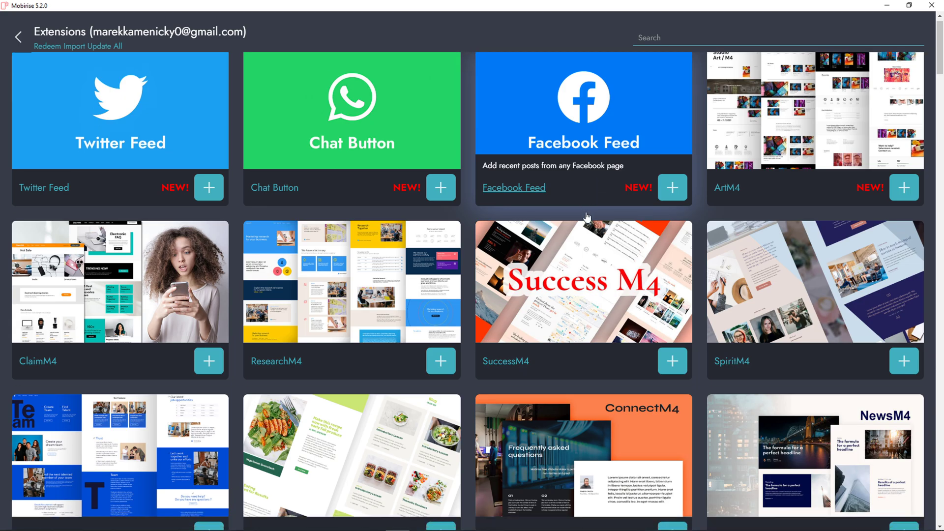
scroll(583, 240, down, 10)
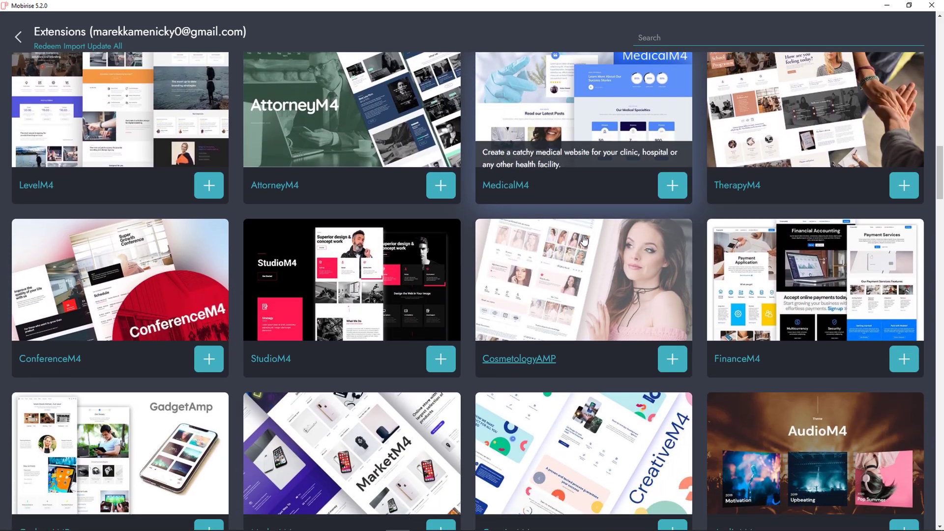
scroll(581, 240, down, 7)
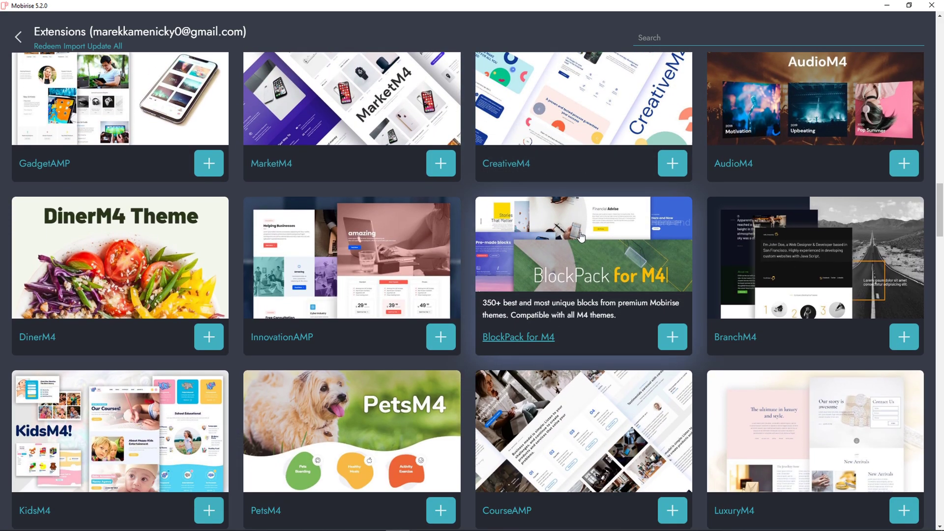
scroll(579, 241, down, 10)
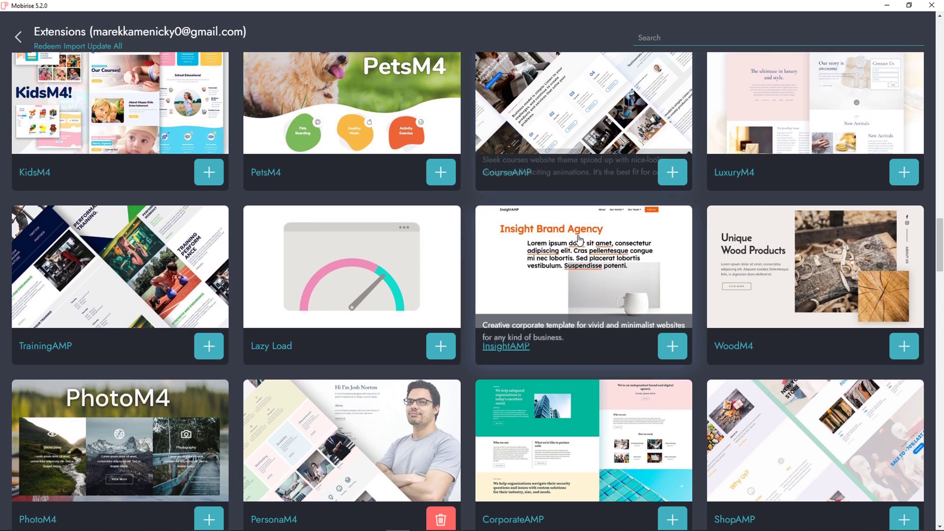
scroll(577, 242, down, 4)
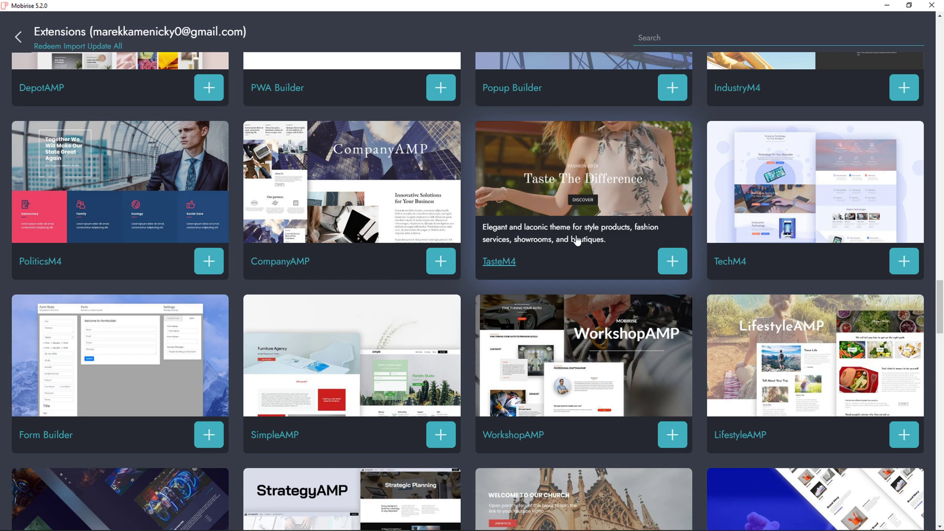
scroll(577, 241, down, 6)
scroll(573, 241, down, 3)
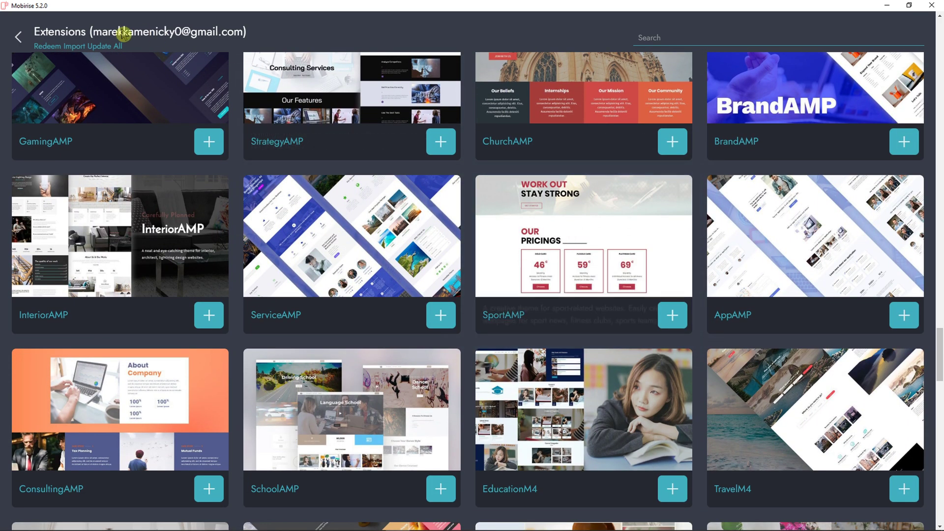
click(25, 37)
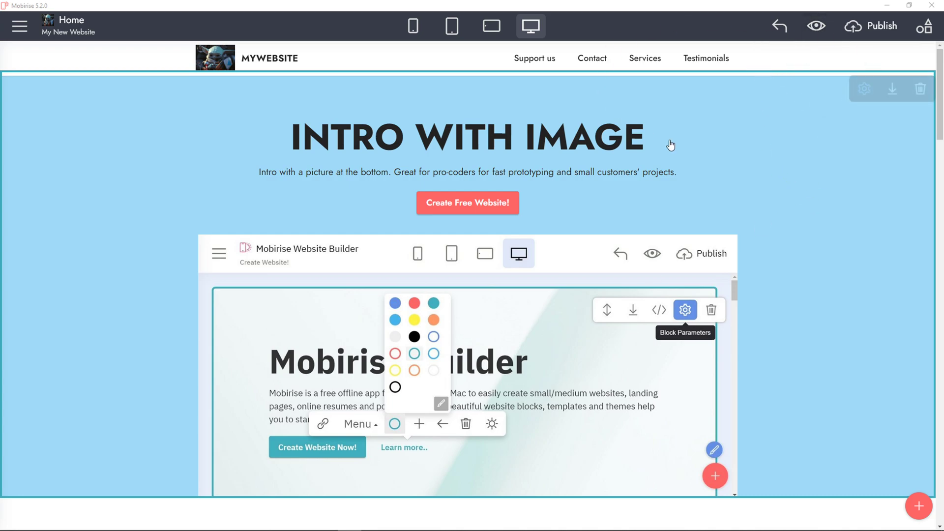
scroll(790, 261, down, 1)
scroll(791, 260, up, 1)
scroll(939, 120, down, 1)
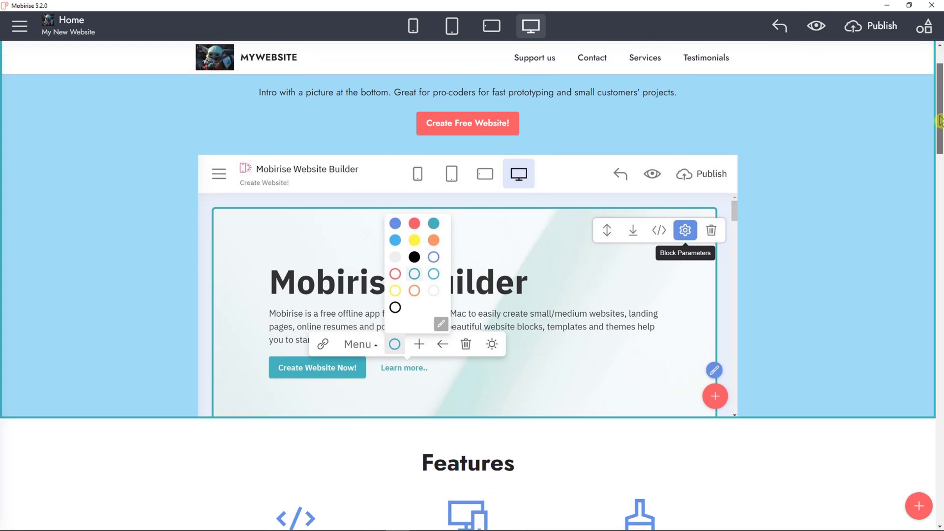
scroll(938, 120, down, 2)
scroll(939, 121, up, 3)
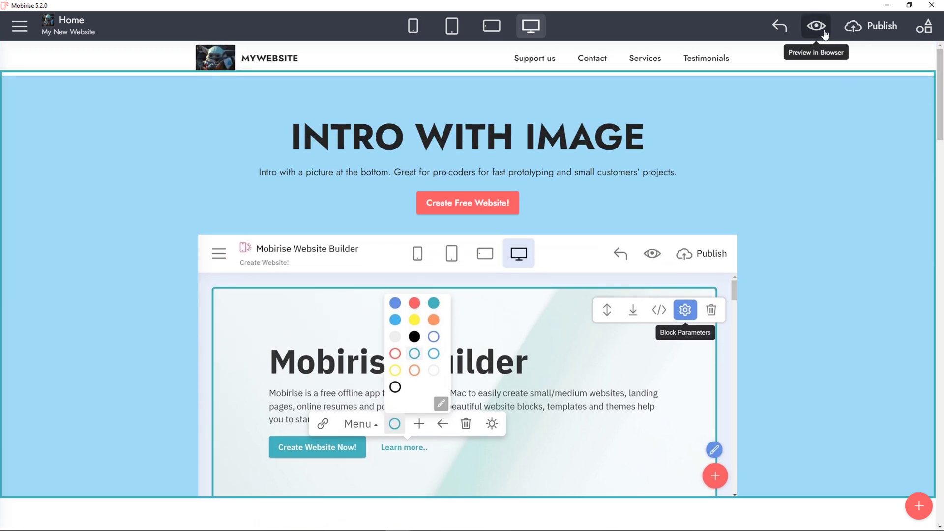
click(853, 26)
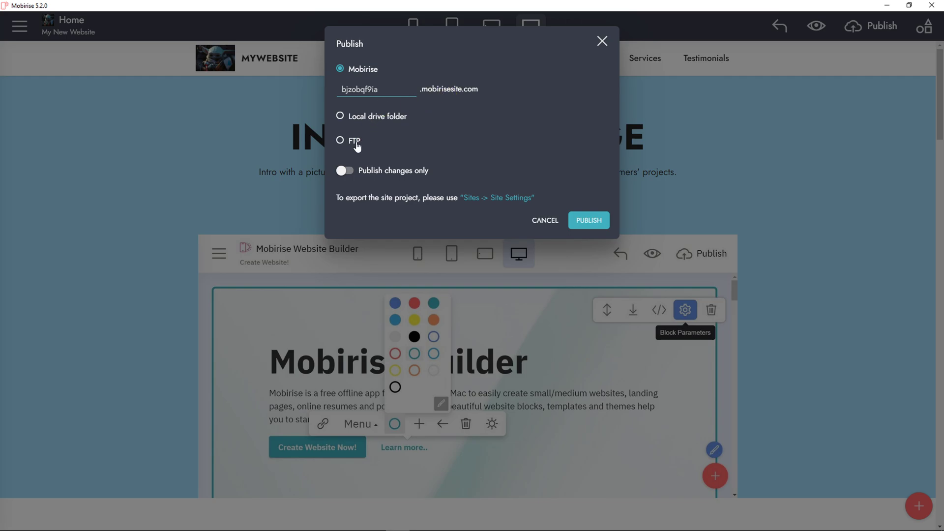
click(626, 47)
scroll(857, 278, down, 3)
scroll(638, 188, up, 3)
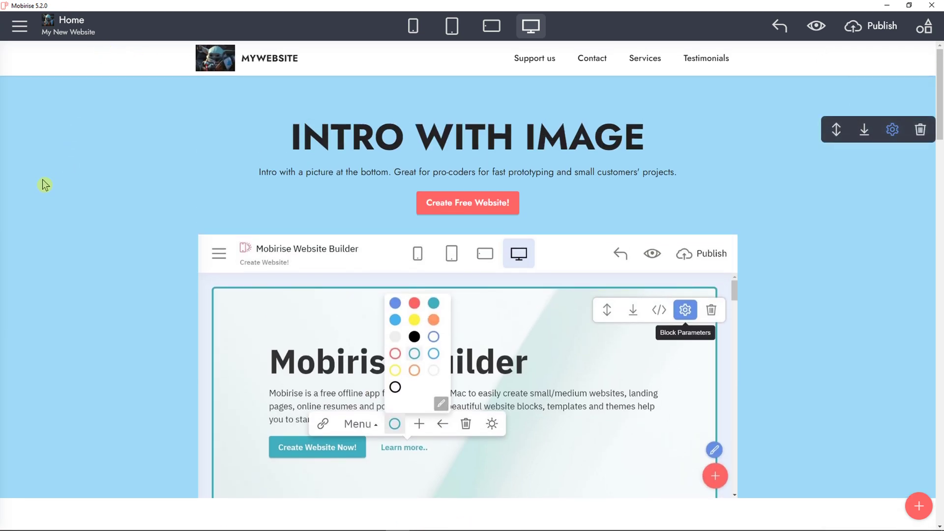